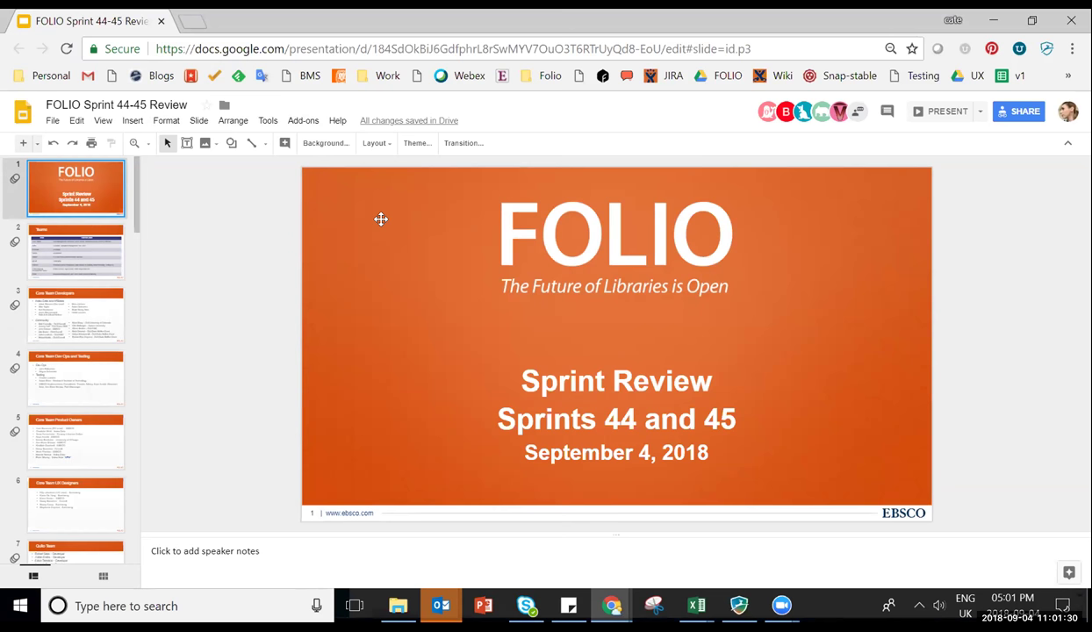
Present the FOLIO Sprint 44-45 Review deck full screen from the View menu.
{"action": "left_click", "coordinate": [102, 121]}
{"action": "left_click", "coordinate": [128, 143]}
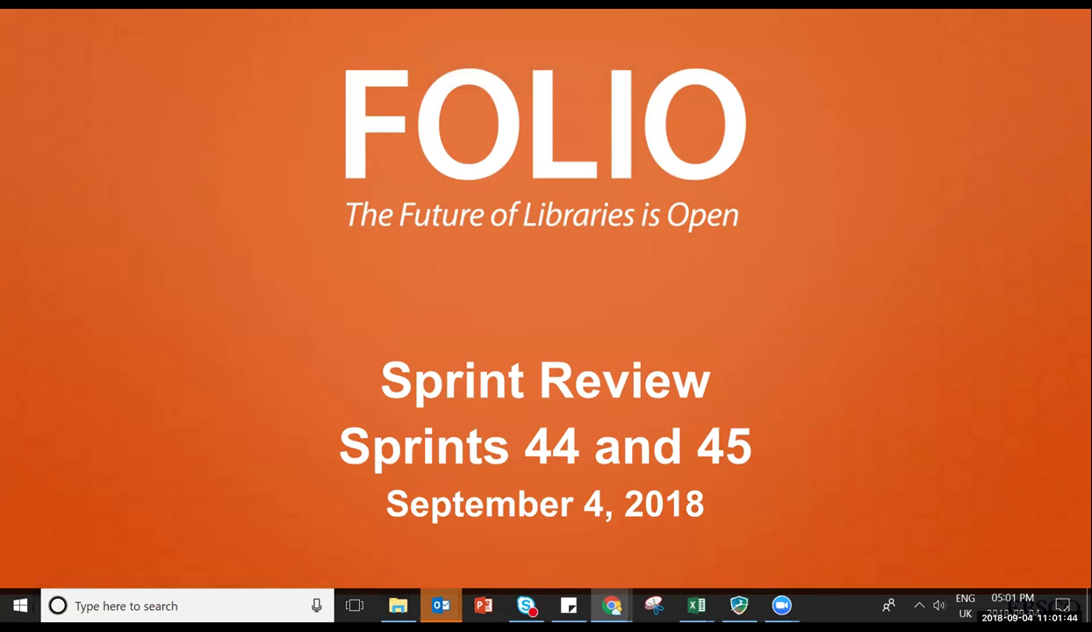
Advance the slideshow to the Teams table slide.
{"action": "key", "text": "Right"}
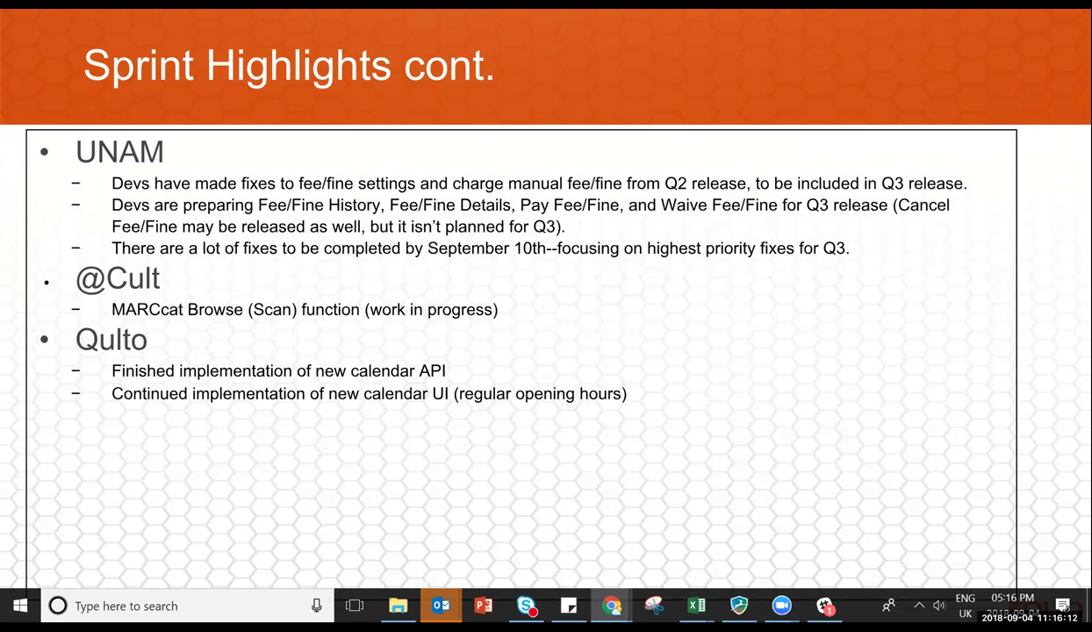
Step back through Sprint Highlights, then forward past the ERM/Folijet and Demos slides to Presenters.
{"action": "key", "text": "Left"}
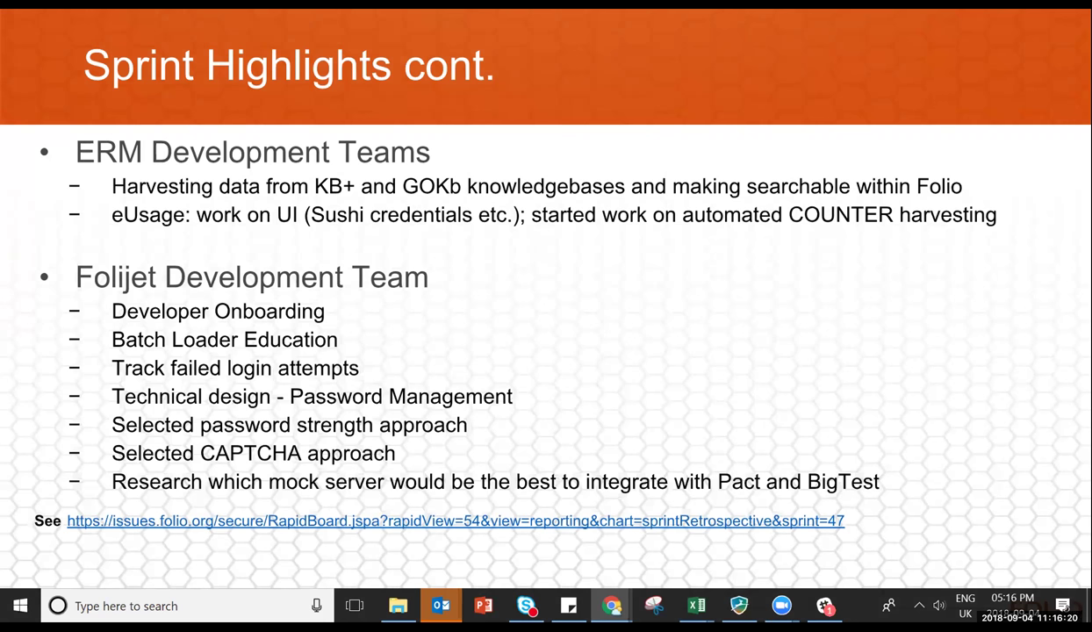
{"action": "key", "text": "Right"}
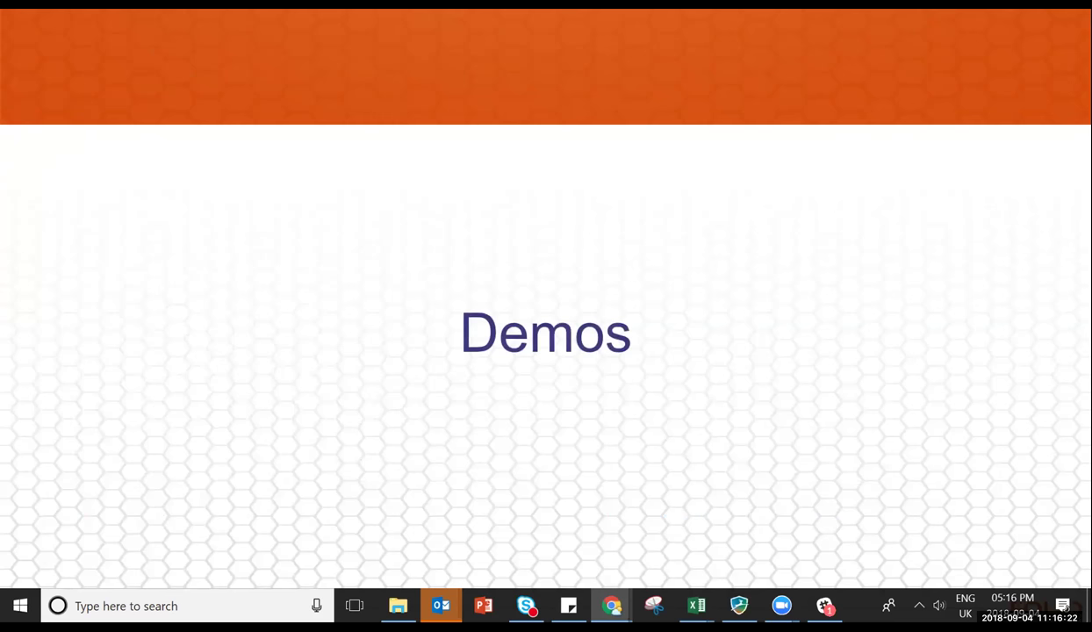
{"action": "key", "text": "Right"}
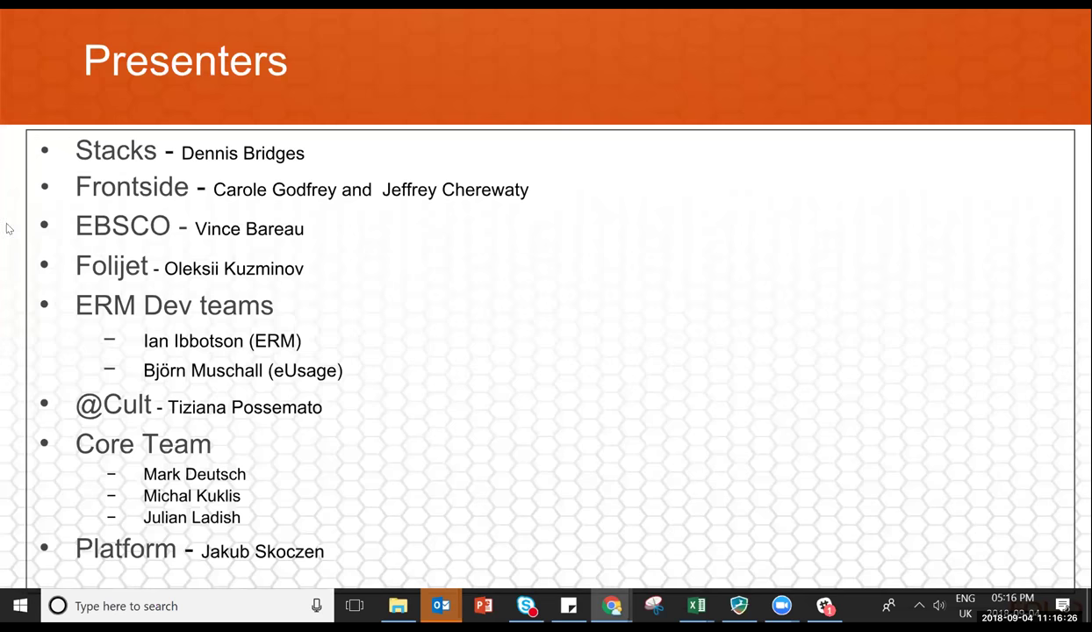
{"action": "key", "text": "Left"}
{"action": "key", "text": "Right"}
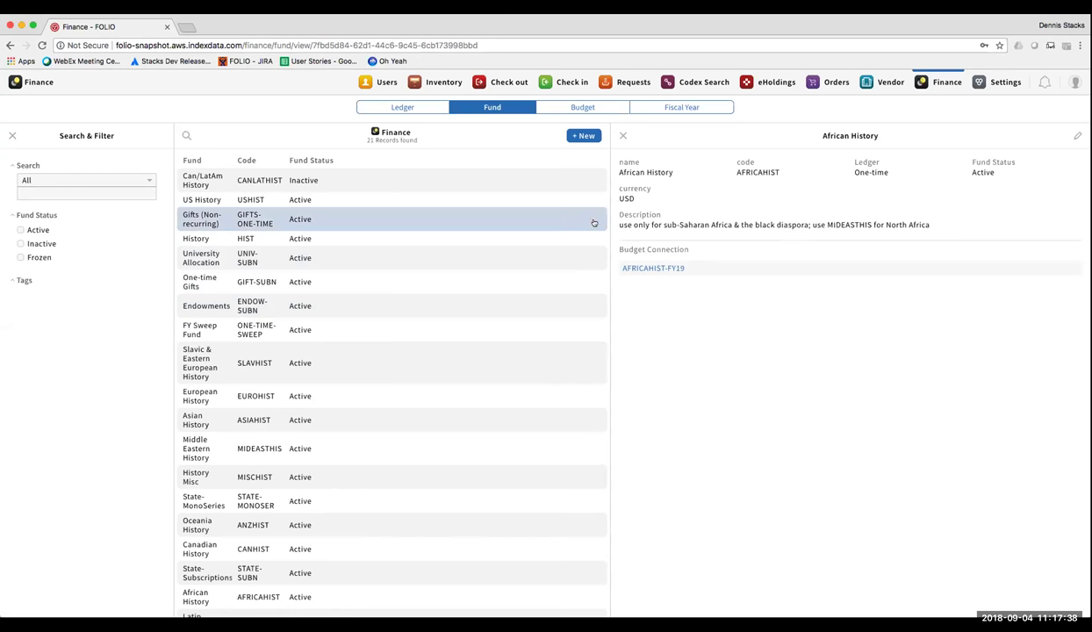
Cycle through the Finance Ledger, Fund, Budget and Fiscal Year lists, ending on FY19.
{"action": "left_click", "coordinate": [385, 107]}
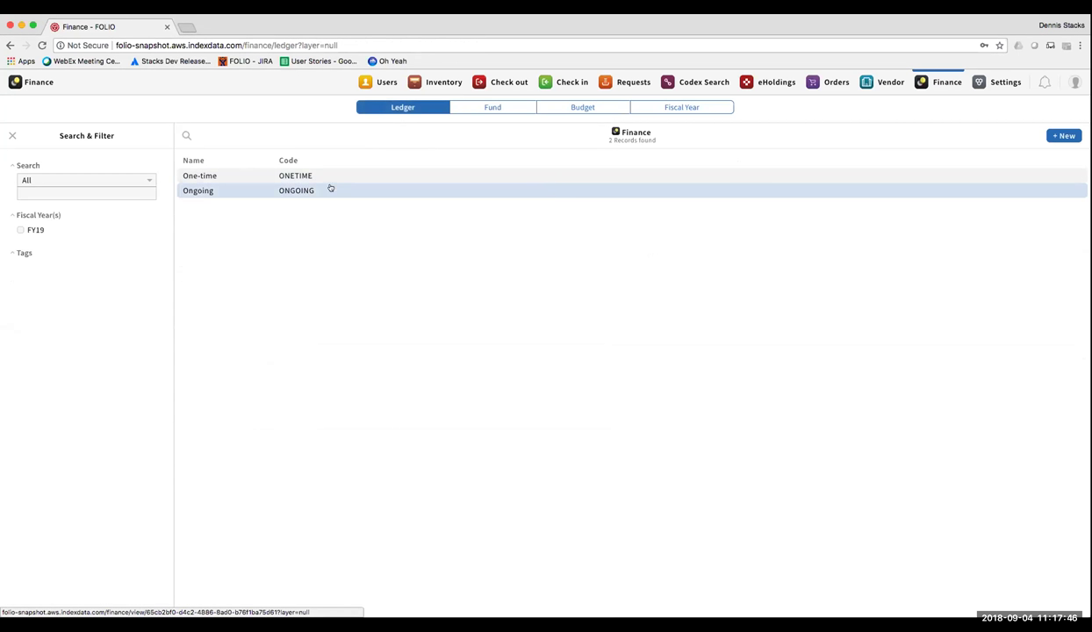
{"action": "left_click", "coordinate": [478, 107]}
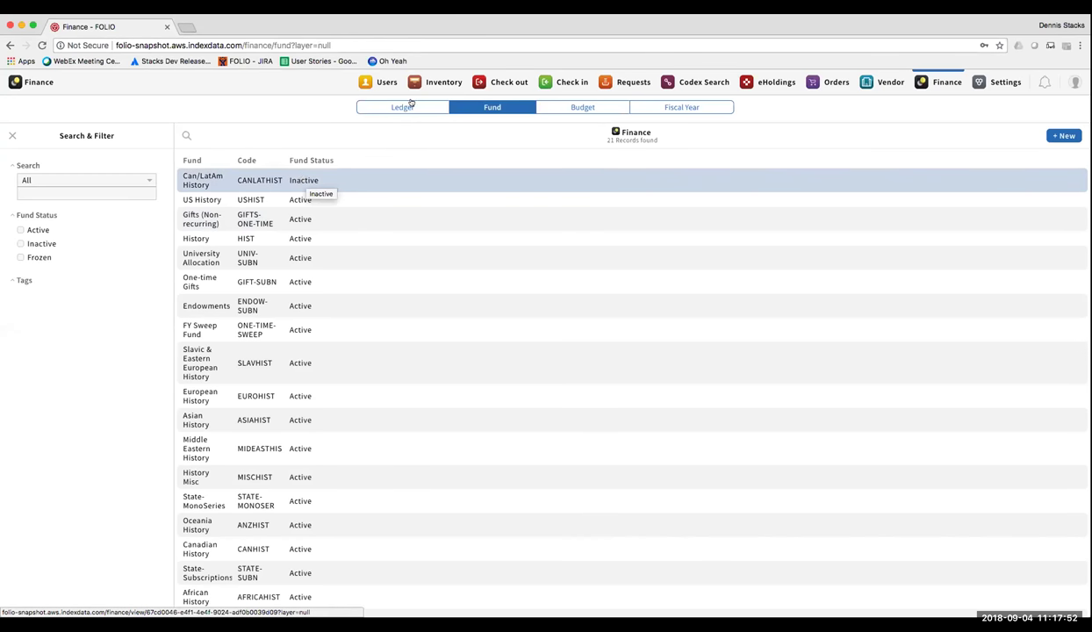
{"action": "left_click", "coordinate": [602, 107]}
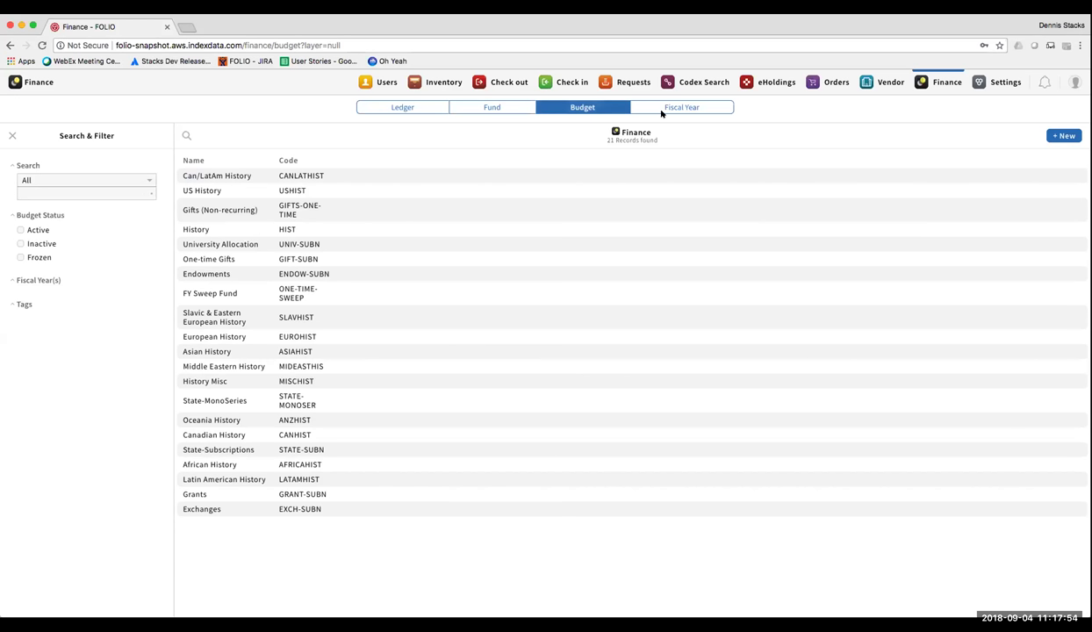
{"action": "left_click", "coordinate": [665, 109]}
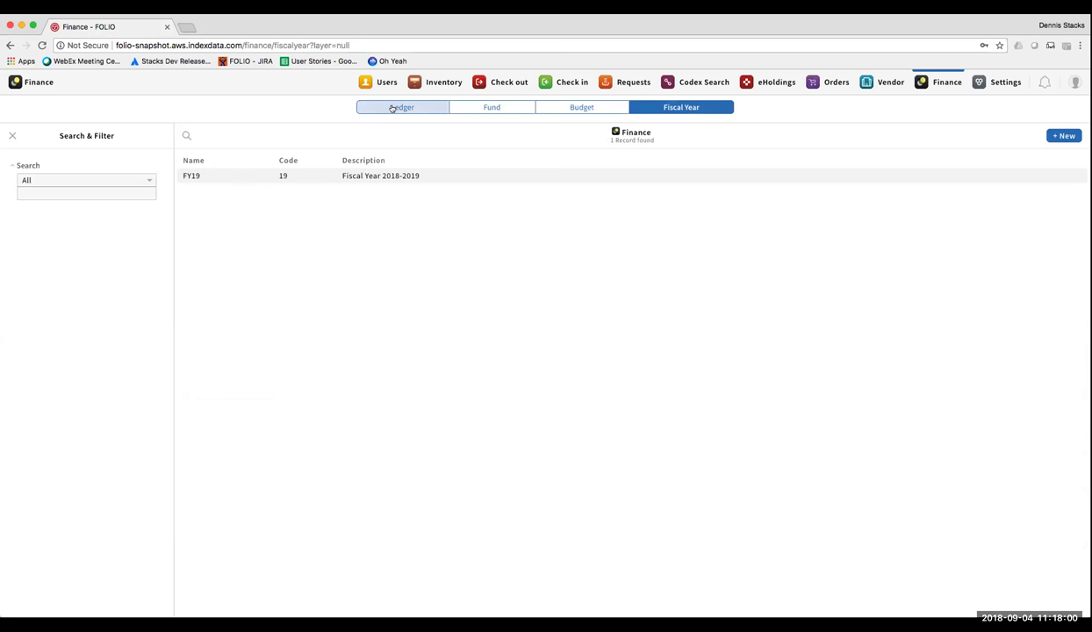
Show the Ongoing ledger, its Endowments fund and the ENDOW-SUBN-FY19 budget, then go to Orders.
{"action": "left_click", "coordinate": [407, 106]}
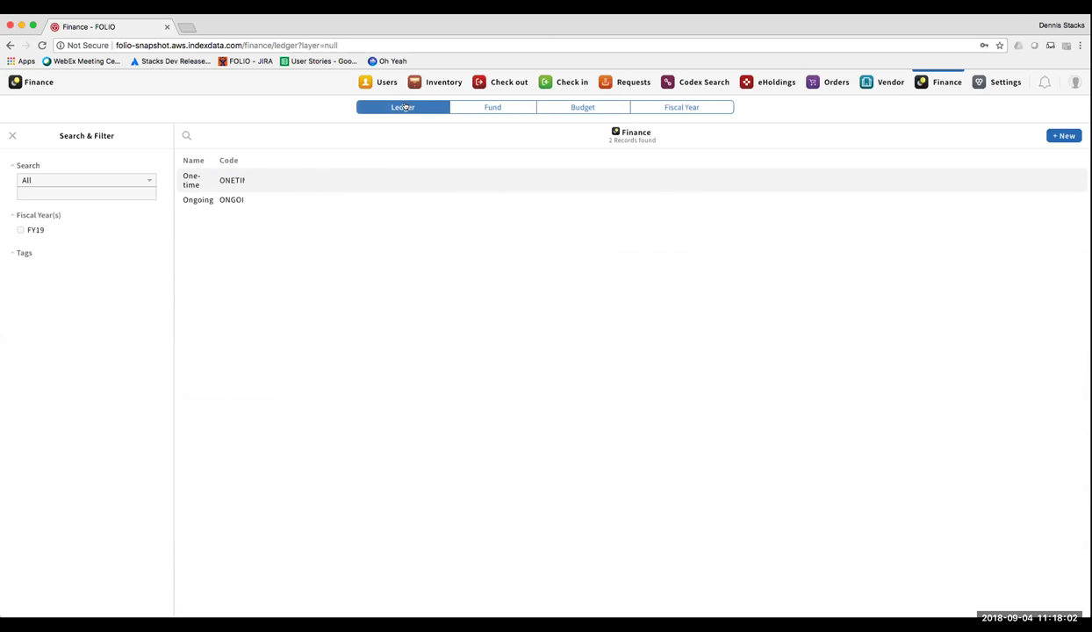
{"action": "left_click", "coordinate": [225, 199]}
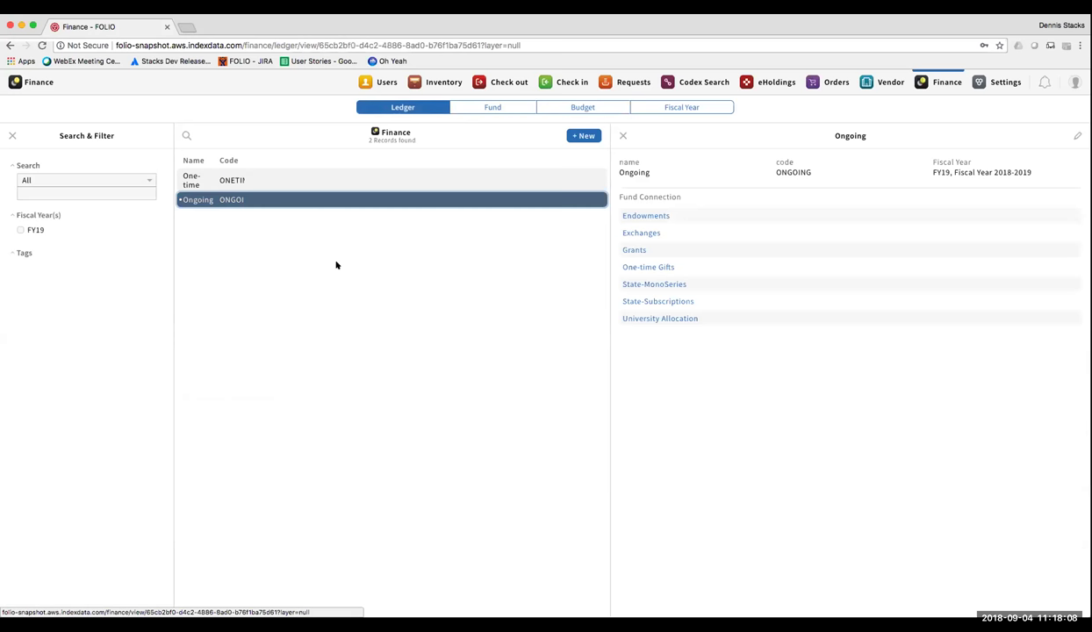
{"action": "left_click", "coordinate": [645, 215]}
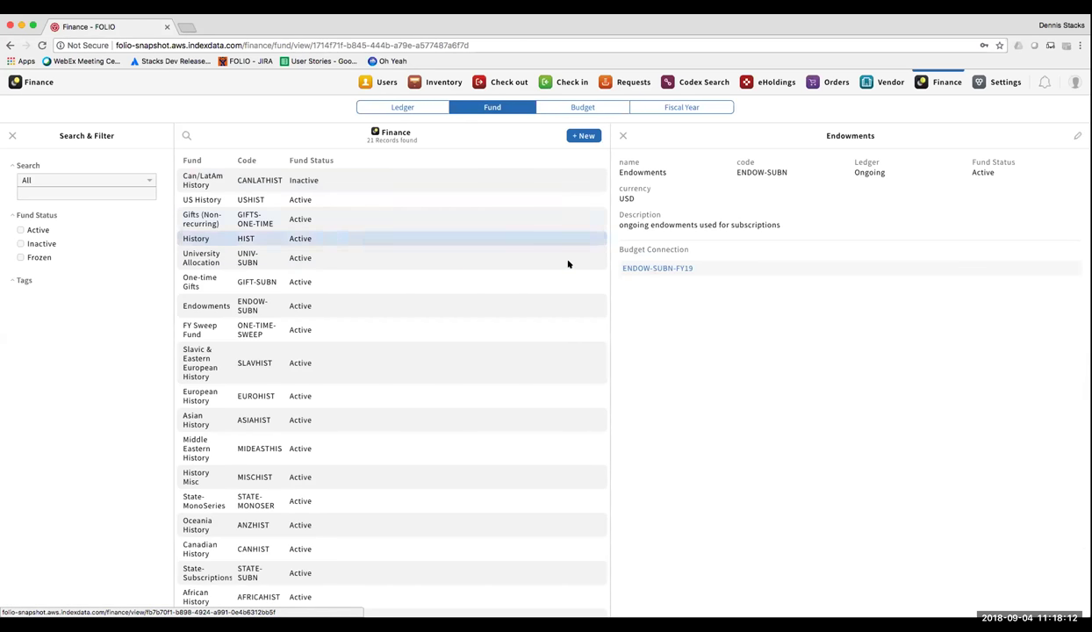
{"action": "left_click", "coordinate": [643, 268]}
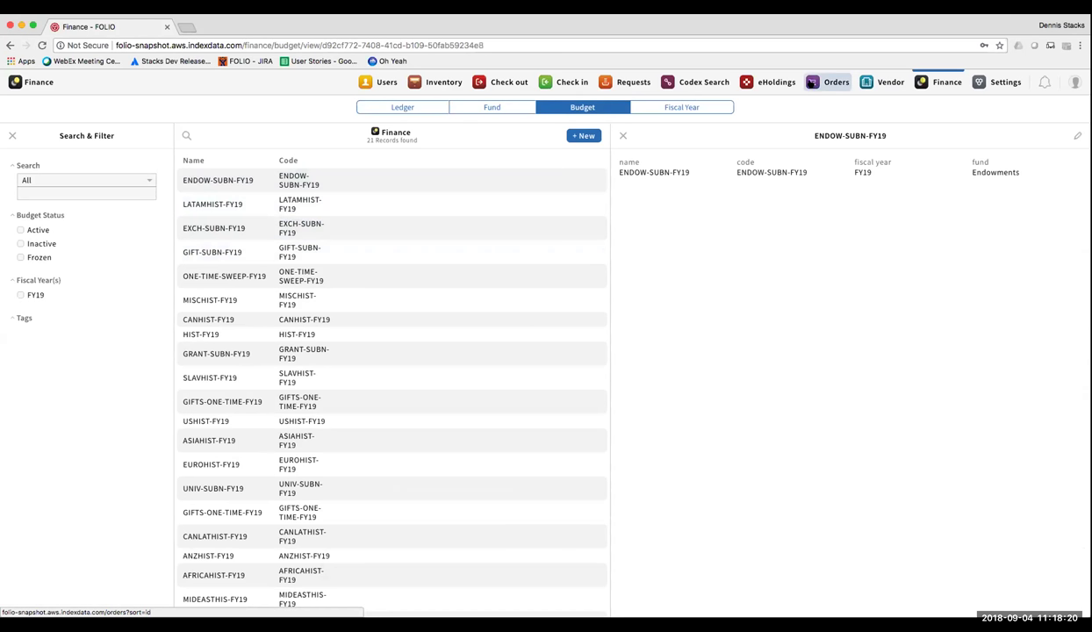
{"action": "left_click", "coordinate": [818, 81]}
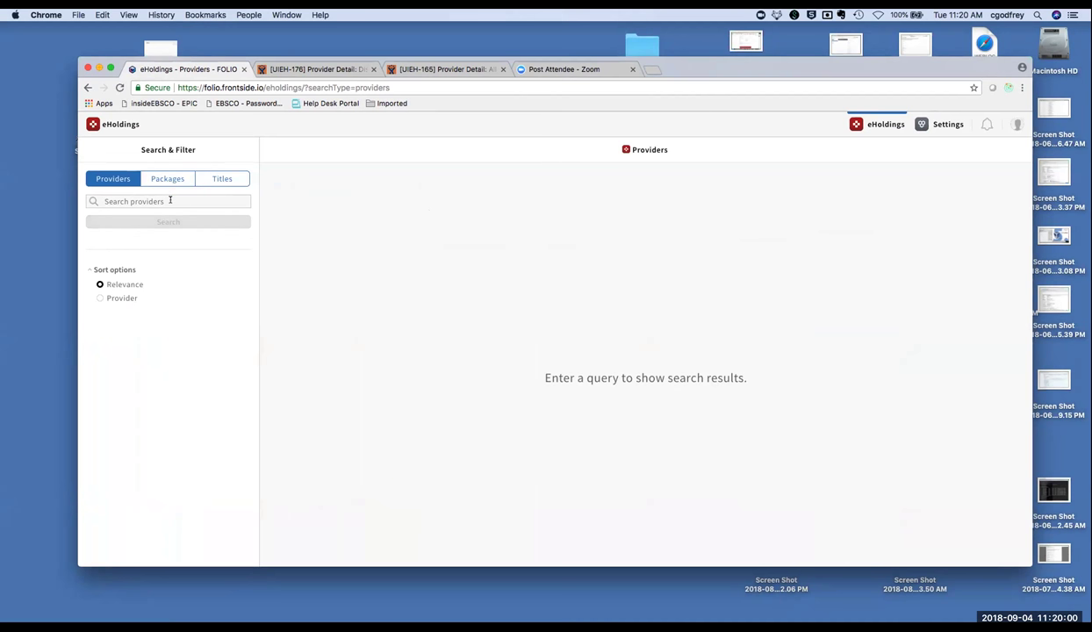
Search eHoldings providers for 'gale' and open the Gale | Cengage provider record.
{"action": "left_click", "coordinate": [172, 200]}
{"action": "type", "text": "gale"}
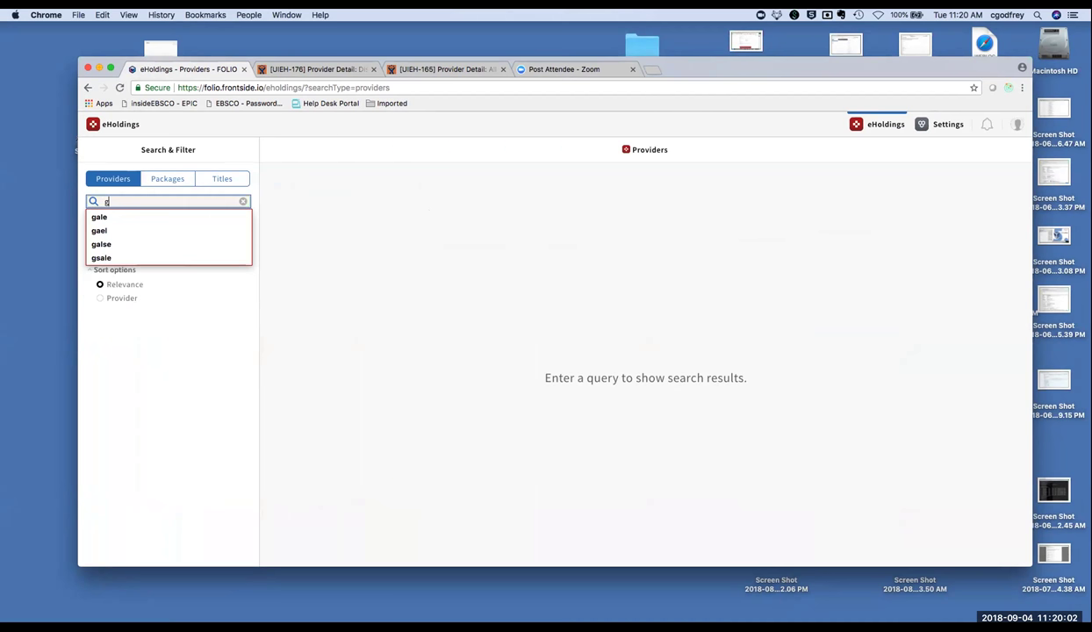
{"action": "key", "text": "Return"}
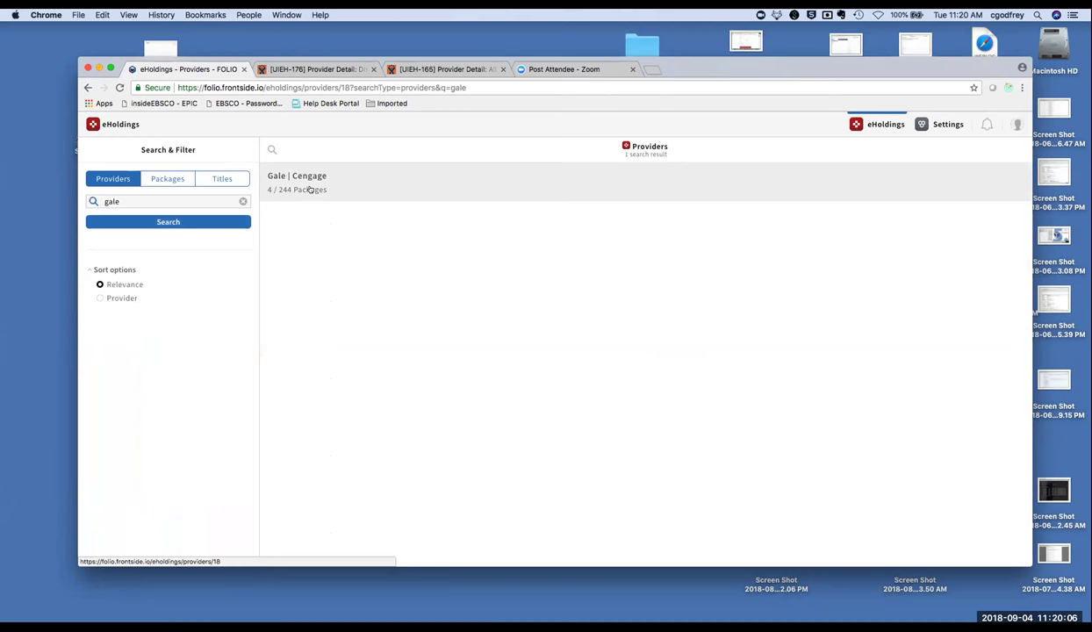
{"action": "left_click", "coordinate": [307, 186]}
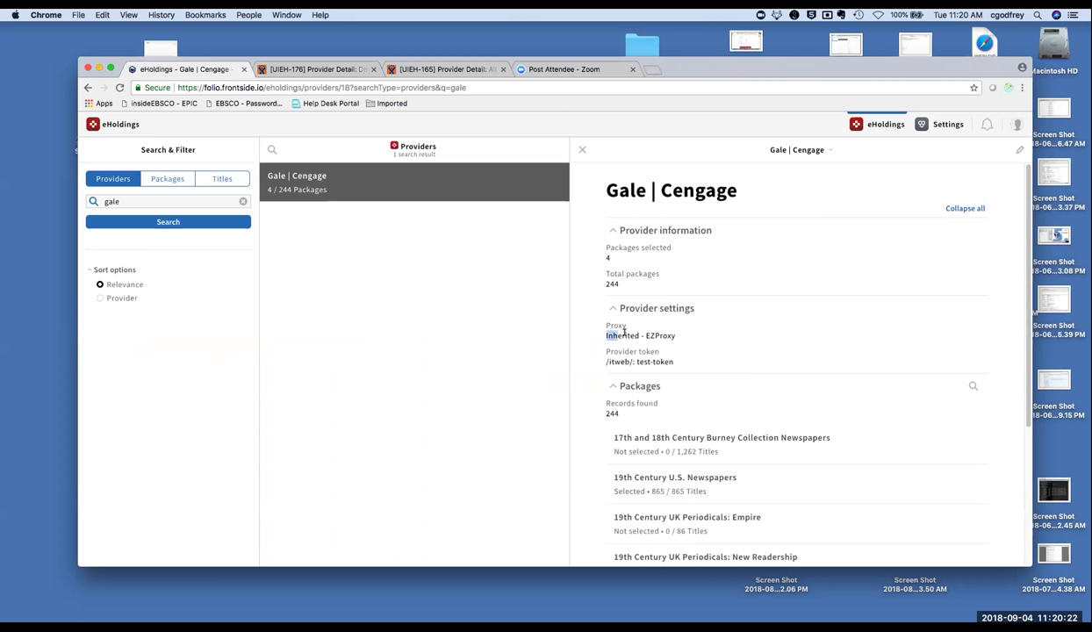
{"action": "left_click_drag", "start_coordinate": [602, 331], "coordinate": [654, 326]}
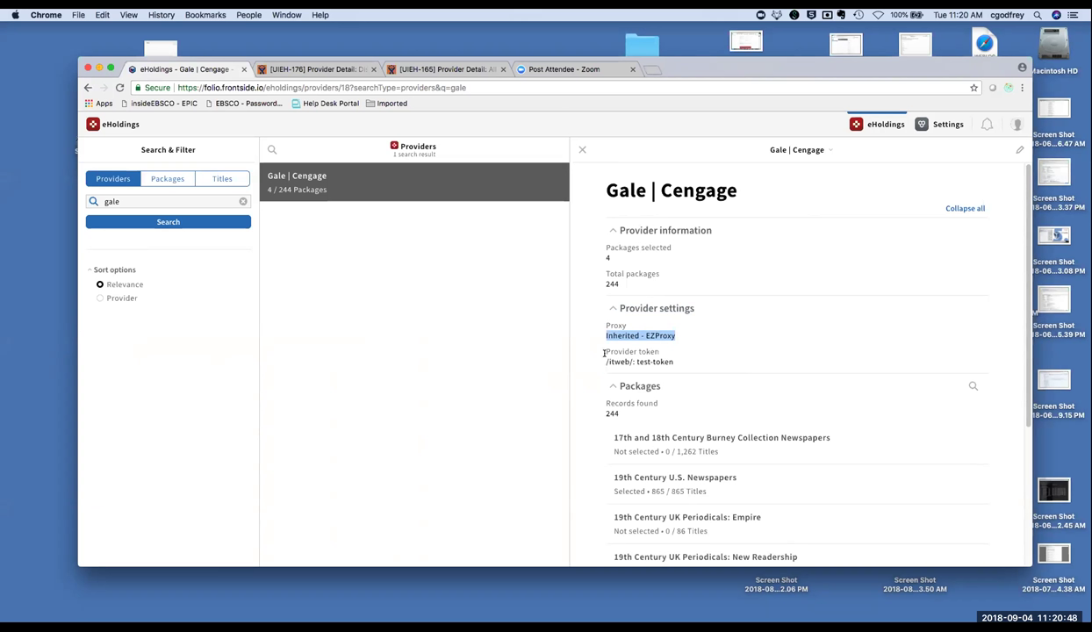
{"action": "left_click_drag", "start_coordinate": [586, 343], "coordinate": [672, 361]}
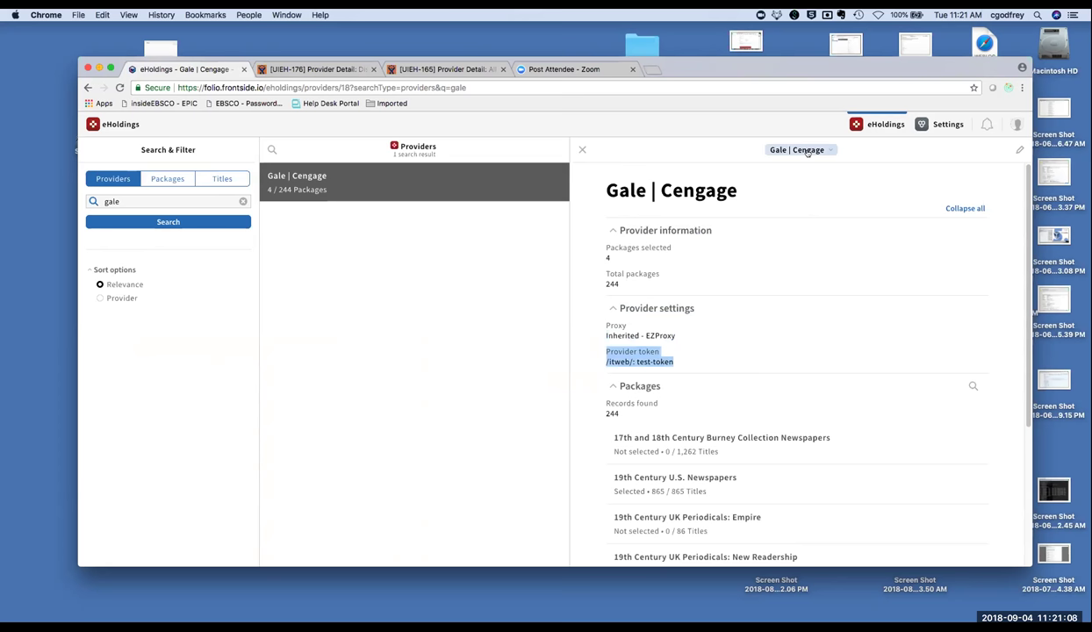
{"action": "left_click", "coordinate": [807, 152]}
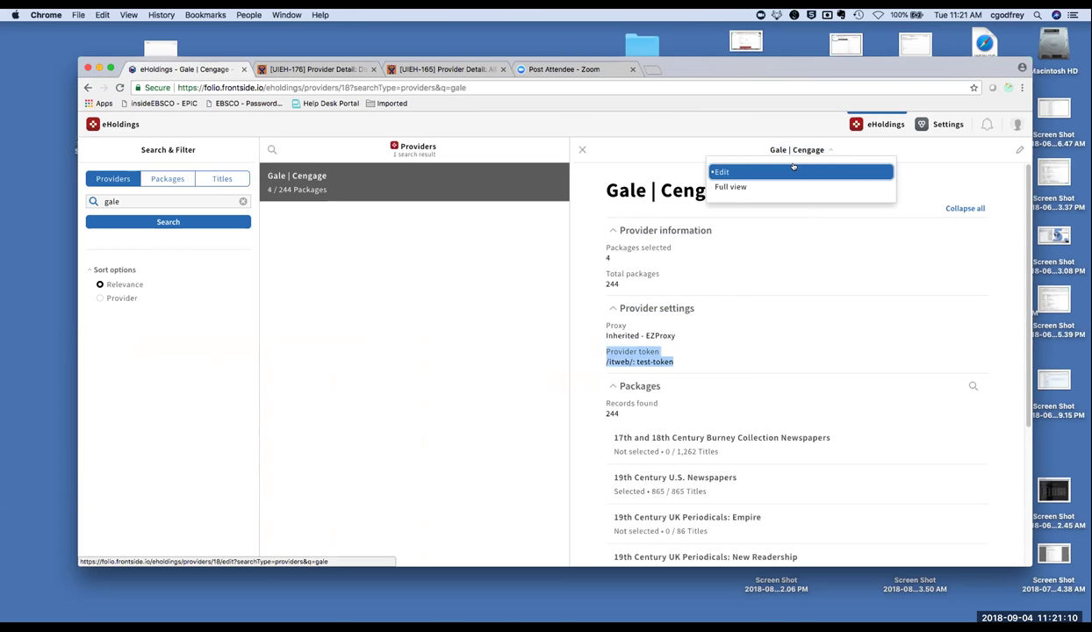
{"action": "left_click", "coordinate": [780, 164]}
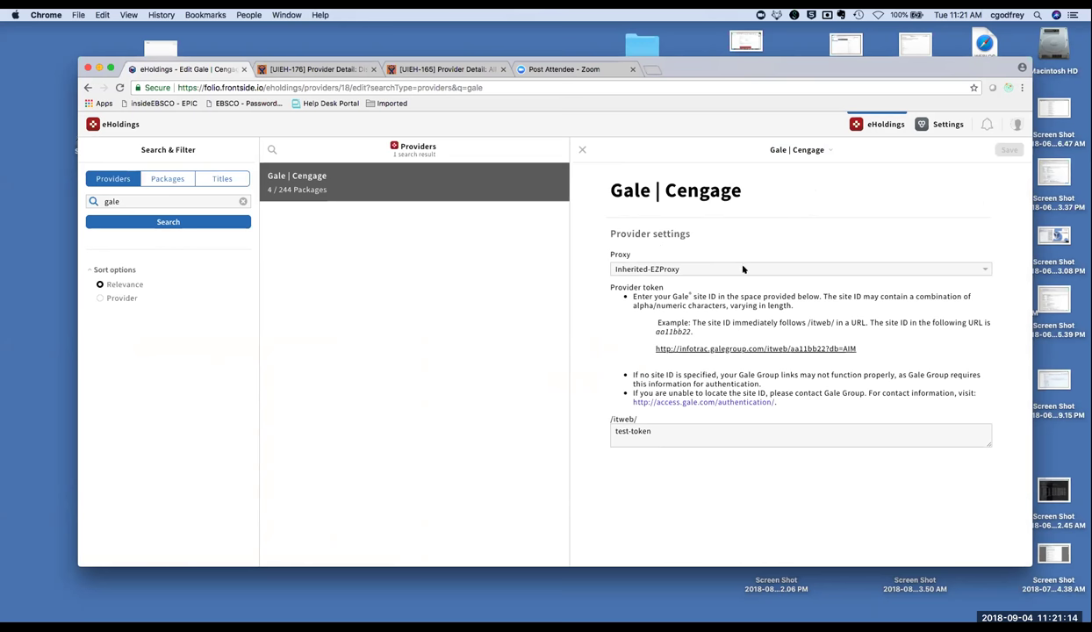
{"action": "left_click", "coordinate": [746, 270]}
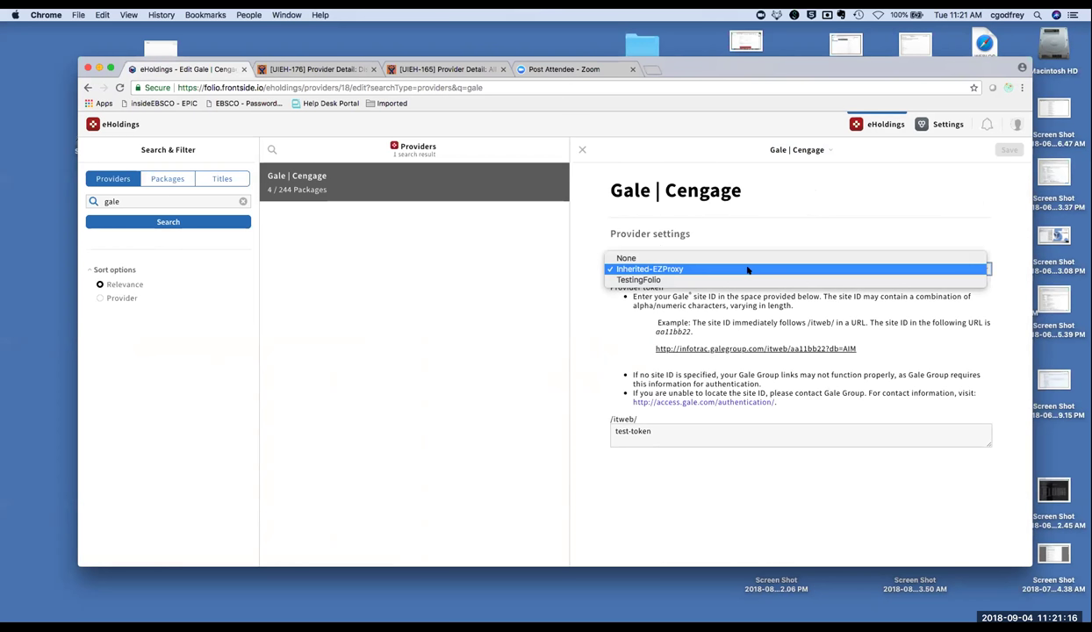
{"action": "left_click", "coordinate": [678, 280]}
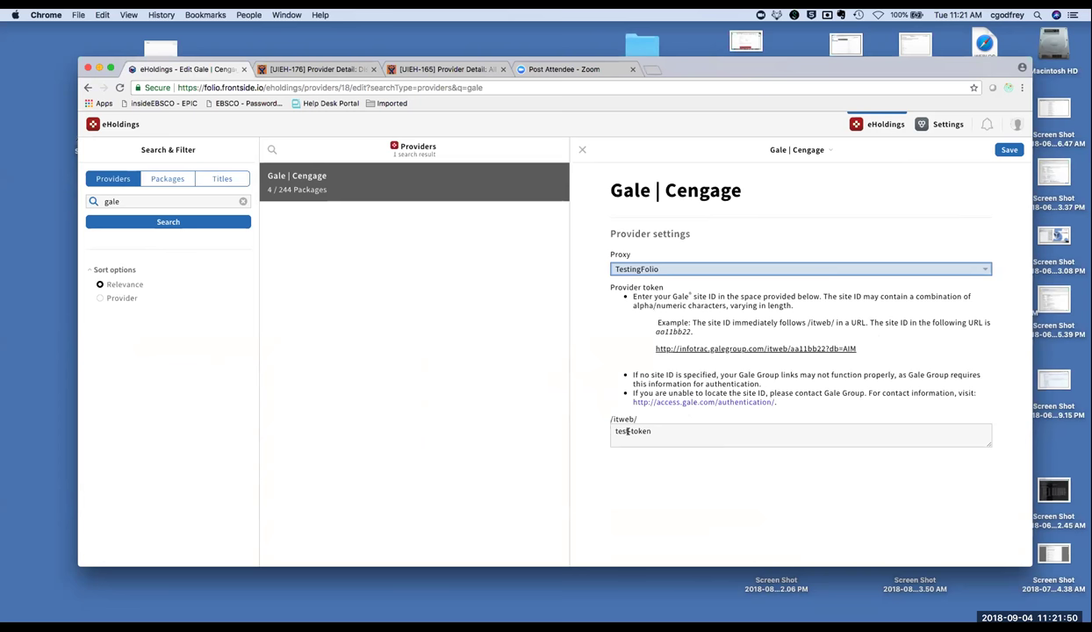
{"action": "left_click_drag", "start_coordinate": [666, 427], "coordinate": [614, 429]}
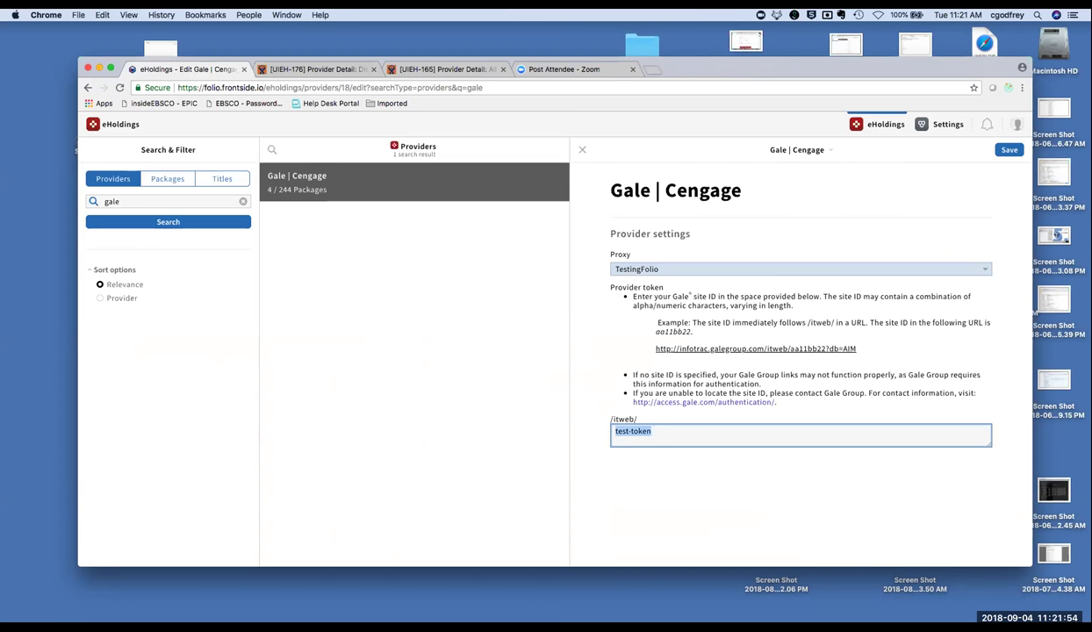
{"action": "type", "text": "test-site"}
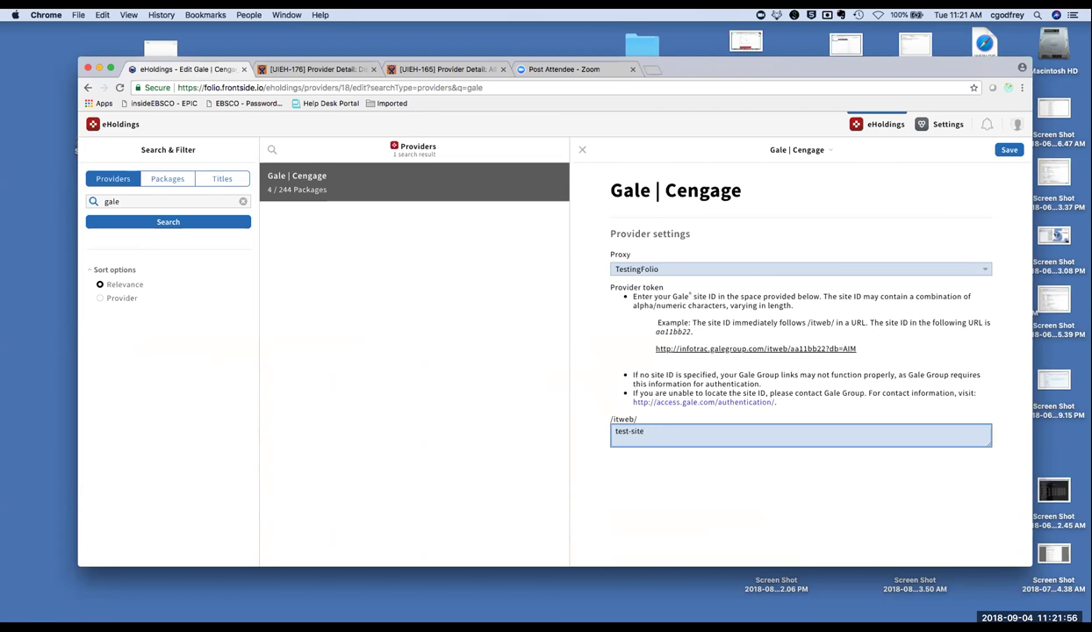
{"action": "type", "text": "id"}
{"action": "left_click", "coordinate": [1008, 150]}
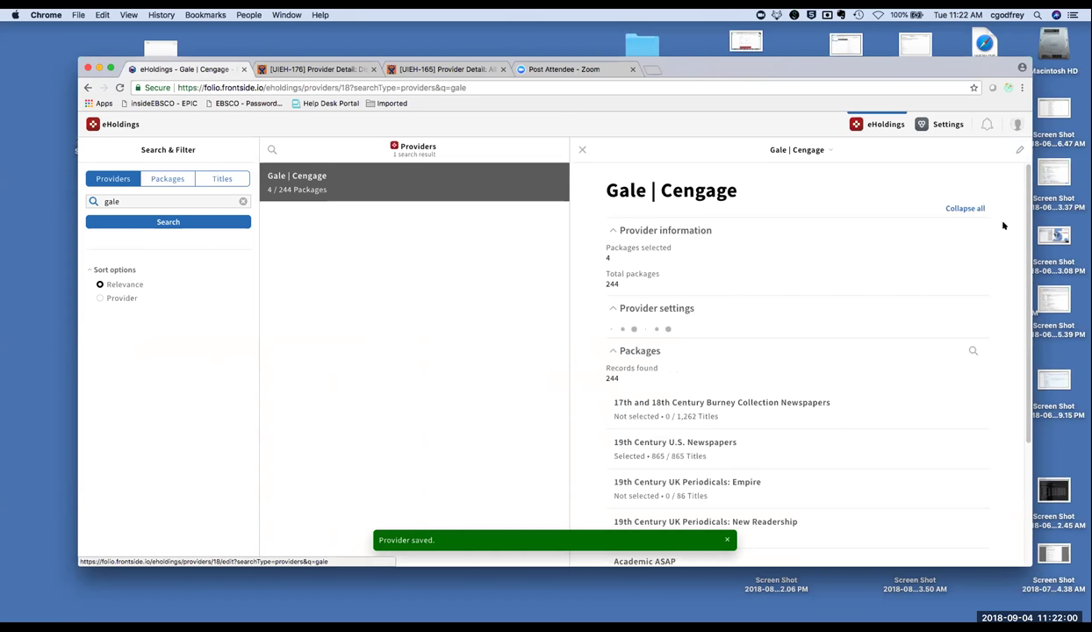
Review the saved Gale | Cengage details, then open and close its actions menu.
{"action": "scroll", "coordinate": [1018, 255], "scroll_direction": "down", "scroll_amount": 2}
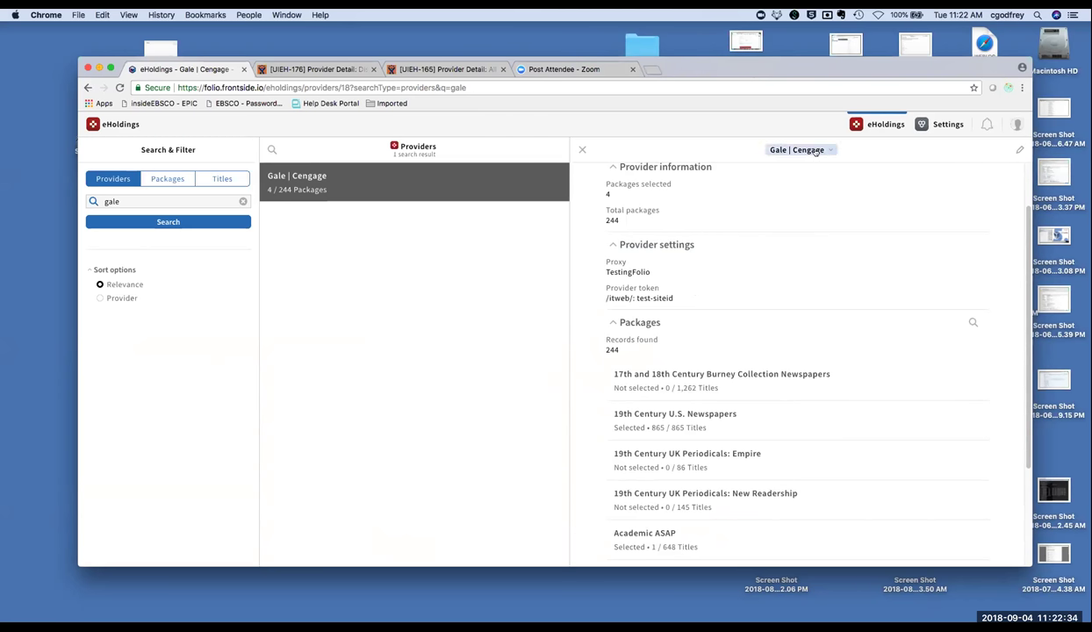
{"action": "left_click", "coordinate": [787, 149]}
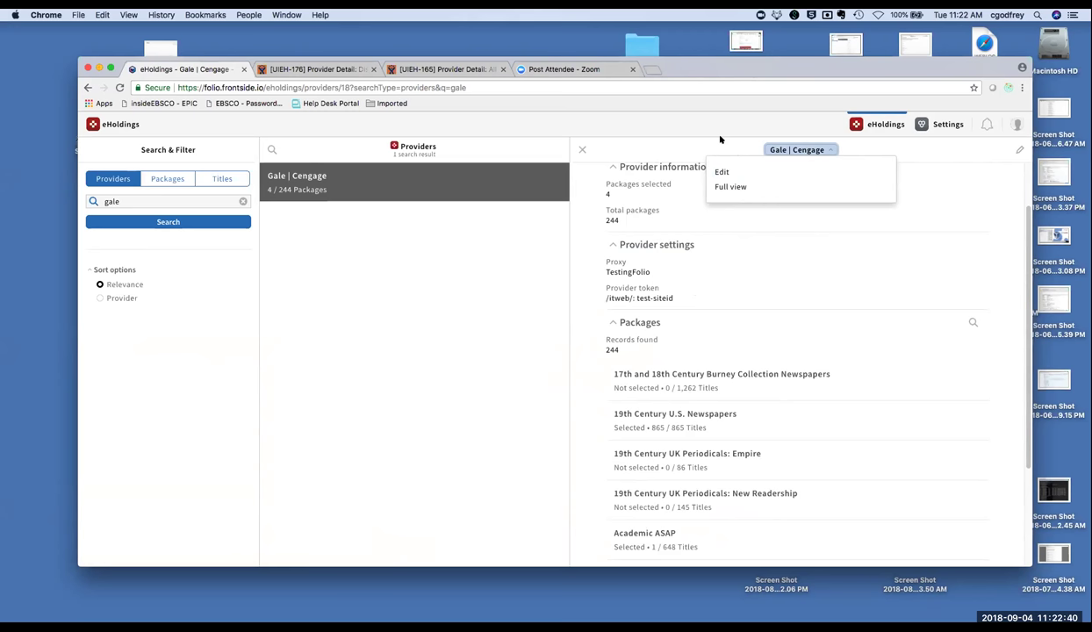
{"action": "left_click_drag", "start_coordinate": [703, 70], "coordinate": [719, 67]}
{"action": "left_click", "coordinate": [520, 312]}
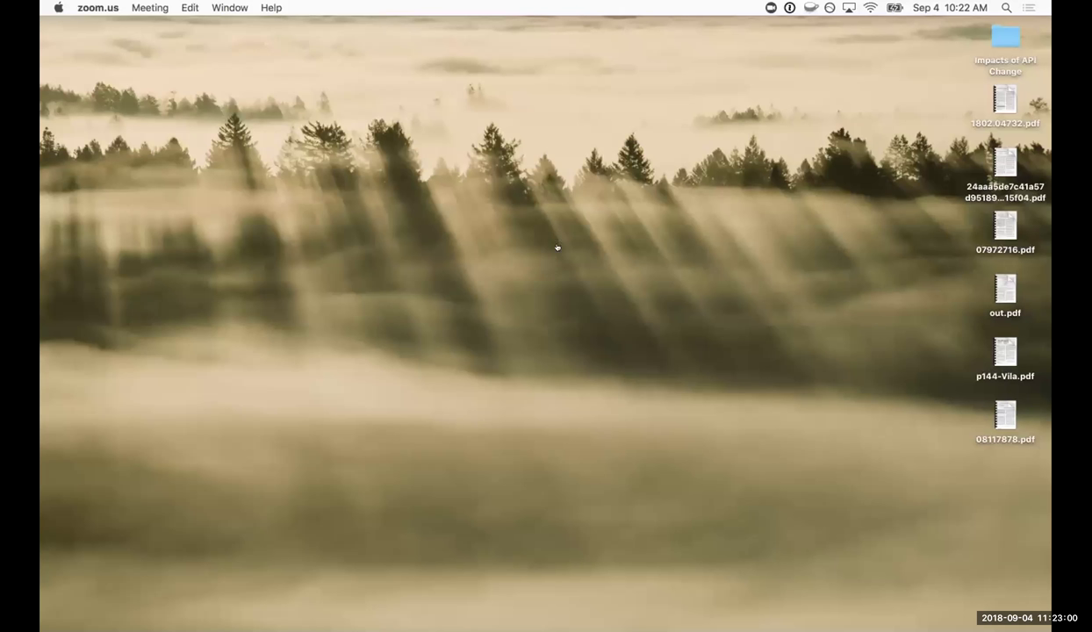
Switch the shared screen to the Safari window with FOLIO eHoldings.
{"action": "key", "text": "super+Tab"}
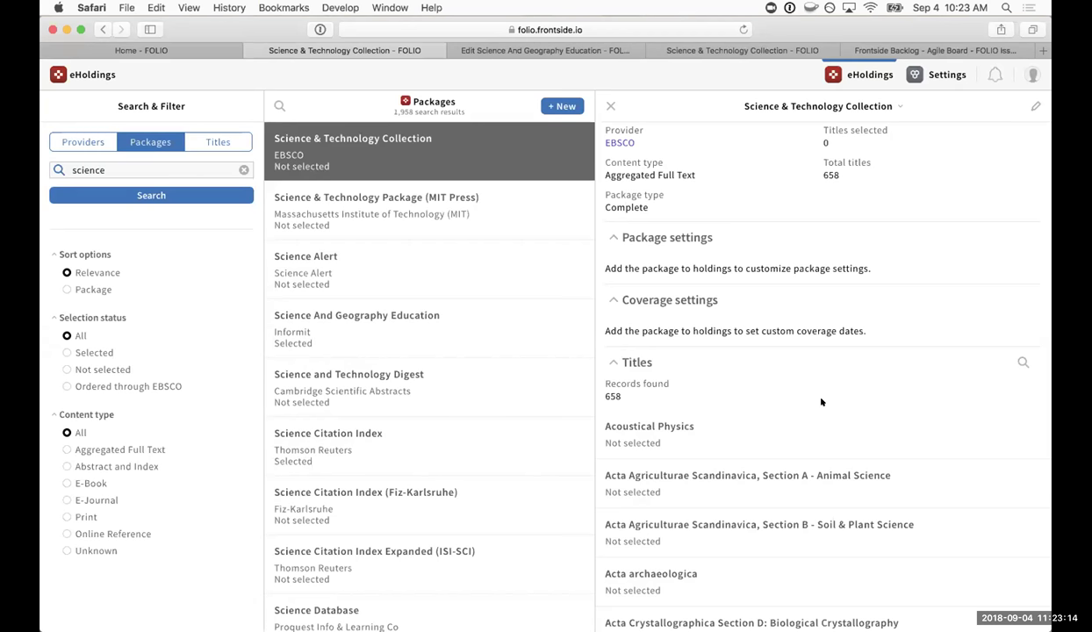
Filter the Science & Technology Collection titles by title 'physics'.
{"action": "scroll", "coordinate": [820, 402], "scroll_direction": "down", "scroll_amount": 1}
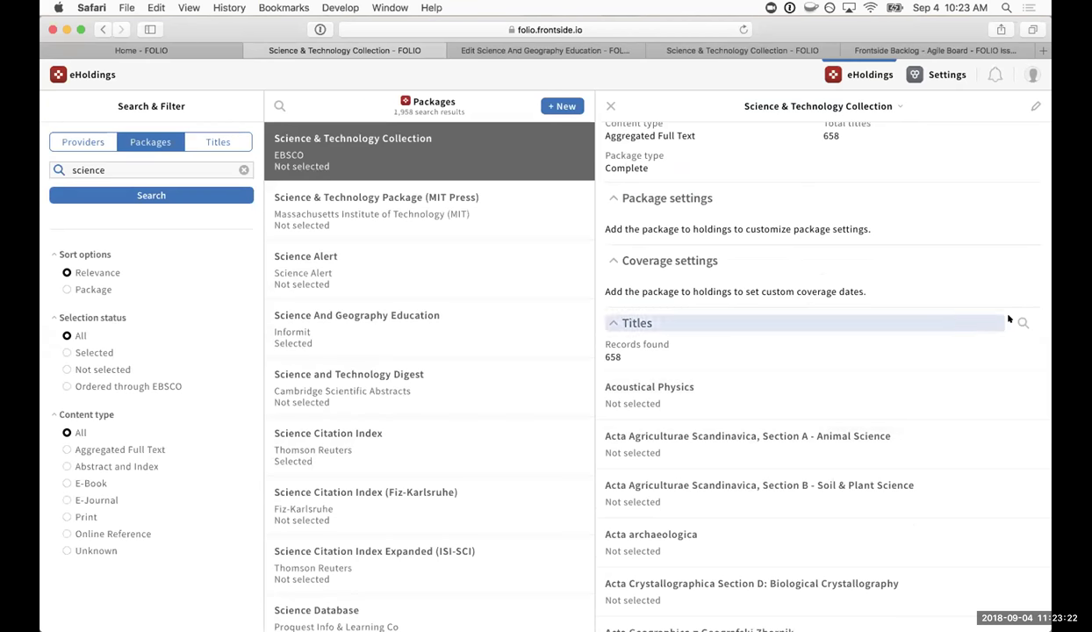
{"action": "scroll", "coordinate": [869, 411], "scroll_direction": "down", "scroll_amount": 1}
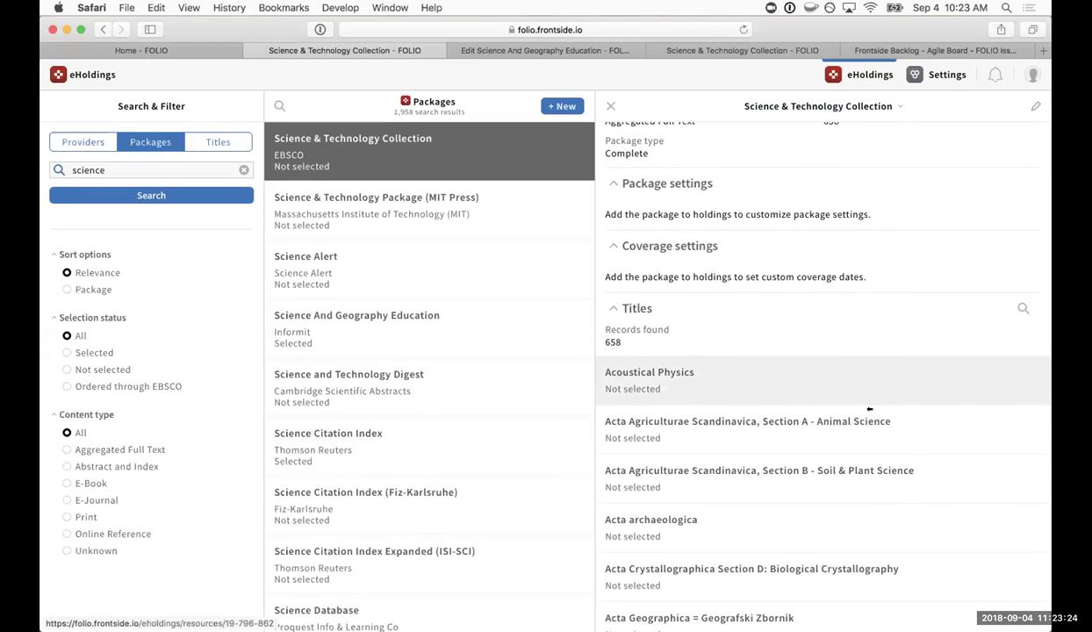
{"action": "left_click", "coordinate": [1022, 308]}
{"action": "left_click", "coordinate": [472, 205]}
{"action": "type", "text": "physics"}
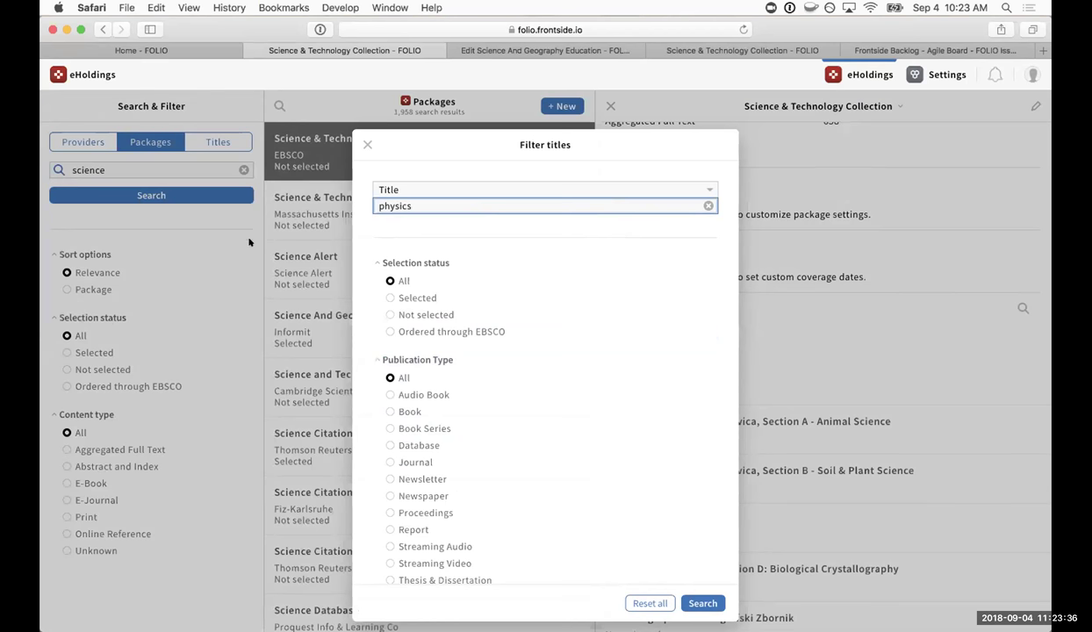
{"action": "left_click", "coordinate": [700, 600]}
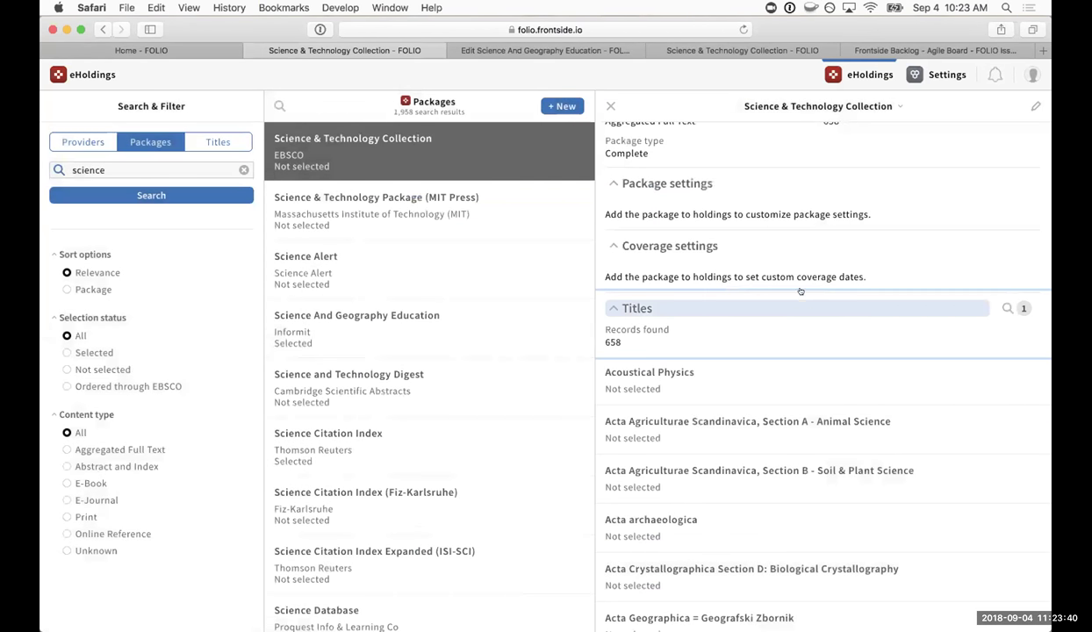
Add a Selection status: Selected filter to the package titles.
{"action": "left_click", "coordinate": [1009, 307]}
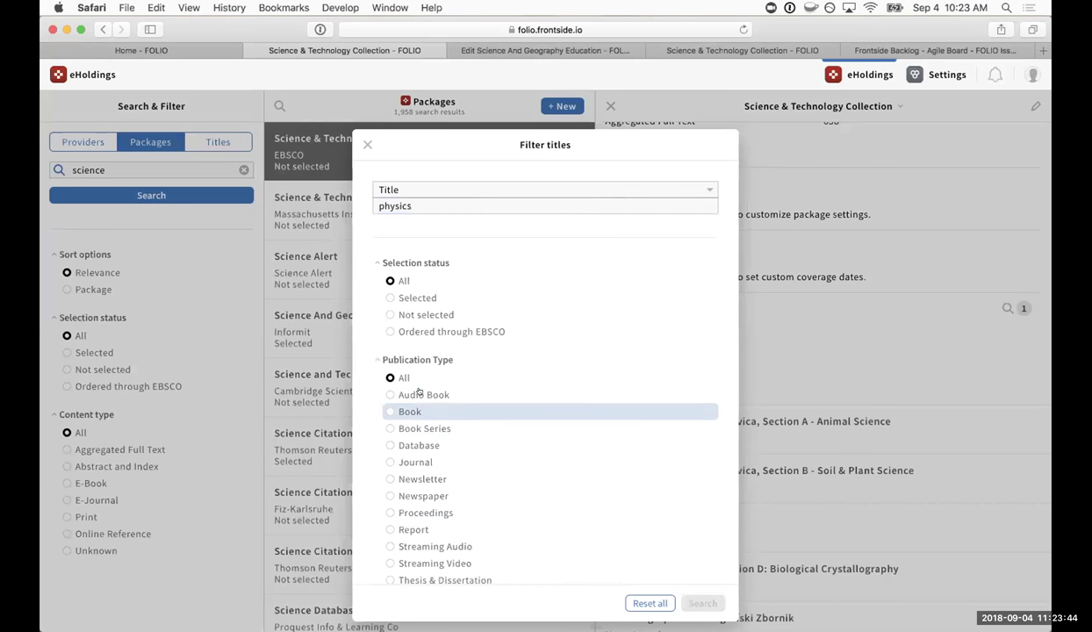
{"action": "left_click", "coordinate": [421, 298]}
{"action": "left_click", "coordinate": [703, 603]}
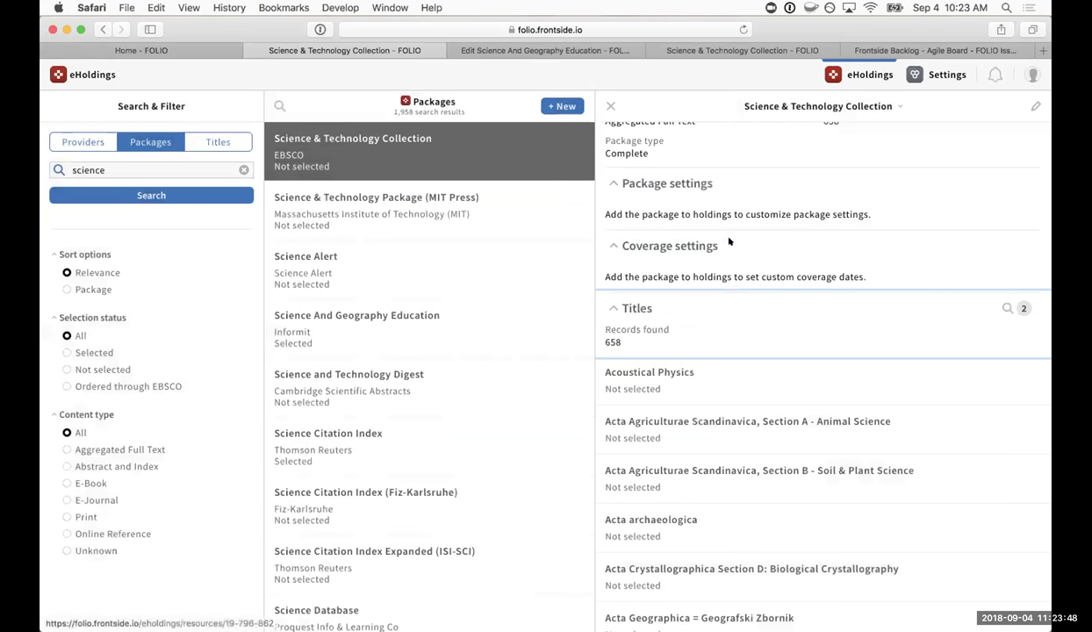
Give Science And Geography Education custom coverage dates from 09/12/2018 to 09/14/2018.
{"action": "left_click", "coordinate": [510, 50]}
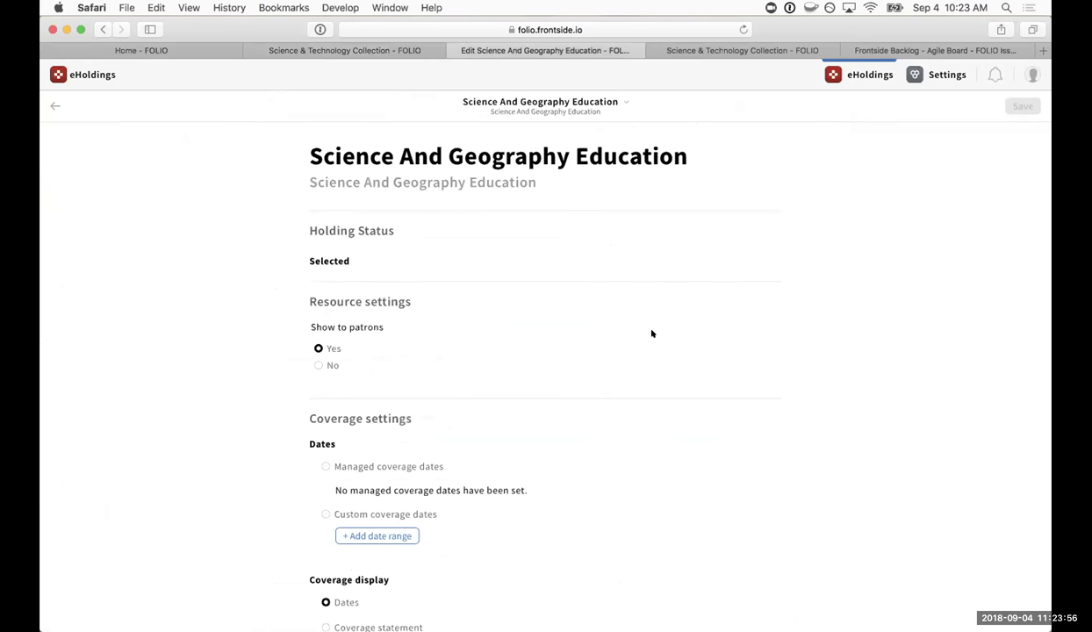
{"action": "scroll", "coordinate": [721, 389], "scroll_direction": "down", "scroll_amount": 3}
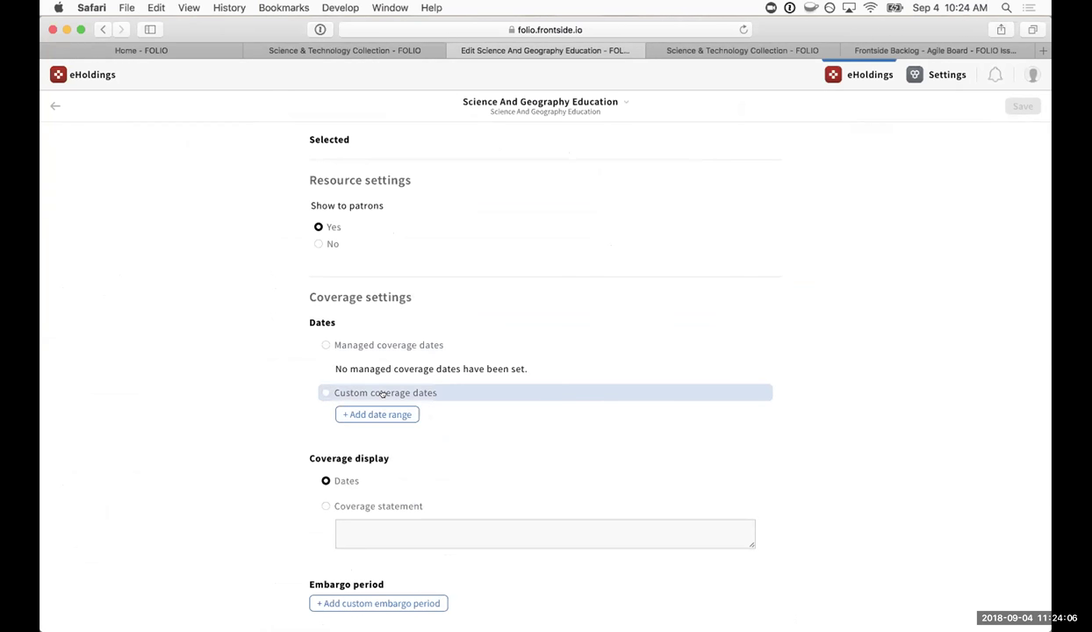
{"action": "scroll", "coordinate": [545, 221], "scroll_direction": "up", "scroll_amount": 3}
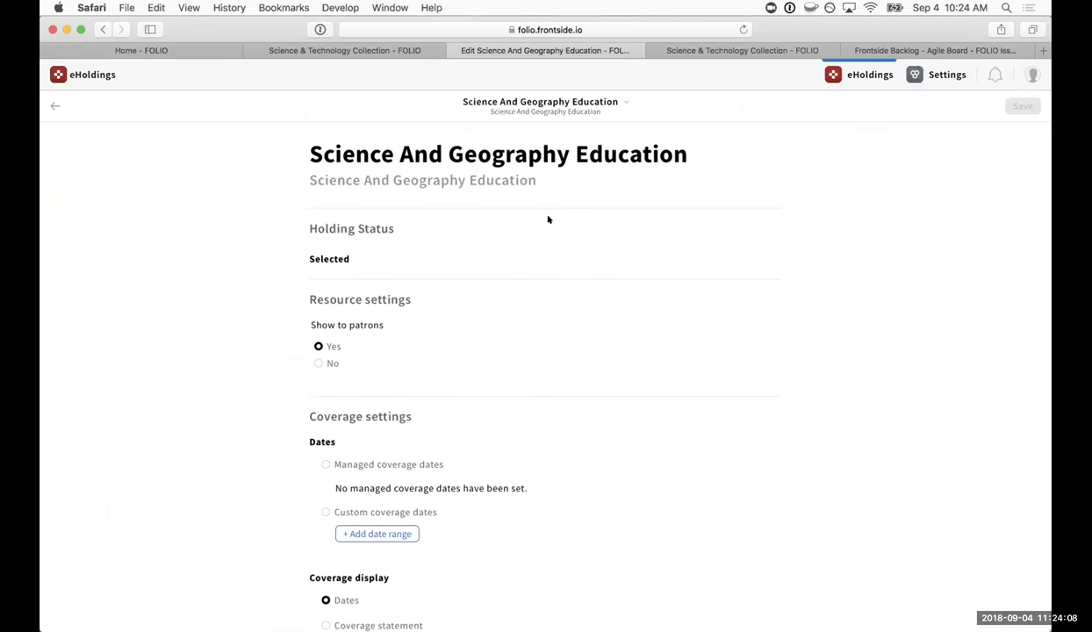
{"action": "scroll", "coordinate": [548, 220], "scroll_direction": "down", "scroll_amount": 2}
{"action": "scroll", "coordinate": [547, 219], "scroll_direction": "down", "scroll_amount": 2}
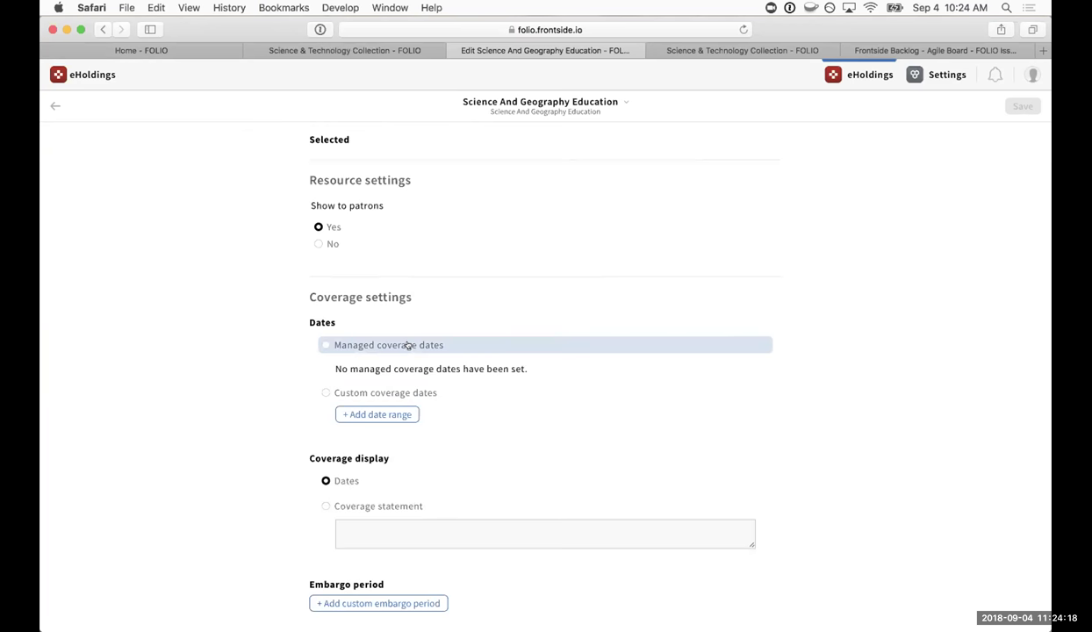
{"action": "left_click", "coordinate": [373, 393]}
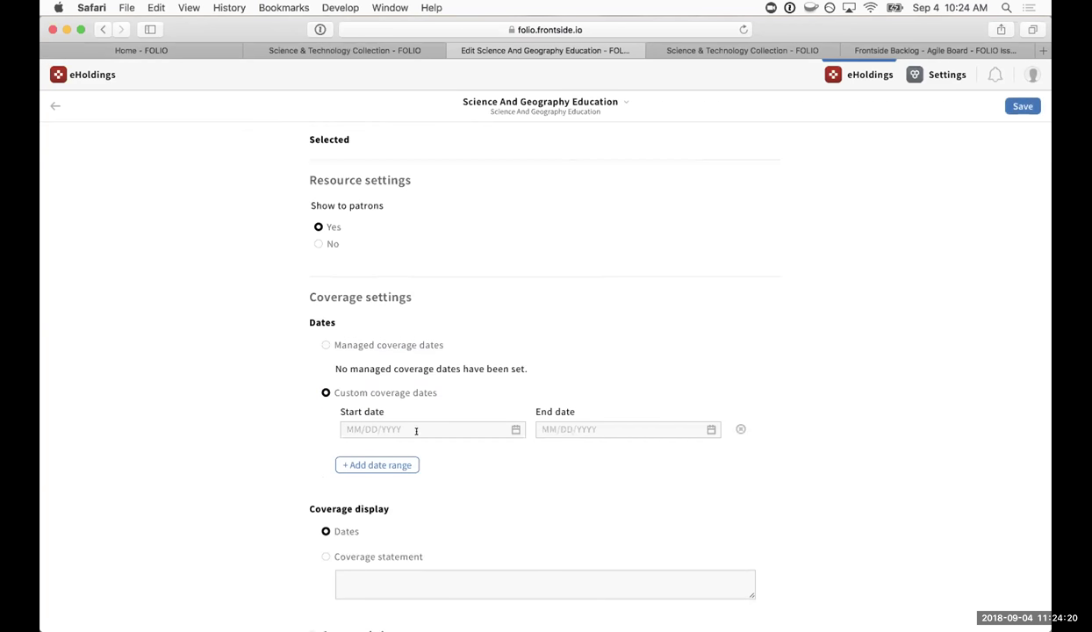
{"action": "left_click", "coordinate": [423, 430]}
{"action": "left_click", "coordinate": [426, 297]}
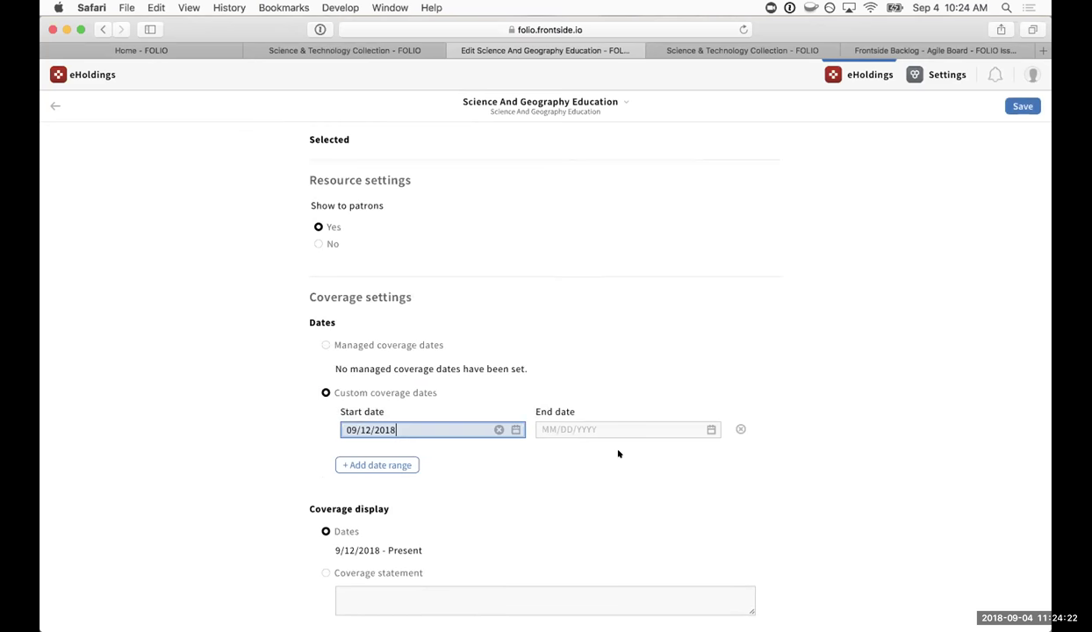
{"action": "left_click", "coordinate": [625, 428]}
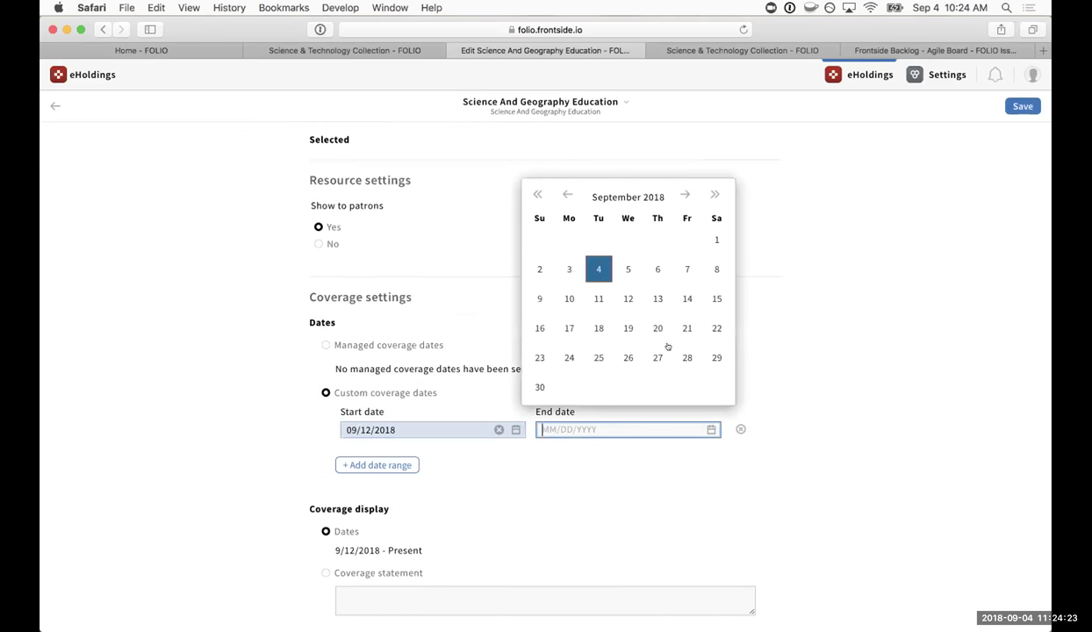
{"action": "left_click", "coordinate": [684, 298]}
Try the coverage statement 'We only have 2014 titles', then set Coverage display back to Dates.
{"action": "scroll", "coordinate": [695, 300], "scroll_direction": "down", "scroll_amount": 2}
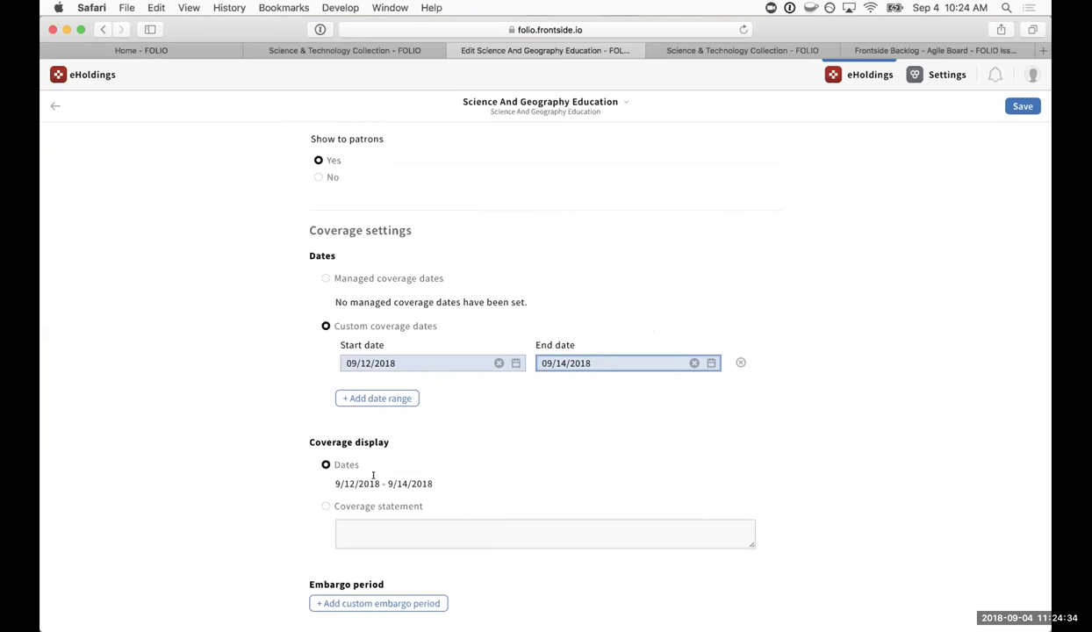
{"action": "left_click", "coordinate": [431, 505]}
{"action": "left_click", "coordinate": [427, 534]}
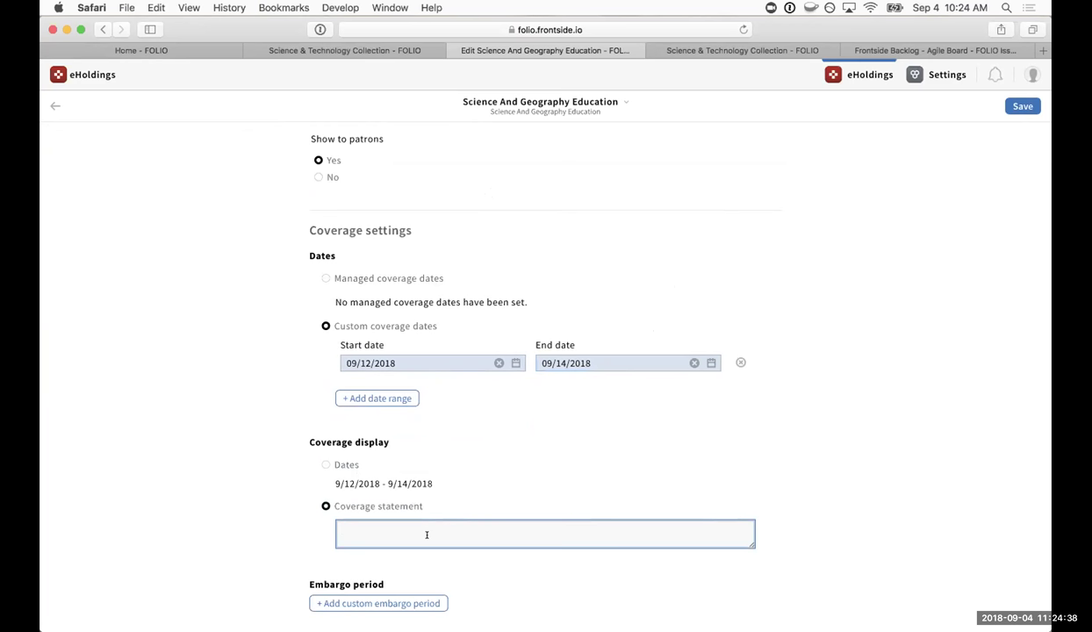
{"action": "type", "text": "We only have 2014 titles"}
{"action": "left_click", "coordinate": [896, 432]}
{"action": "scroll", "coordinate": [896, 433], "scroll_direction": "up", "scroll_amount": 1}
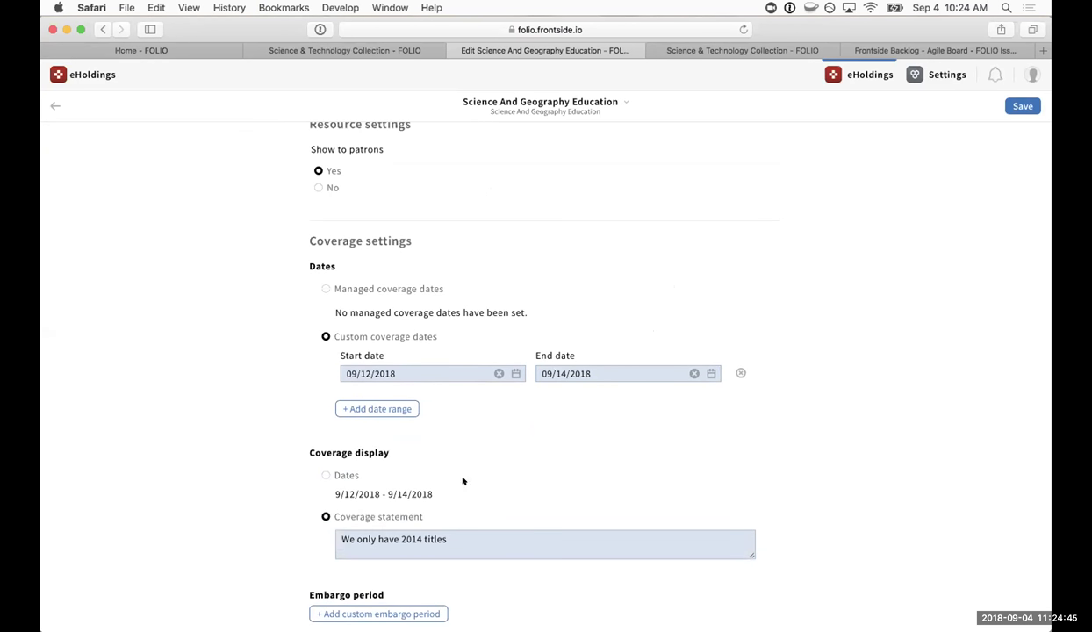
{"action": "left_click", "coordinate": [343, 474]}
{"action": "left_click", "coordinate": [421, 517]}
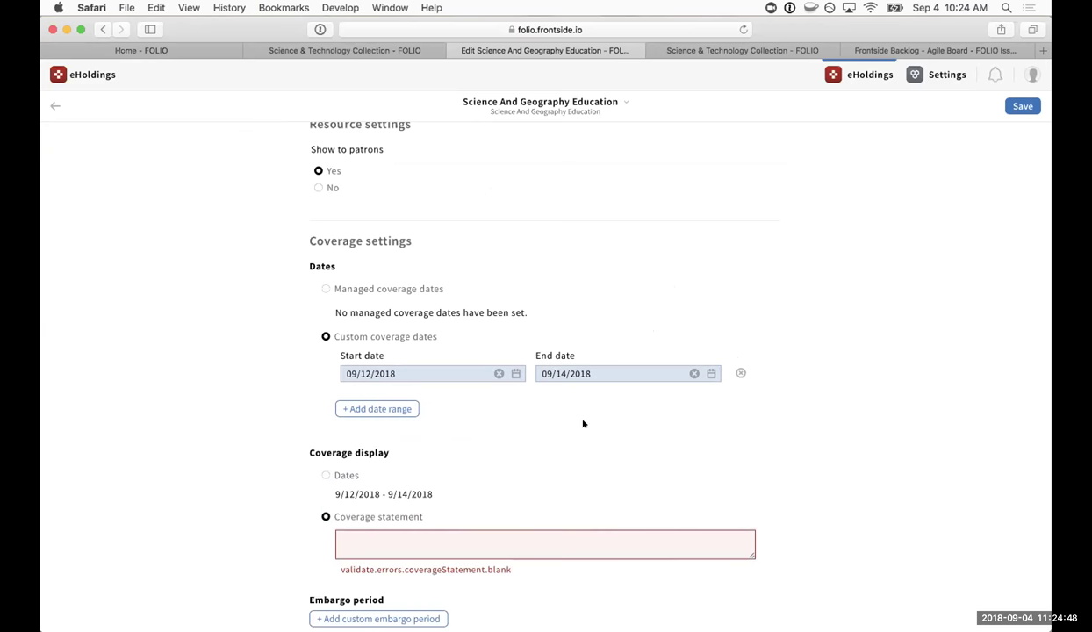
{"action": "left_click", "coordinate": [526, 474]}
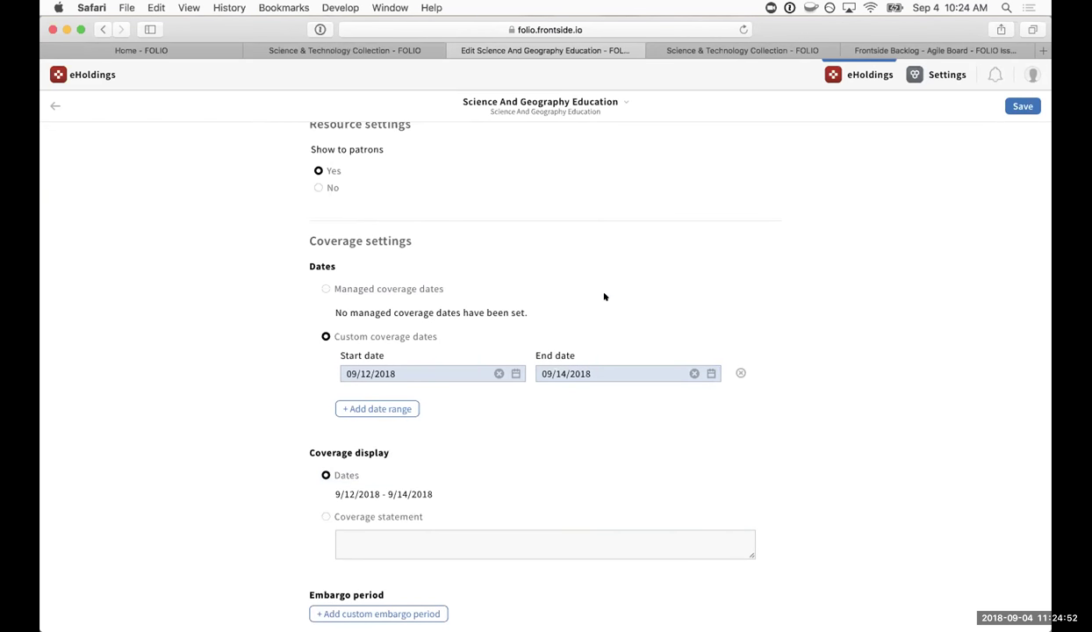
{"action": "scroll", "coordinate": [604, 297], "scroll_direction": "up", "scroll_amount": 1}
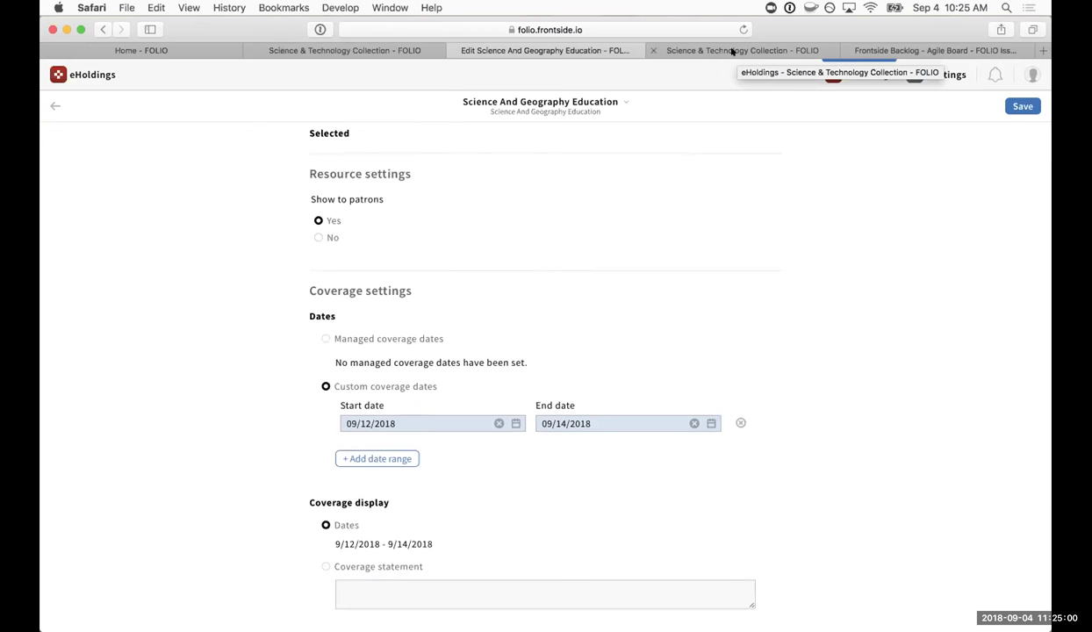
Return to the Science & Technology Collection package and toggle the Search & Filter pane until it stays open.
{"action": "left_click", "coordinate": [732, 51]}
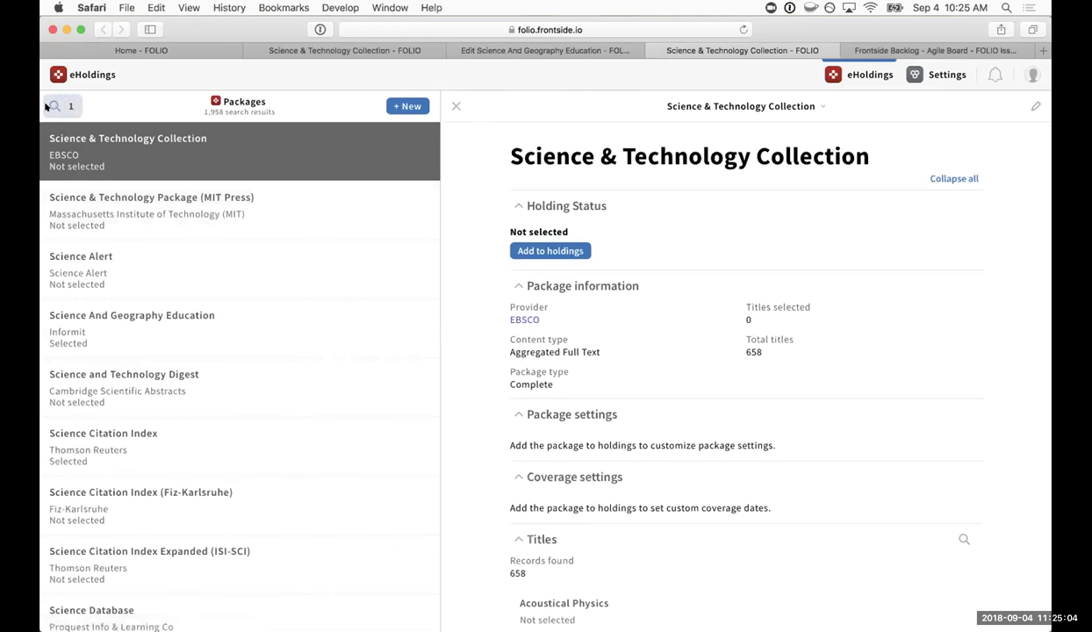
{"action": "left_click", "coordinate": [69, 109]}
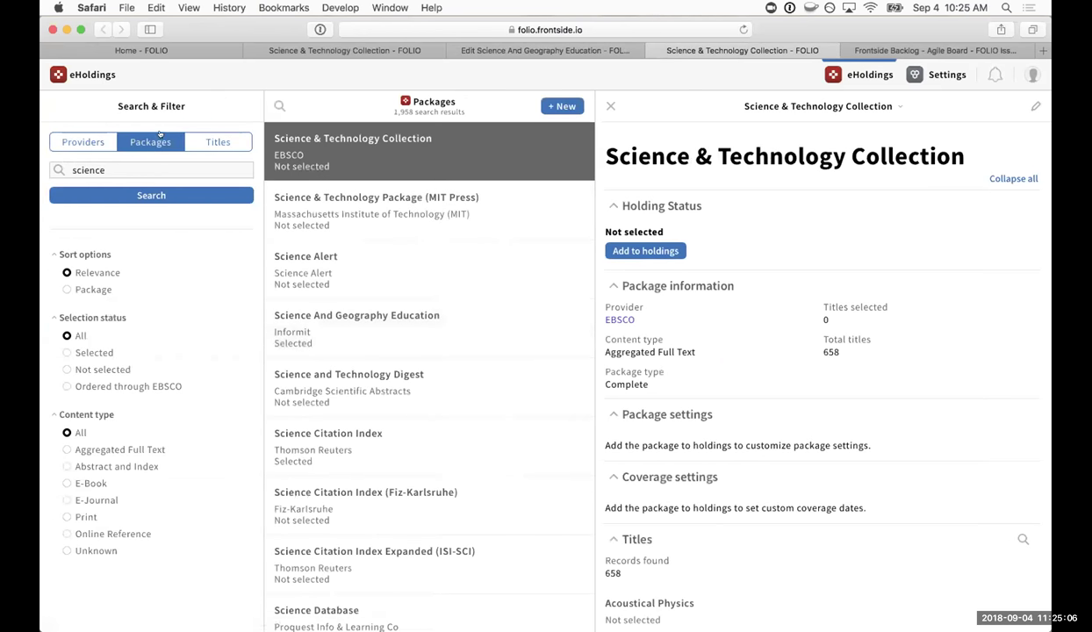
{"action": "left_click", "coordinate": [279, 105]}
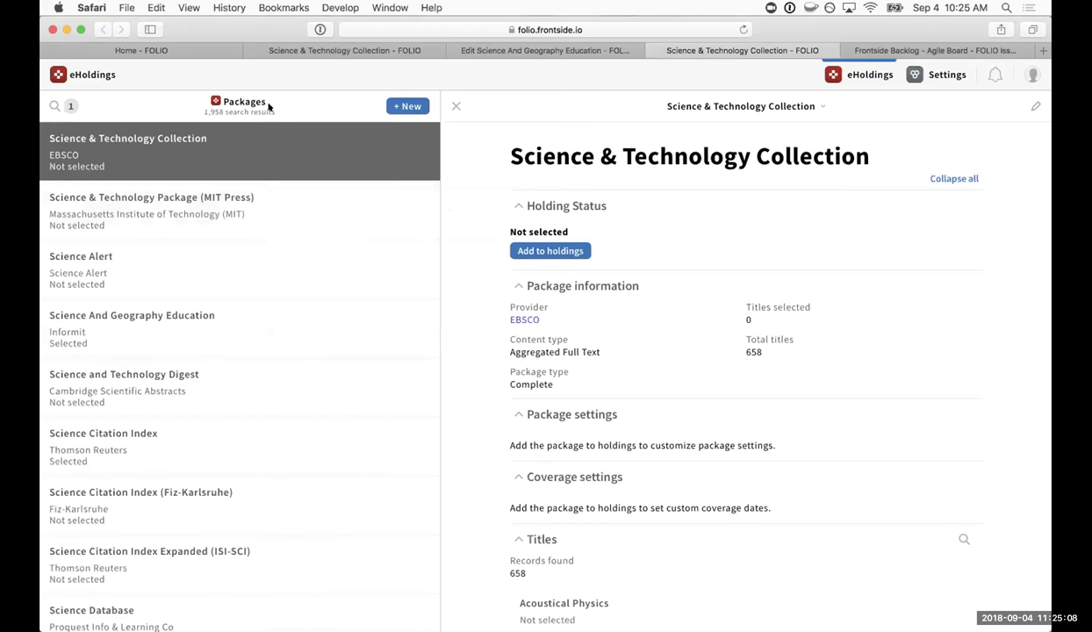
{"action": "left_click", "coordinate": [57, 107]}
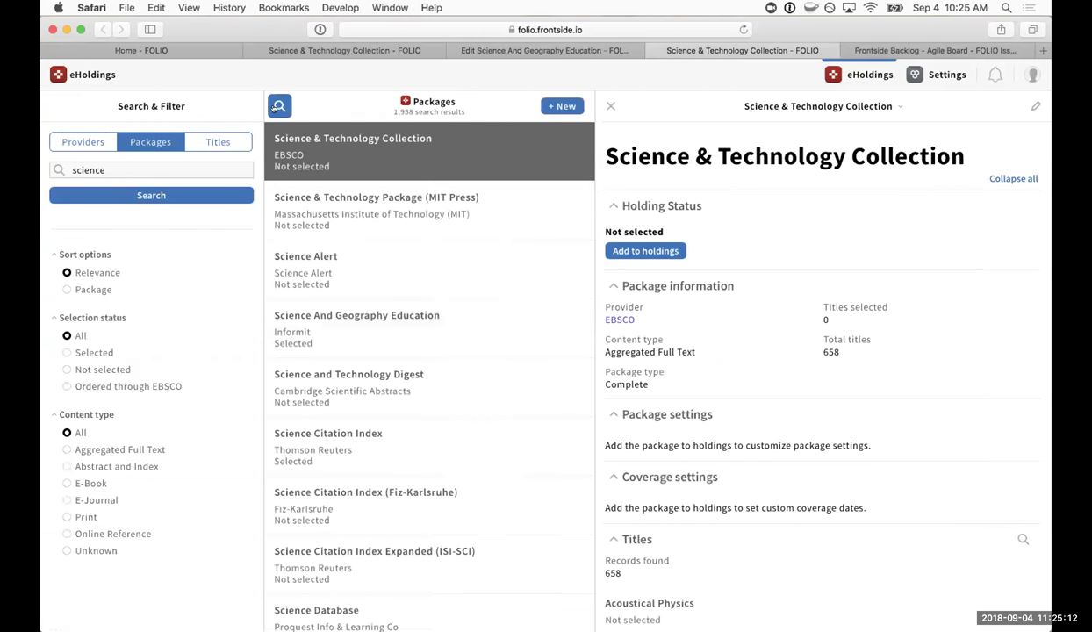
{"action": "left_click", "coordinate": [279, 105]}
{"action": "left_click", "coordinate": [56, 105]}
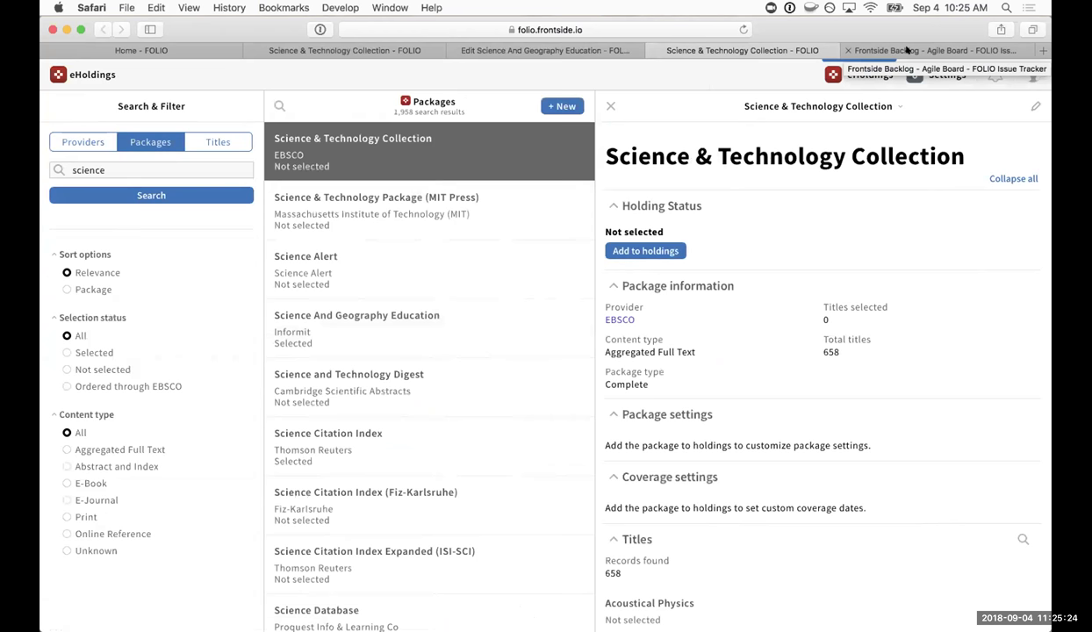
Show the Frontside Sprint 46 backlog in Jira, then switch away from the browser to the desktop.
{"action": "left_click", "coordinate": [907, 51]}
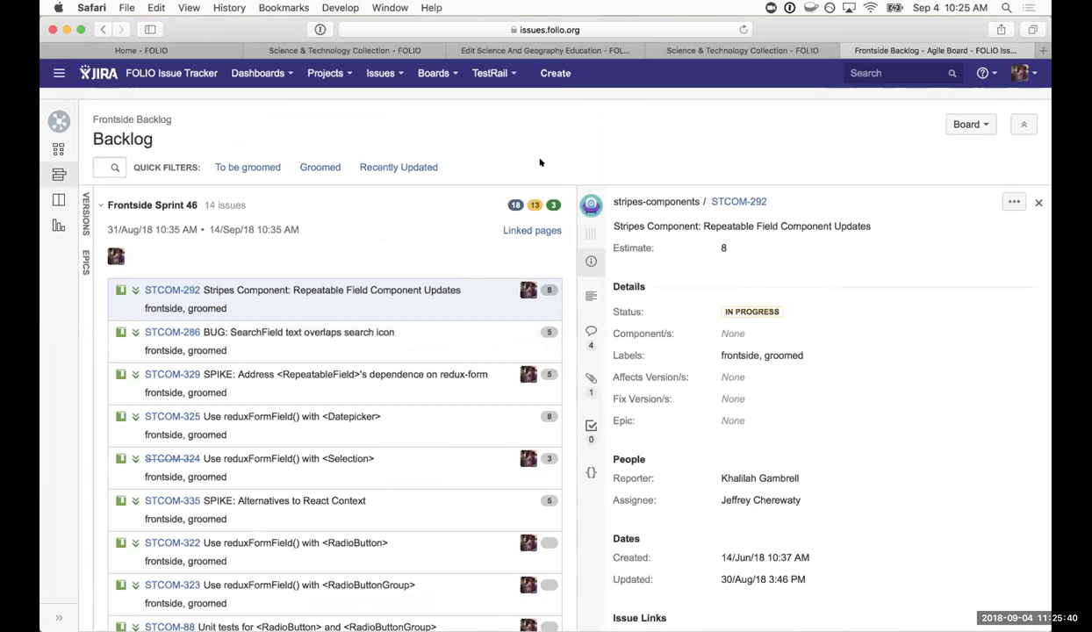
{"action": "key", "text": "ctrl+Right"}
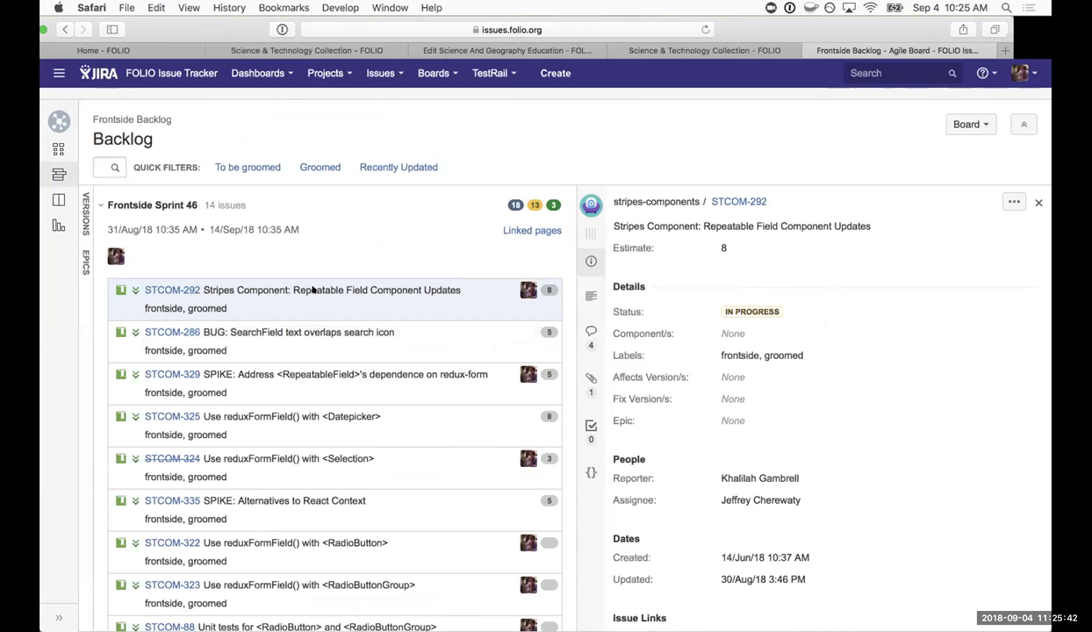
{"action": "key", "text": "super+h"}
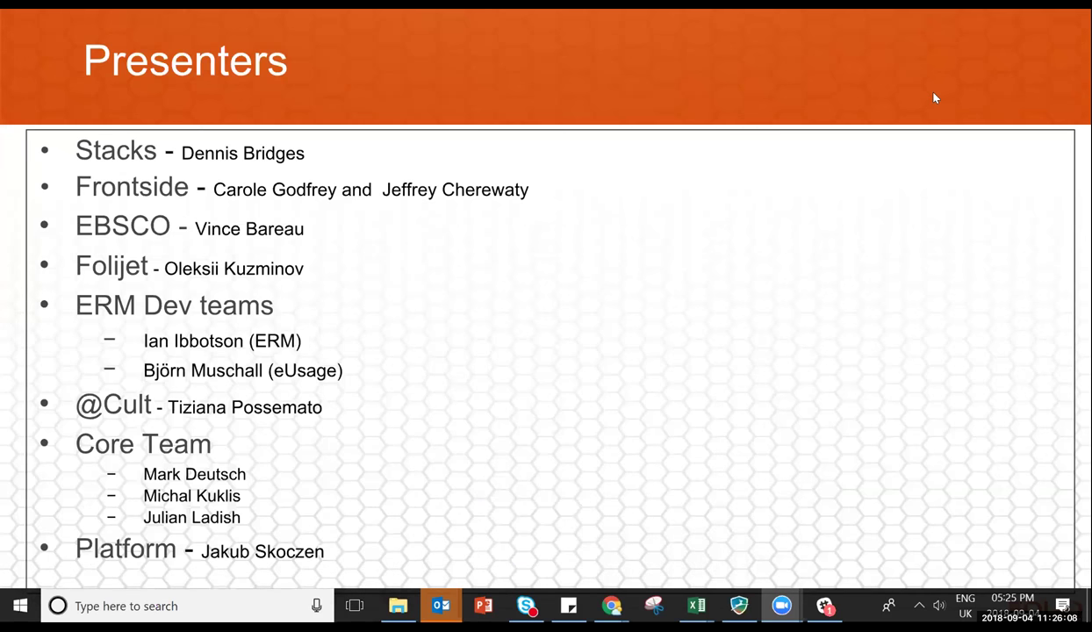
Advance the slideshow from Presenters to the Demos/Presentations slide.
{"action": "left_click", "coordinate": [876, 490]}
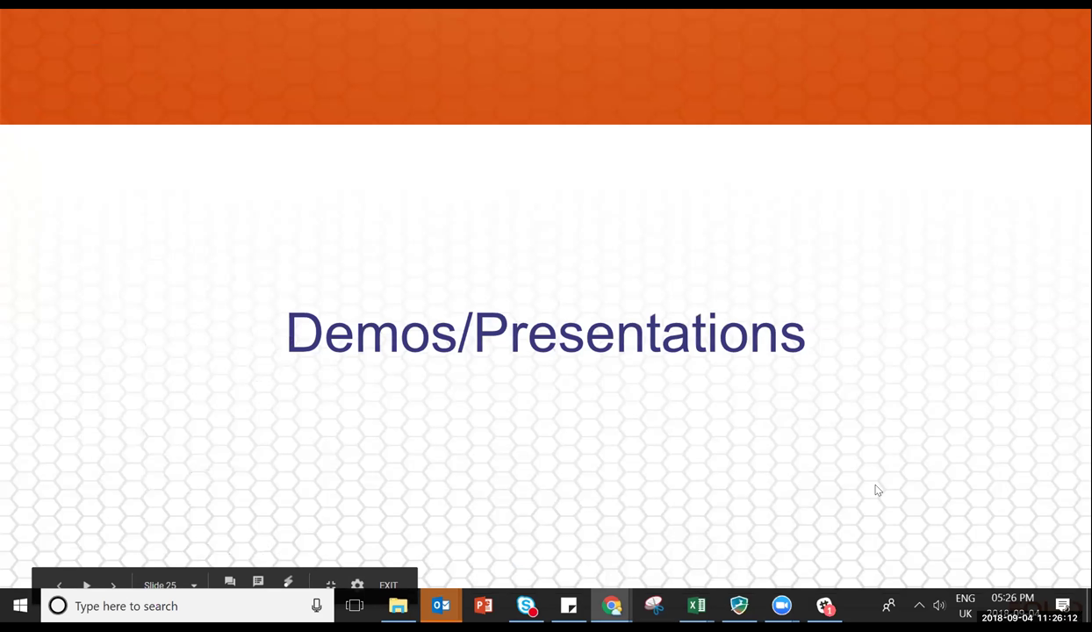
Advance the slideshow to slide 26, Auditing and Analytics Update.
{"action": "left_click", "coordinate": [876, 489]}
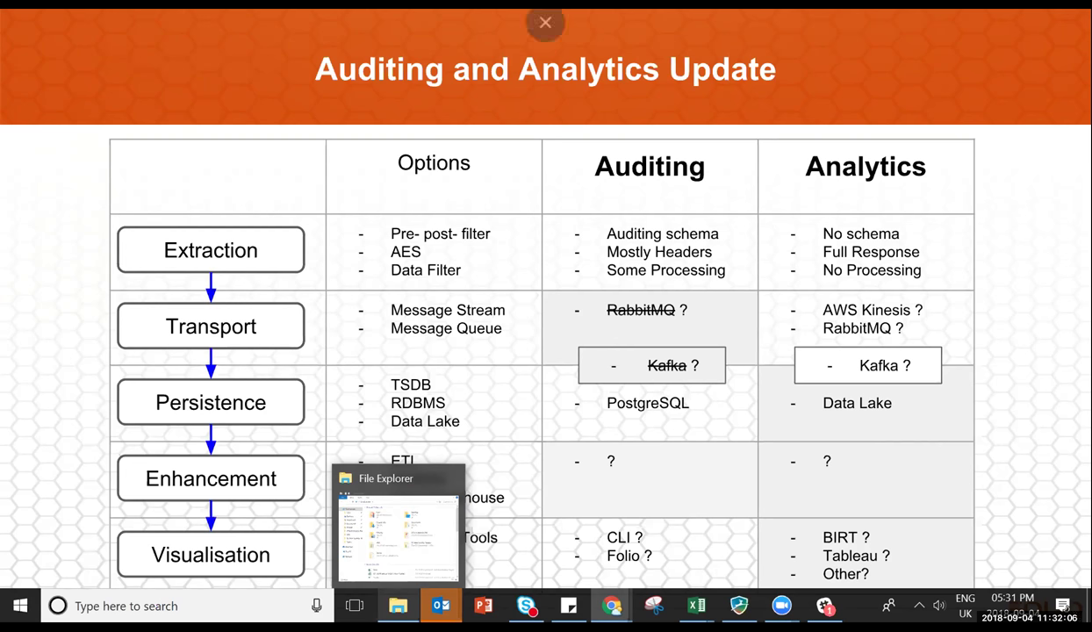
Clear the File Explorer preview off the slide and settle back on the Auditing and Analytics Update slide.
{"action": "left_click", "coordinate": [451, 478]}
{"action": "mouse_move", "coordinate": [738, 606]}
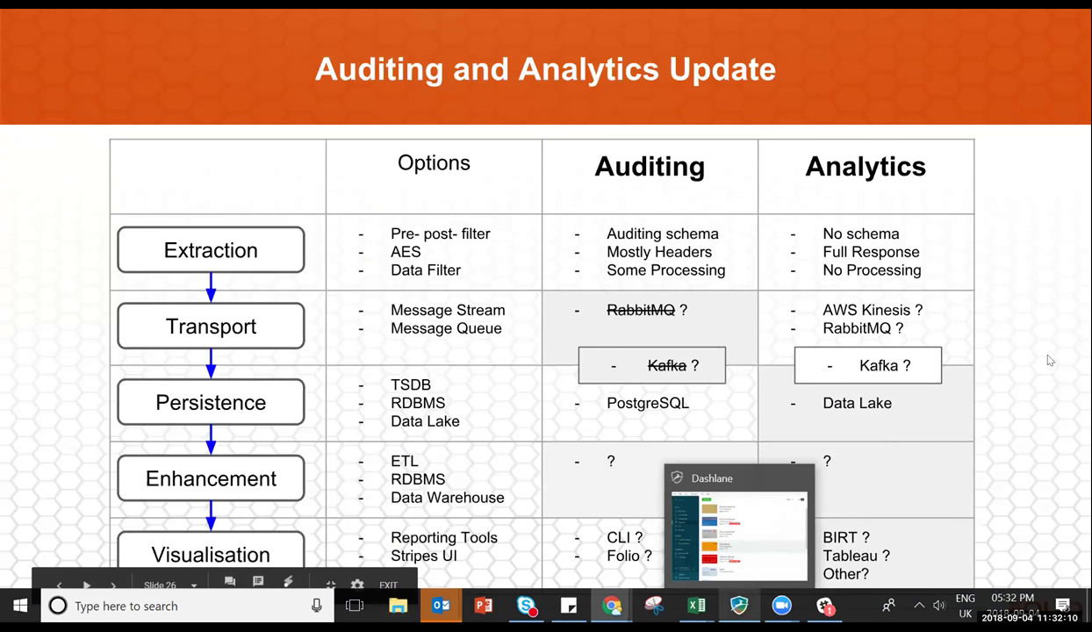
{"action": "left_click", "coordinate": [1023, 346]}
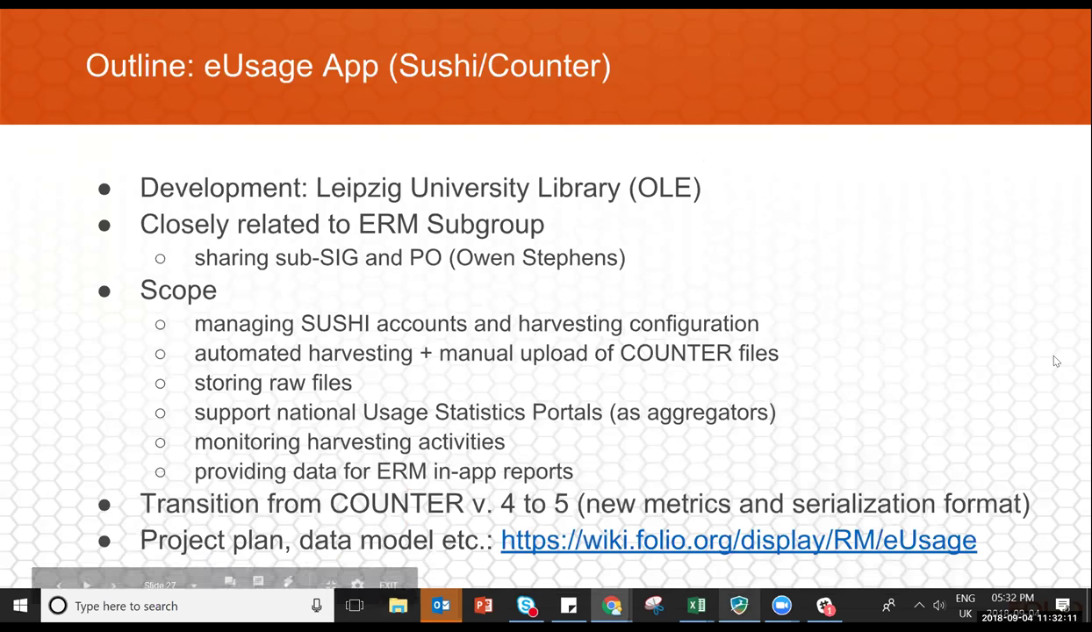
{"action": "left_click", "coordinate": [985, 243]}
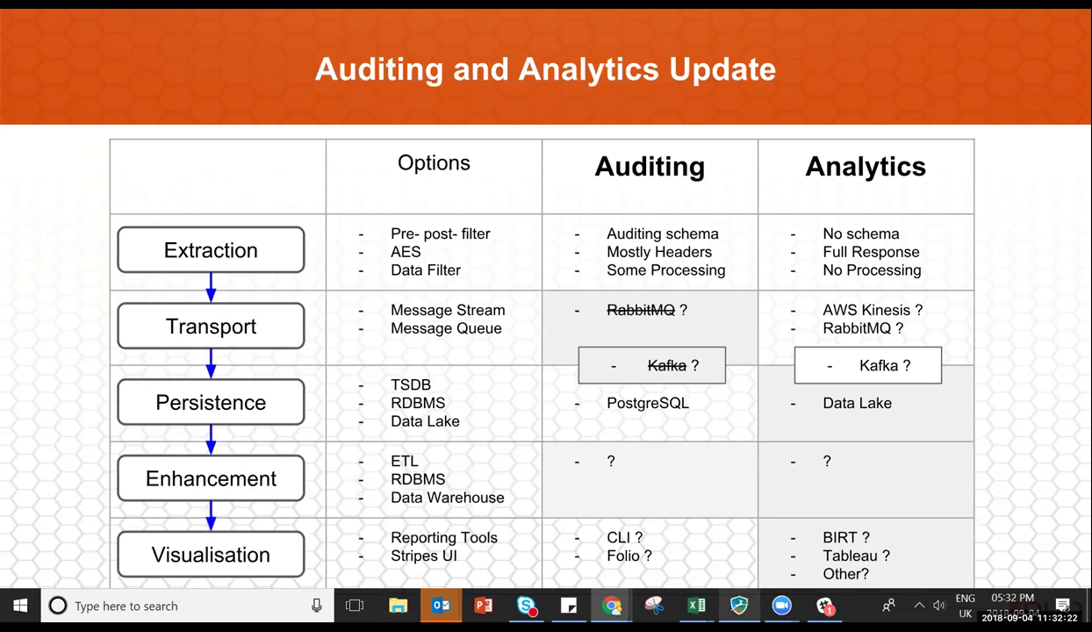
{"action": "mouse_move", "coordinate": [824, 606]}
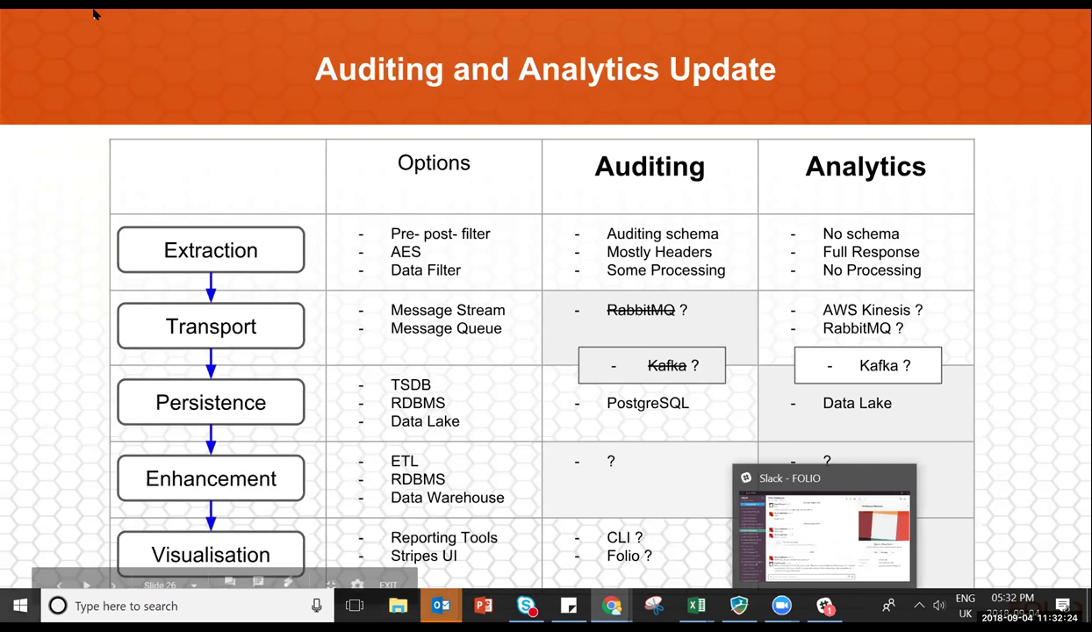
{"action": "mouse_move", "coordinate": [441, 606]}
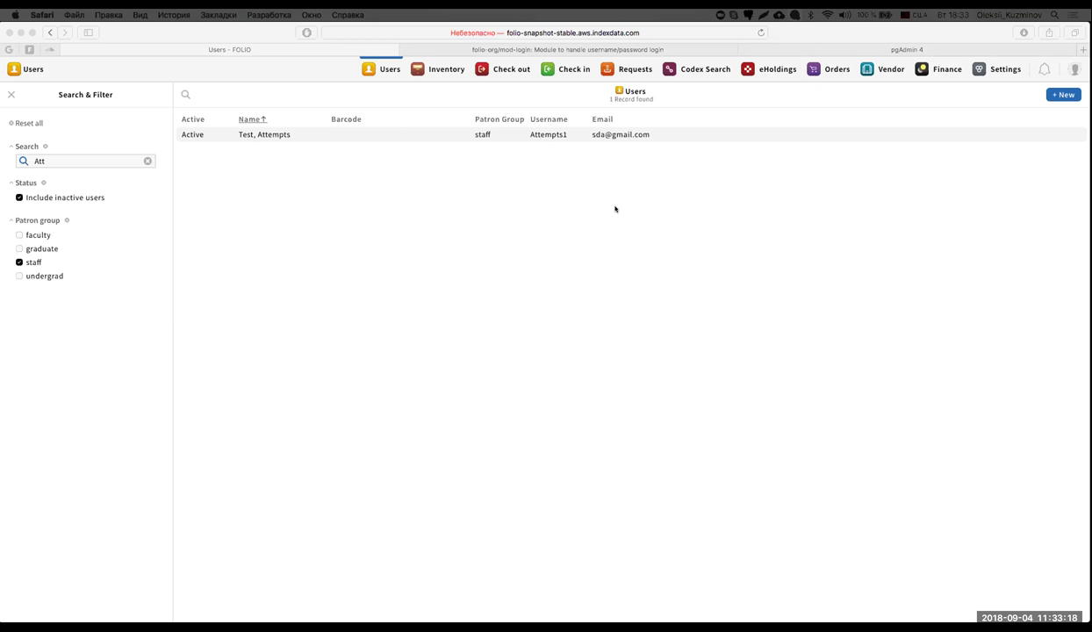
{"action": "left_click", "coordinate": [760, 221]}
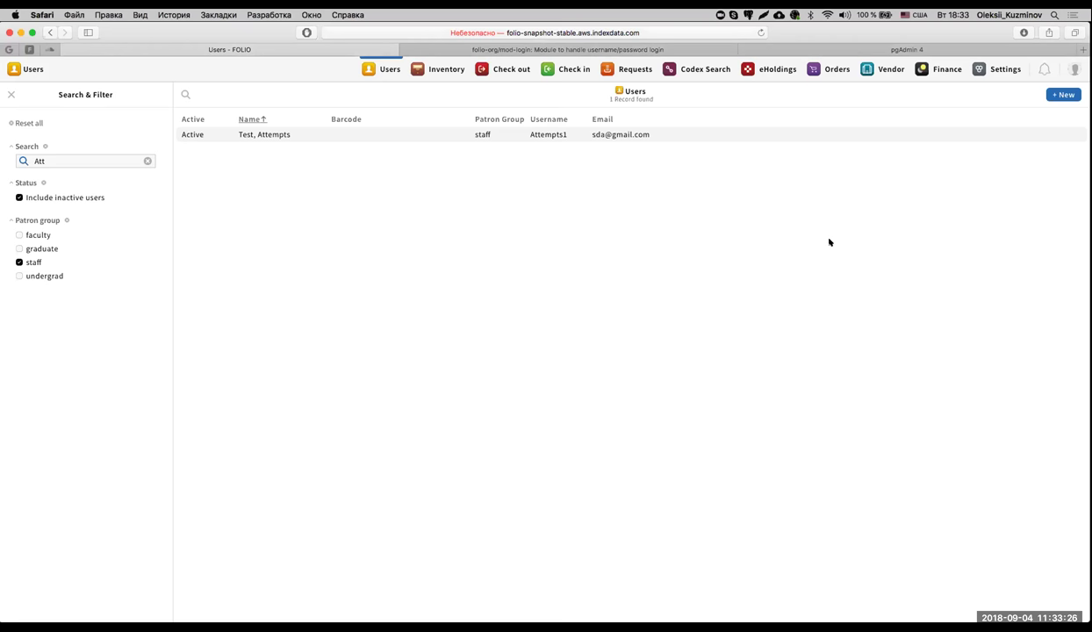
{"action": "scroll", "coordinate": [829, 242], "scroll_direction": "right", "scroll_amount": 5}
Log the admin out of FOLIO and log in as the test account with its saved credentials.
{"action": "left_click", "coordinate": [1075, 68]}
{"action": "left_click", "coordinate": [891, 154]}
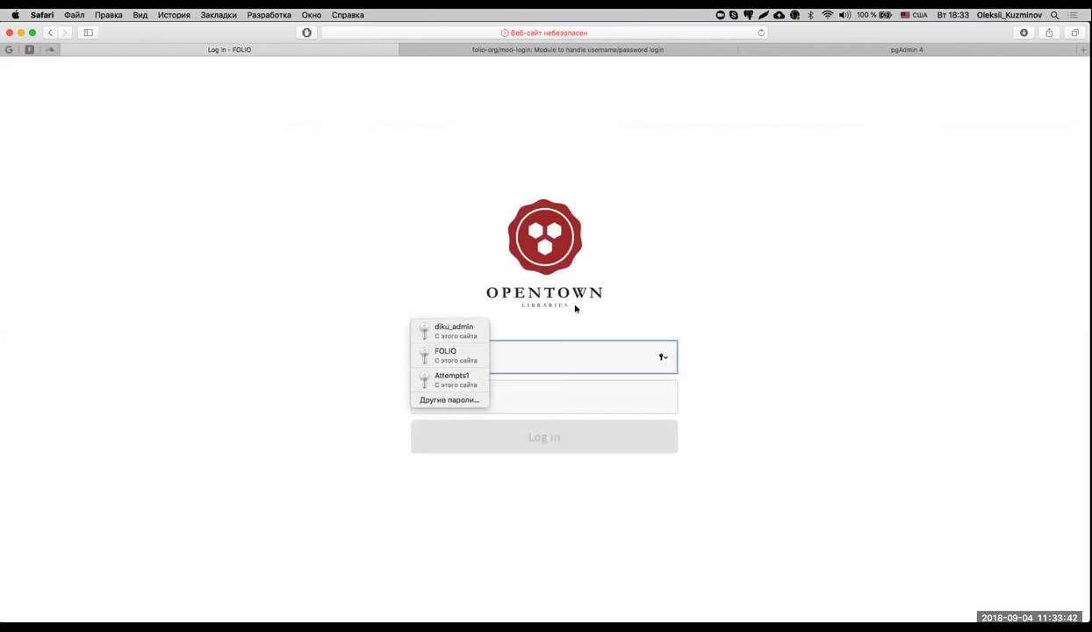
{"action": "left_click", "coordinate": [474, 379]}
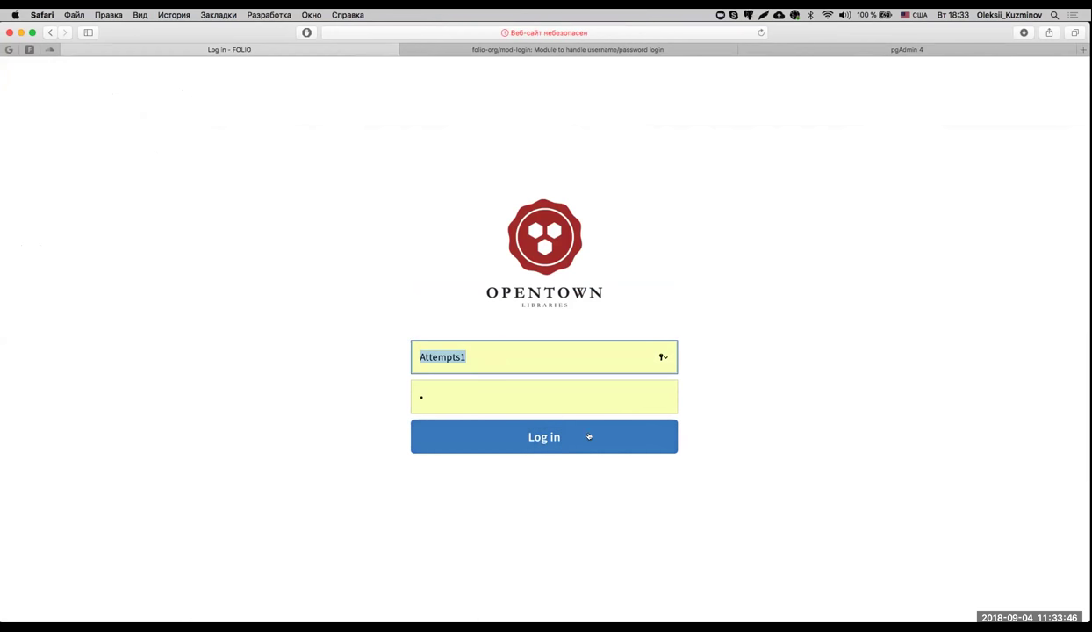
{"action": "left_click", "coordinate": [574, 437]}
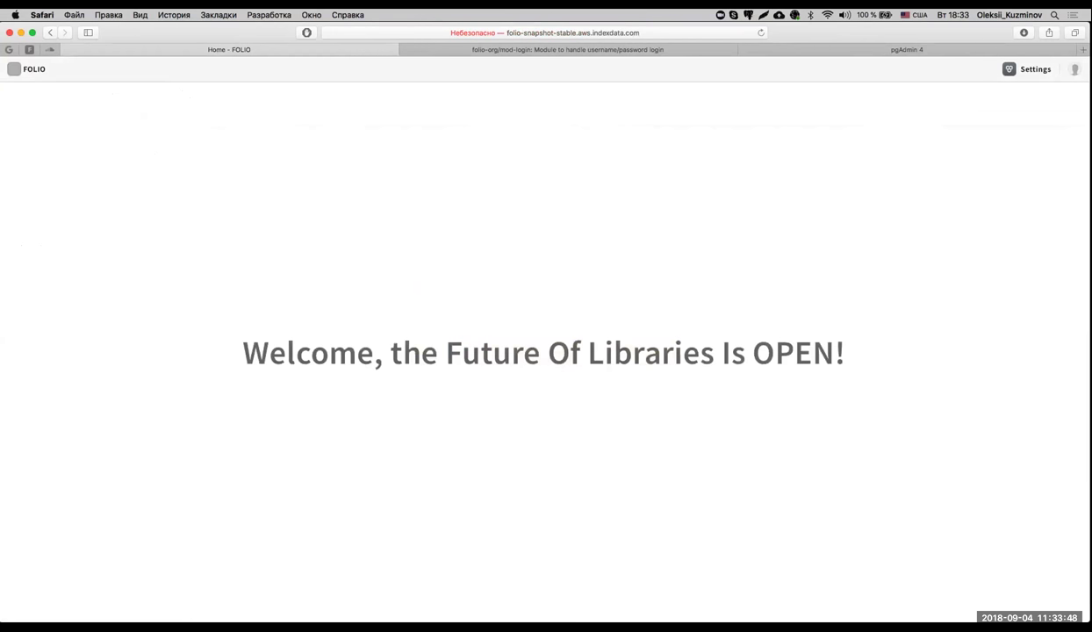
Log the test account out and refill the login form with its saved credentials.
{"action": "left_click", "coordinate": [1072, 68]}
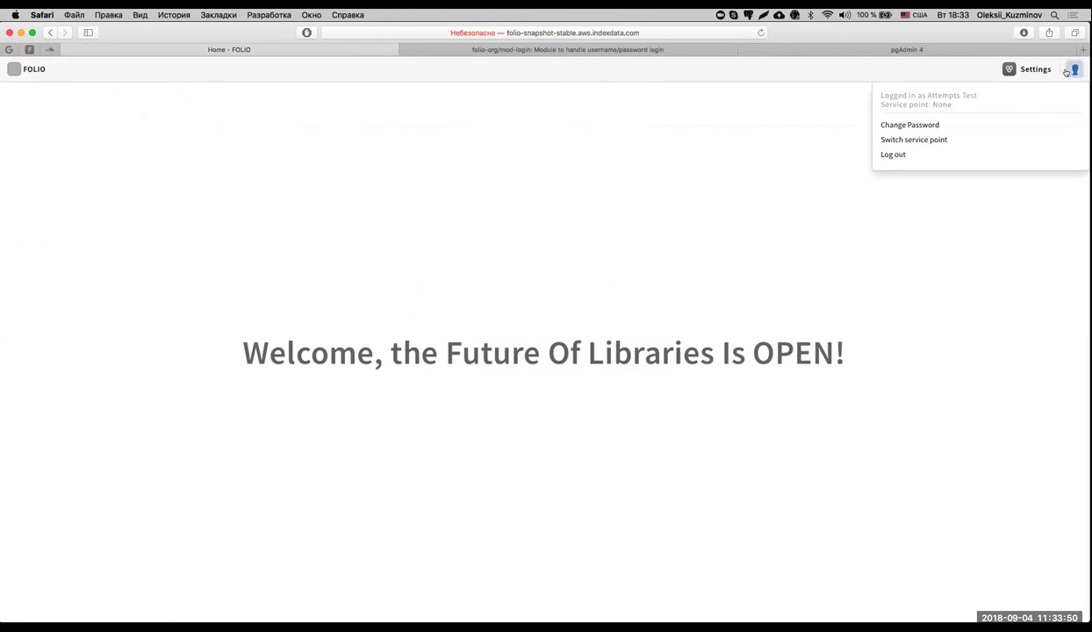
{"action": "left_click", "coordinate": [955, 154]}
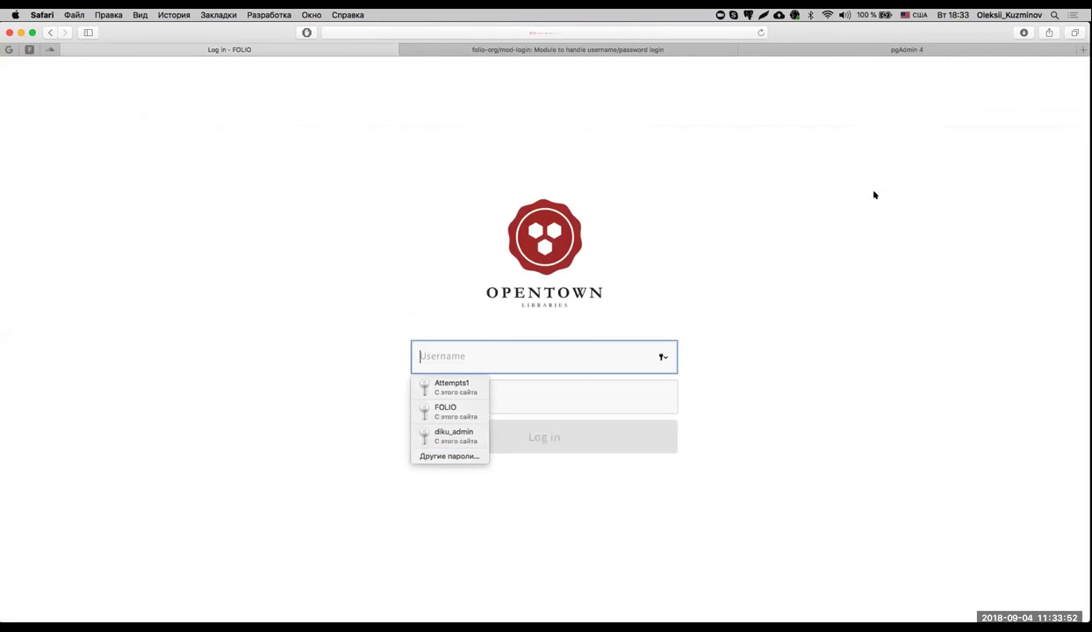
{"action": "left_click", "coordinate": [553, 384]}
{"action": "left_click", "coordinate": [520, 351]}
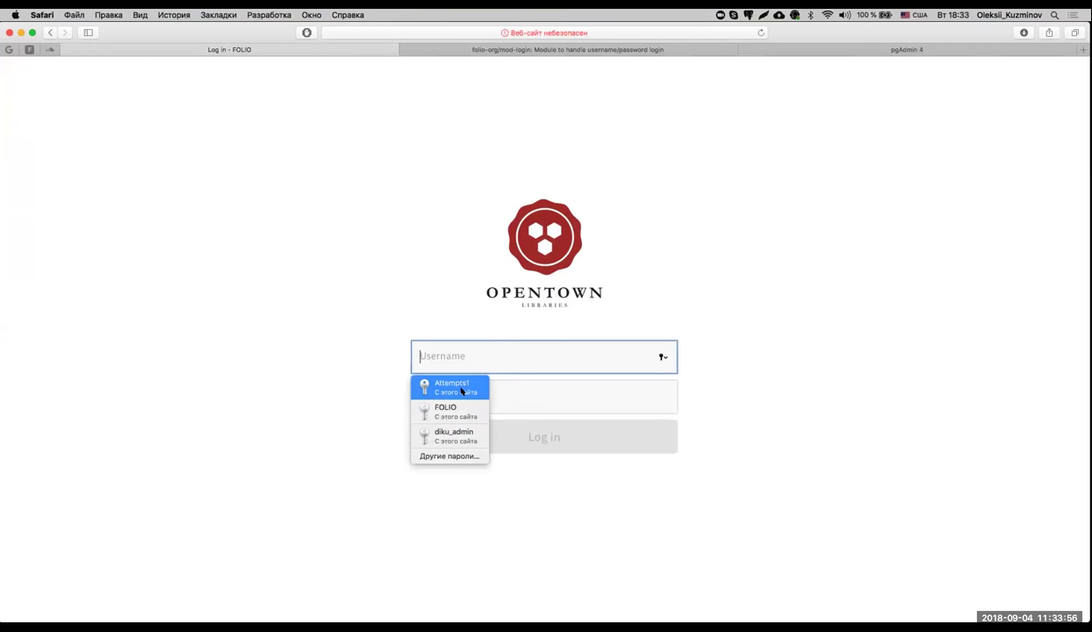
{"action": "left_click", "coordinate": [463, 388]}
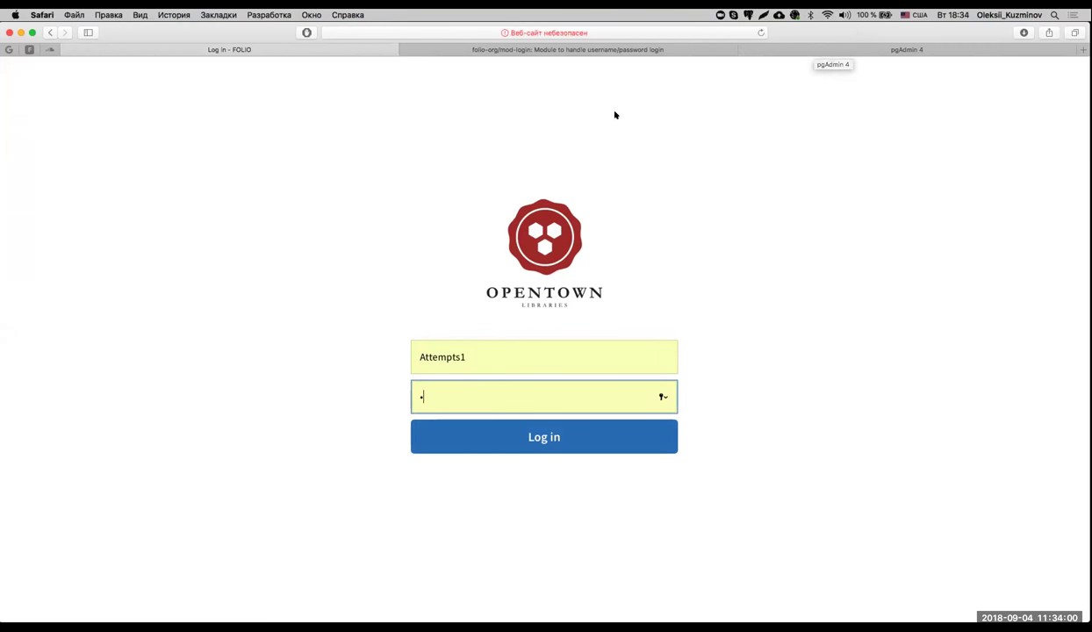
Highlight the default value of 5 failed login attempts in the mod-login GitHub README.
{"action": "left_click", "coordinate": [553, 50]}
{"action": "scroll", "coordinate": [594, 324], "scroll_direction": "down", "scroll_amount": 10}
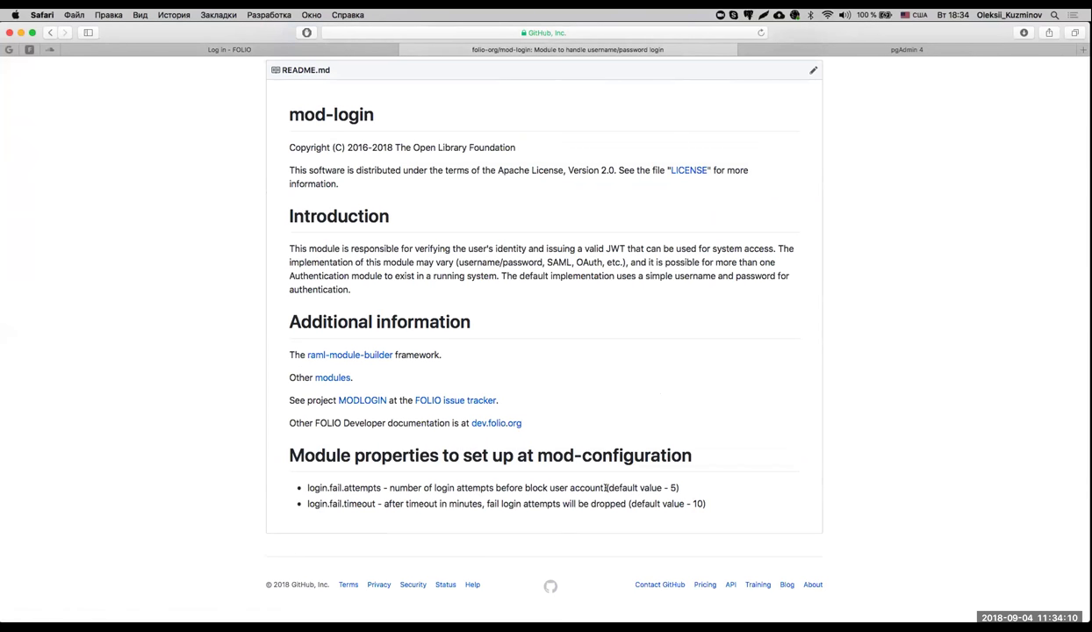
{"action": "left_click_drag", "start_coordinate": [608, 488], "coordinate": [672, 488]}
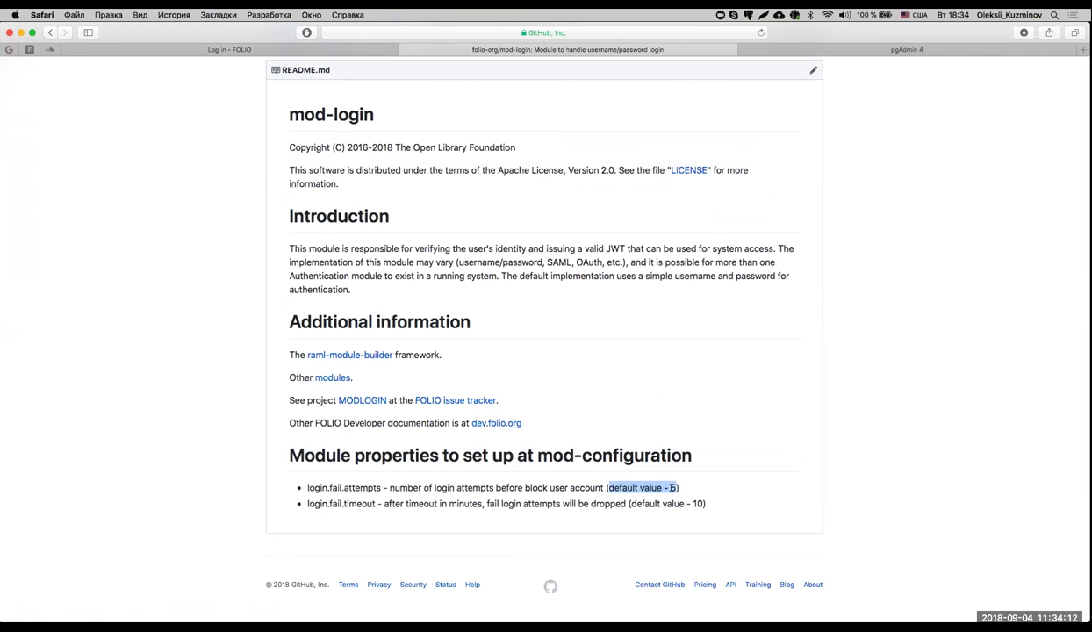
{"action": "left_click", "coordinate": [693, 490]}
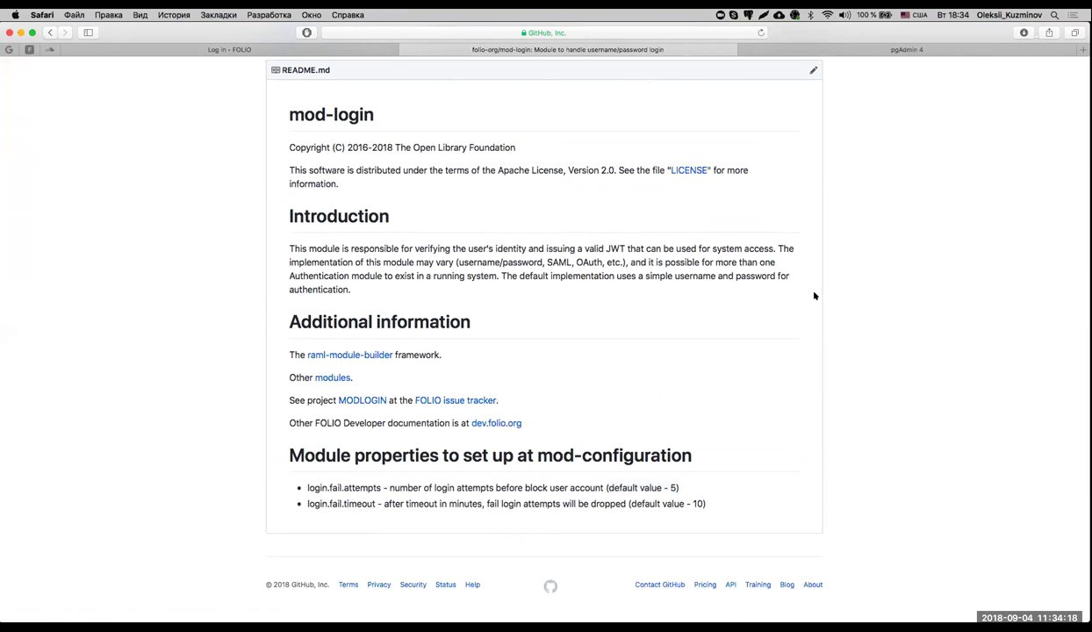
Return to the FOLIO login page and enter a one-character wrong password.
{"action": "scroll", "coordinate": [850, 178], "scroll_direction": "up", "scroll_amount": 2}
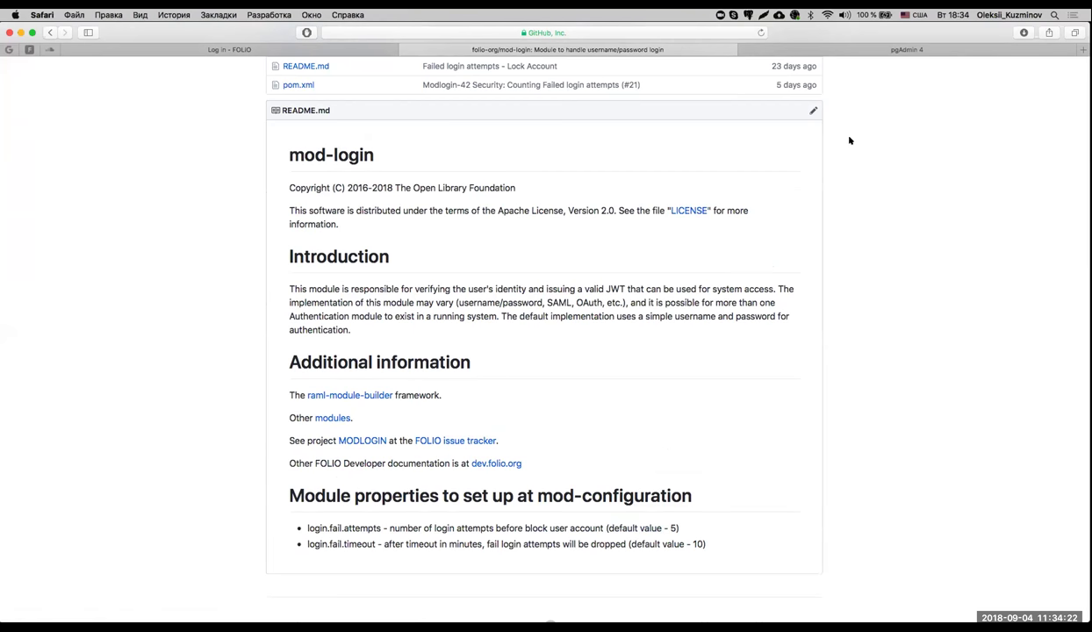
{"action": "scroll", "coordinate": [453, 61], "scroll_direction": "up", "scroll_amount": 2}
{"action": "left_click", "coordinate": [217, 49]}
{"action": "type", "text": "1"}
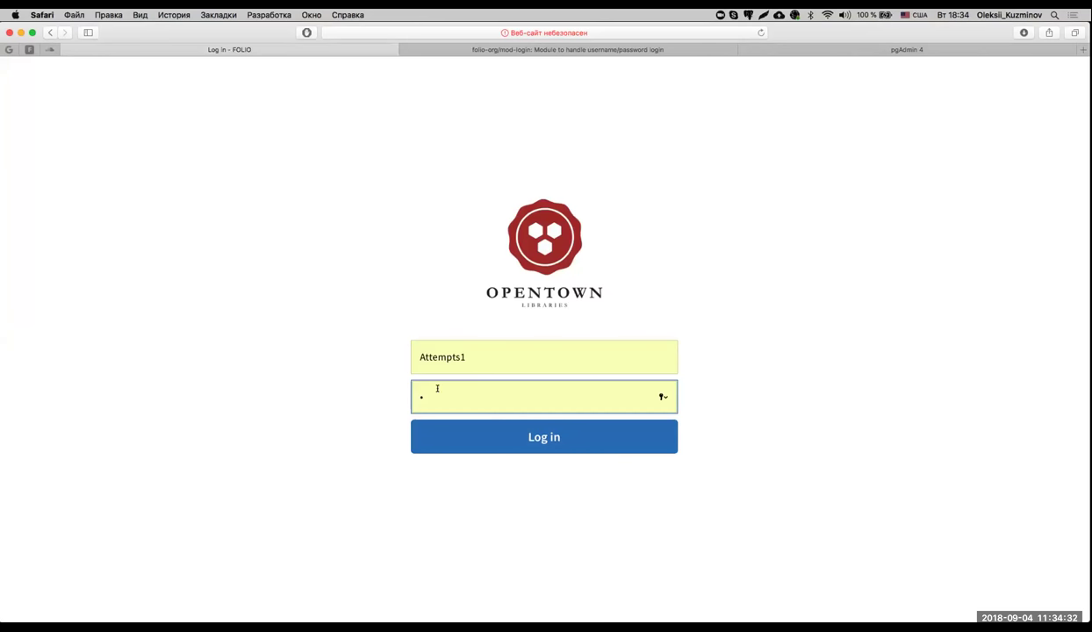
Submit repeated logins with one-character wrong passwords, each rejected with 'Error 400 Bad Request: Bad credentials'.
{"action": "left_click", "coordinate": [470, 422]}
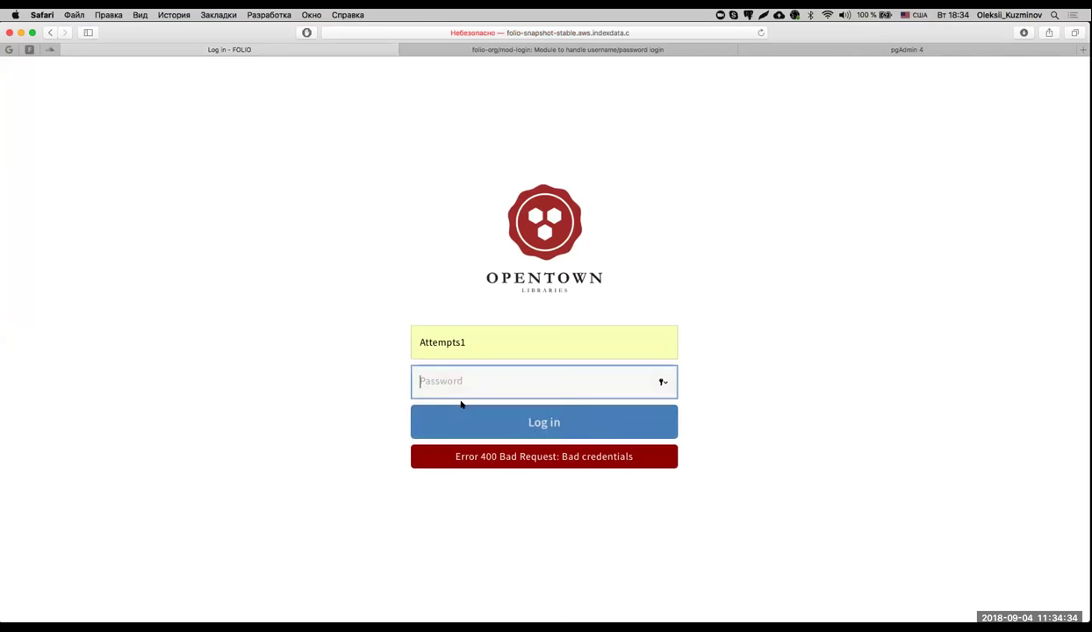
{"action": "type", "text": "a"}
{"action": "key", "text": "Return"}
{"action": "type", "text": "a"}
{"action": "key", "text": "Return"}
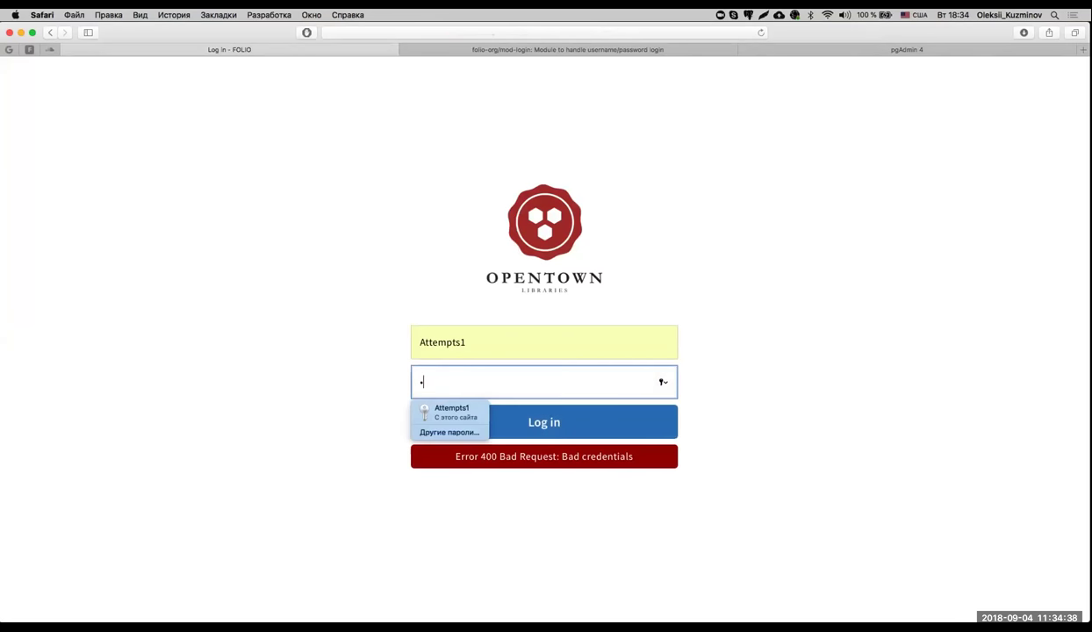
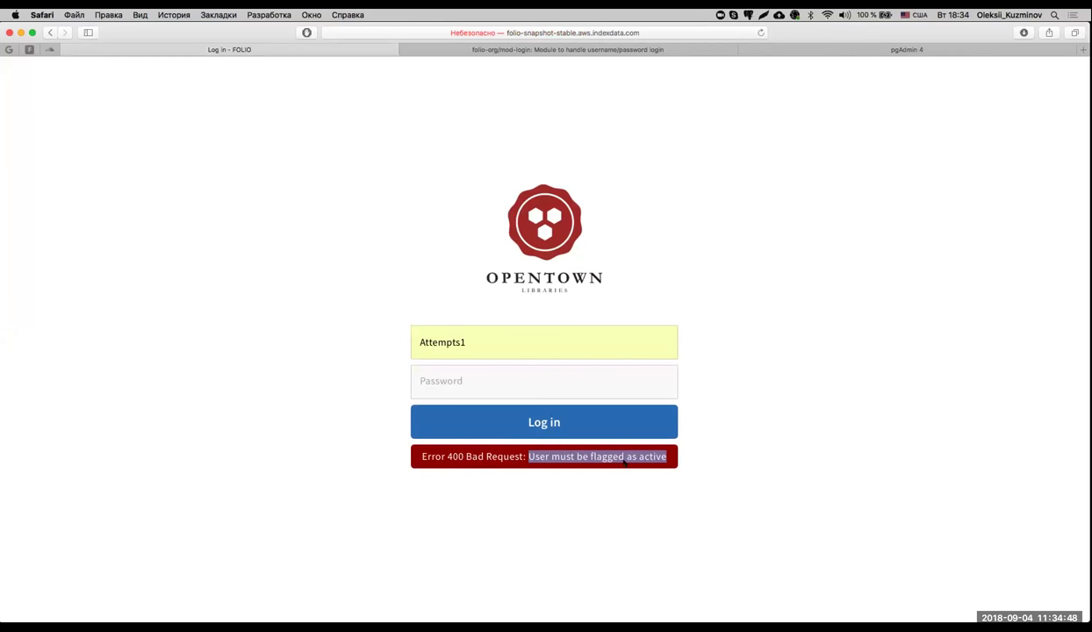
Highlight the inactive-user error message on the FOLIO login page.
{"action": "left_click", "coordinate": [615, 462]}
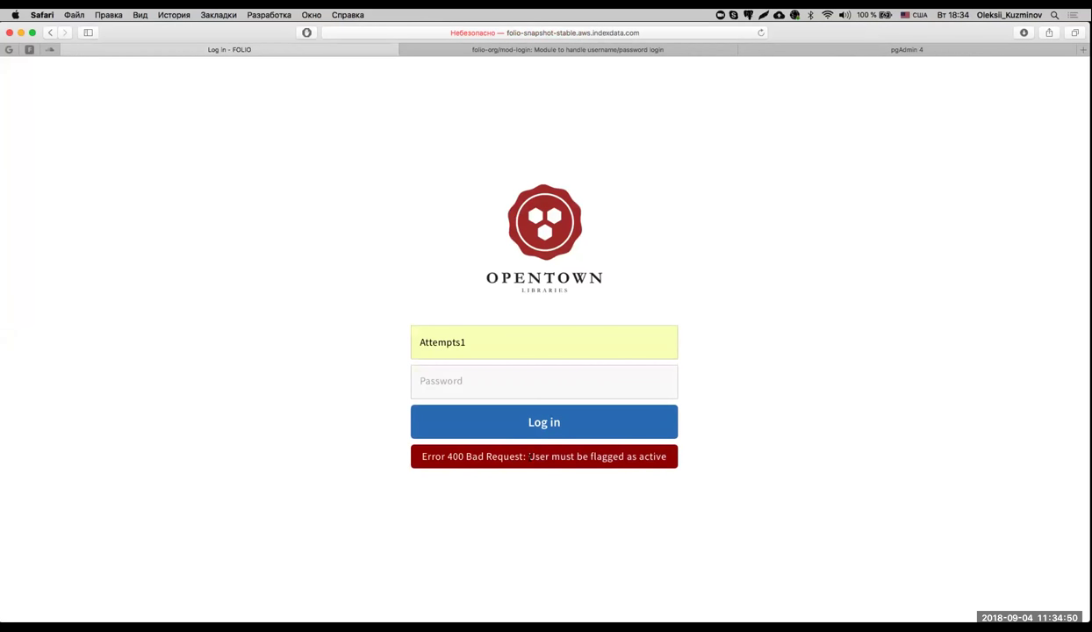
{"action": "left_click_drag", "start_coordinate": [529, 456], "coordinate": [664, 455]}
{"action": "left_click", "coordinate": [540, 472]}
Replace the username with the saved admin login from Safari's list and sign in.
{"action": "double_click", "coordinate": [528, 338]}
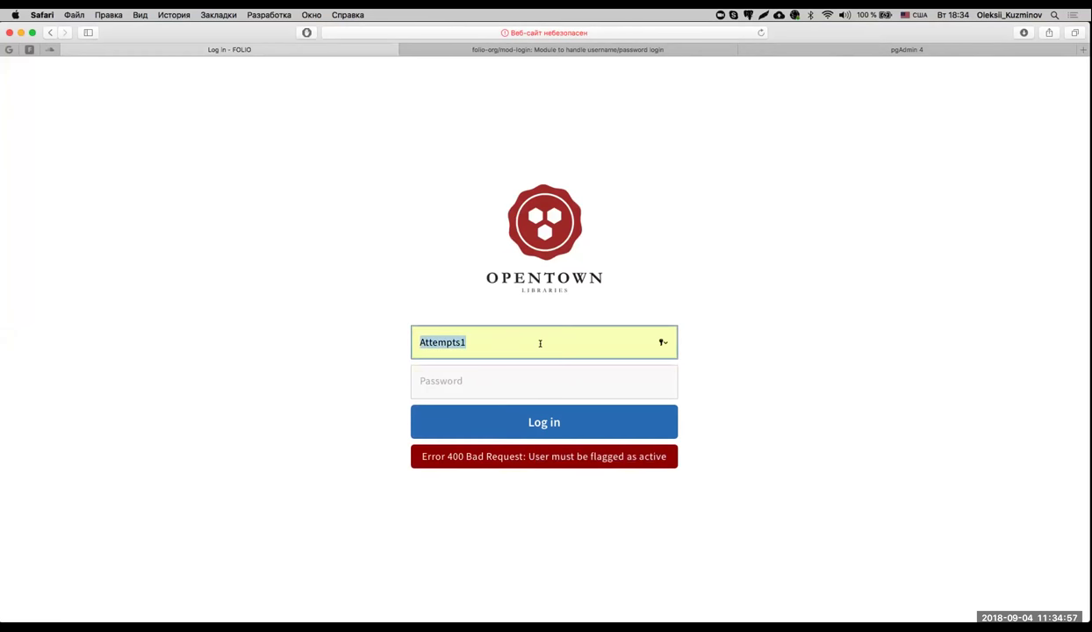
{"action": "left_click", "coordinate": [661, 342]}
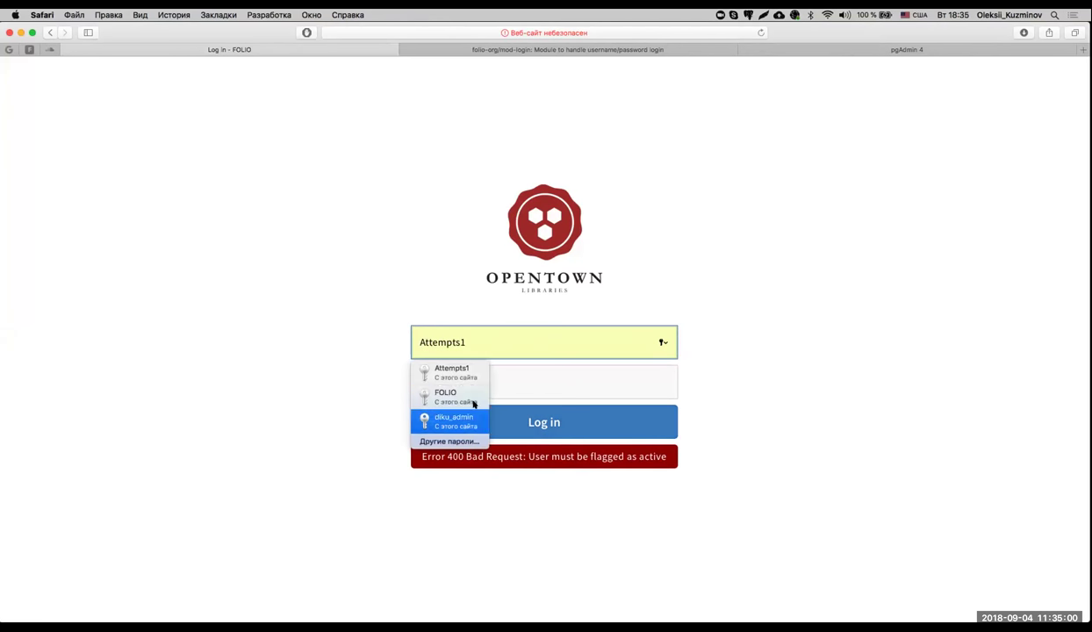
{"action": "left_click", "coordinate": [471, 418]}
{"action": "left_click", "coordinate": [505, 419]}
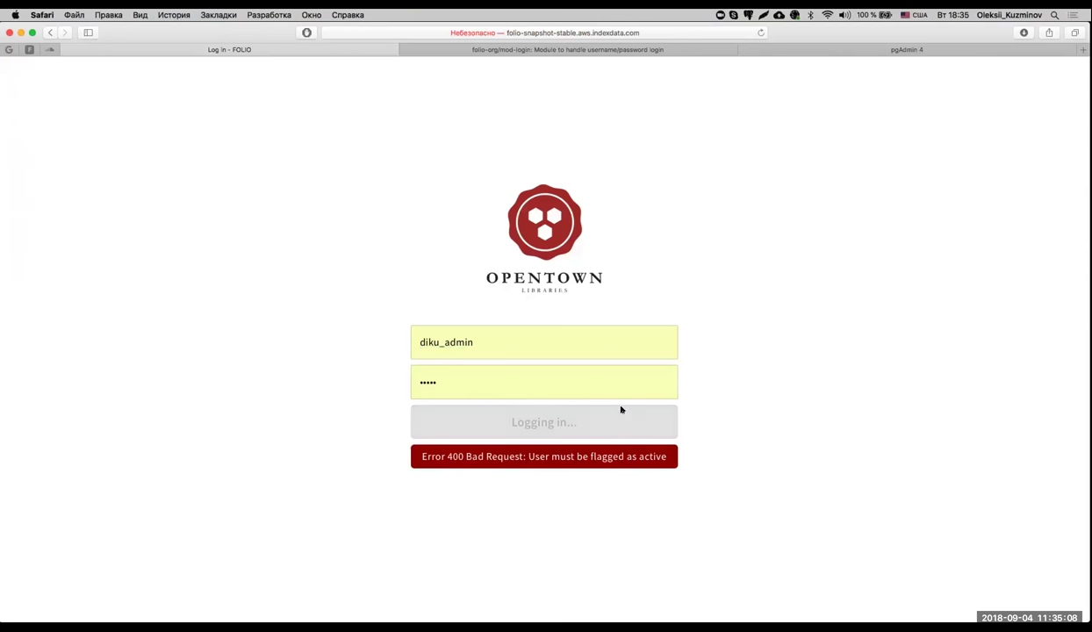
In Users, search 'Att' and open the test user's record, highlighting its inactive status.
{"action": "left_click", "coordinate": [383, 69]}
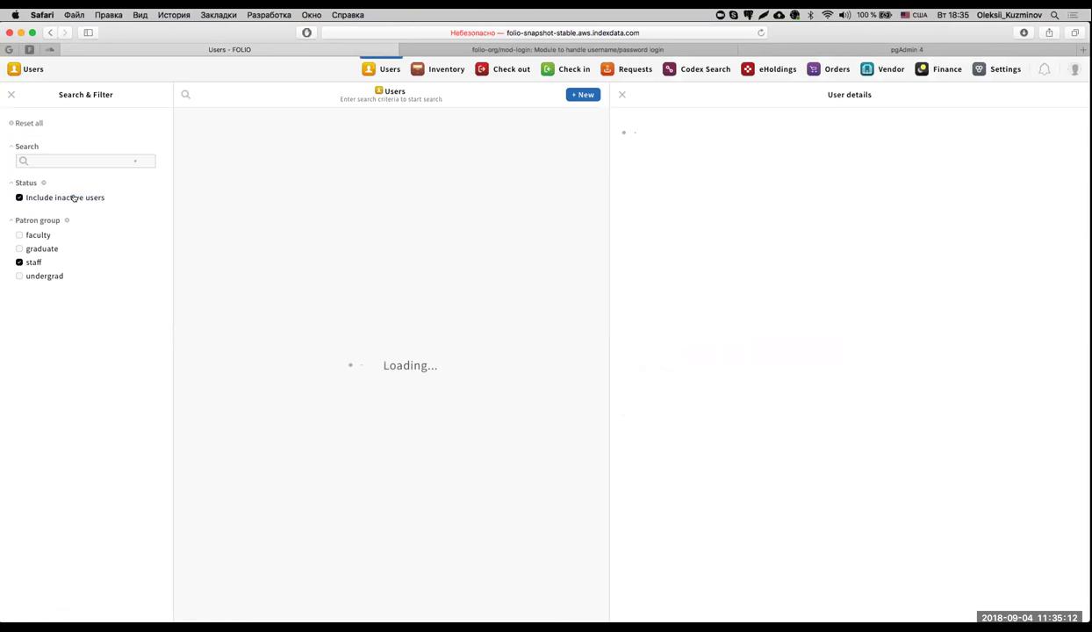
{"action": "left_click", "coordinate": [74, 160]}
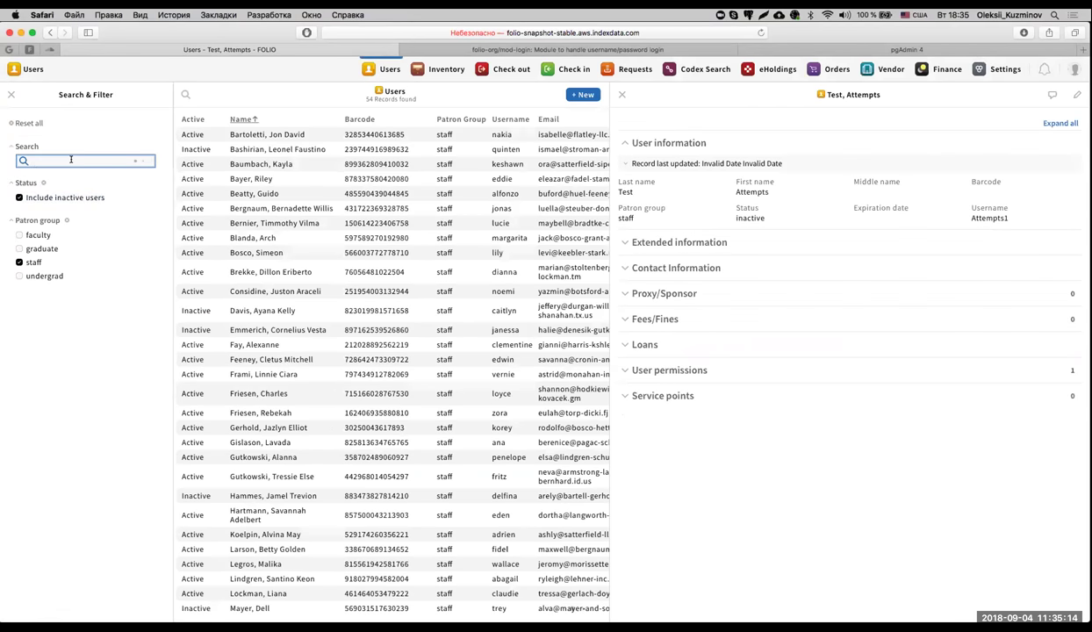
{"action": "type", "text": "Att"}
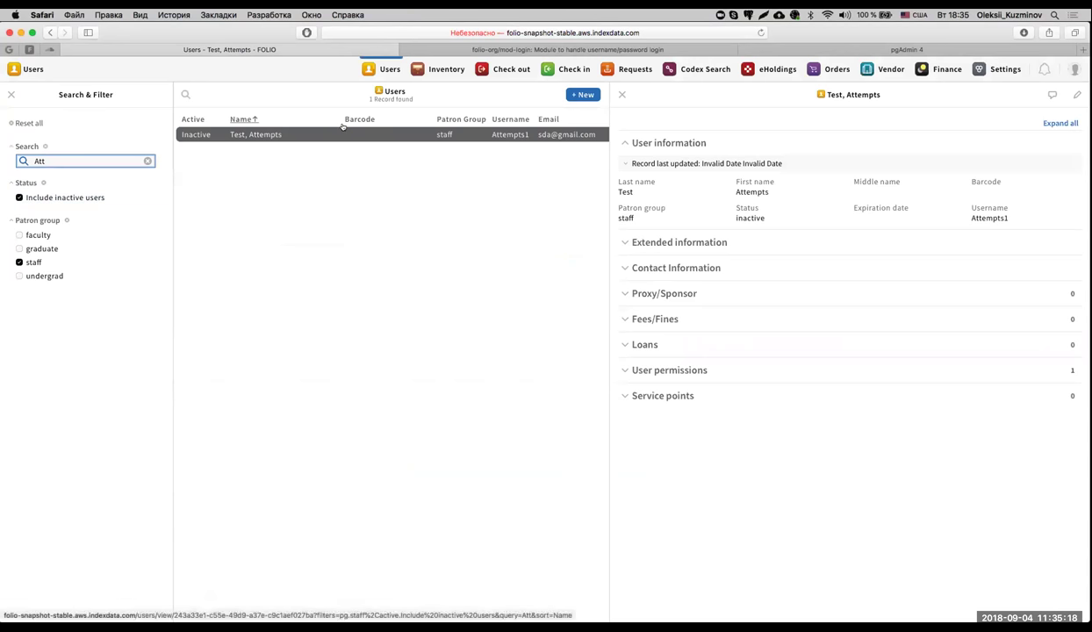
{"action": "left_click", "coordinate": [338, 133]}
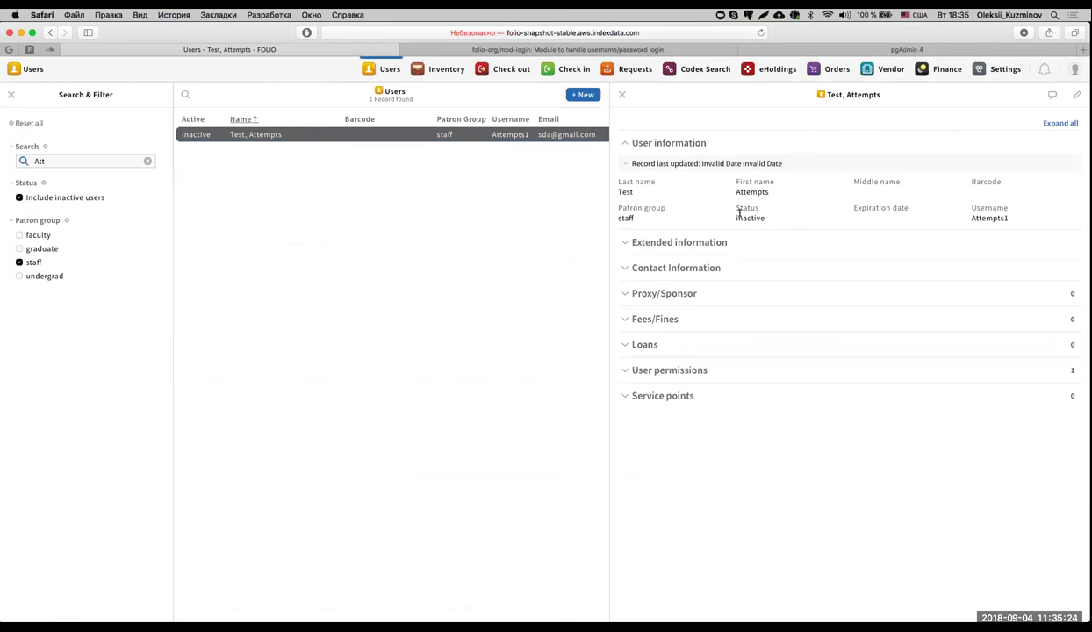
{"action": "left_click_drag", "start_coordinate": [733, 206], "coordinate": [775, 213]}
{"action": "left_click", "coordinate": [775, 213]}
Change the test user's status to Active, save the record, and log out.
{"action": "left_click", "coordinate": [1077, 94]}
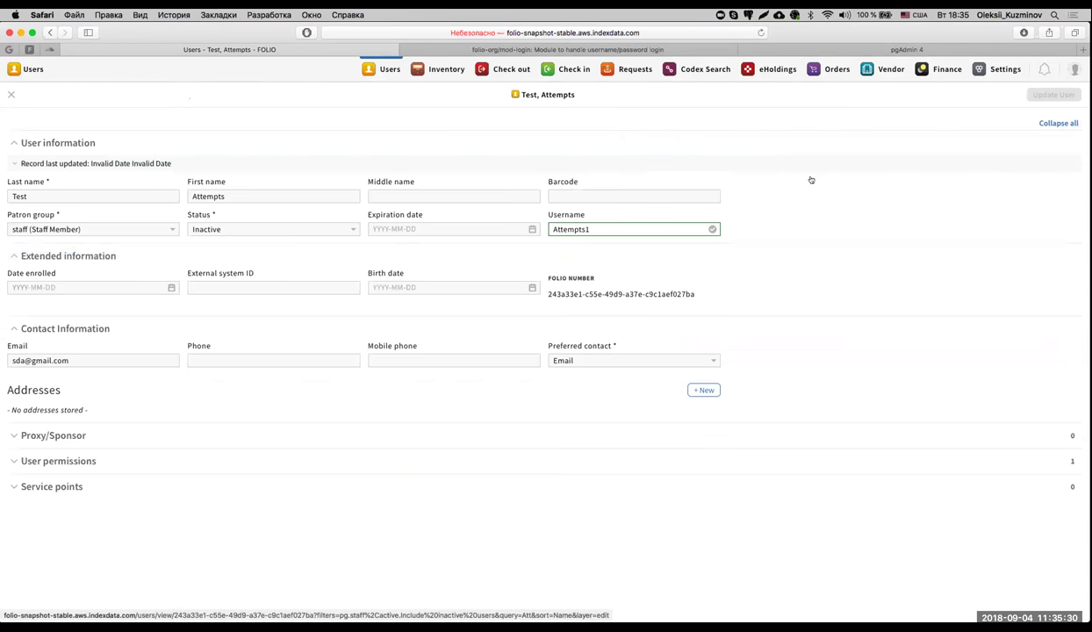
{"action": "left_click", "coordinate": [247, 228]}
{"action": "left_click", "coordinate": [245, 216]}
{"action": "left_click", "coordinate": [1053, 94]}
{"action": "left_click", "coordinate": [1074, 68]}
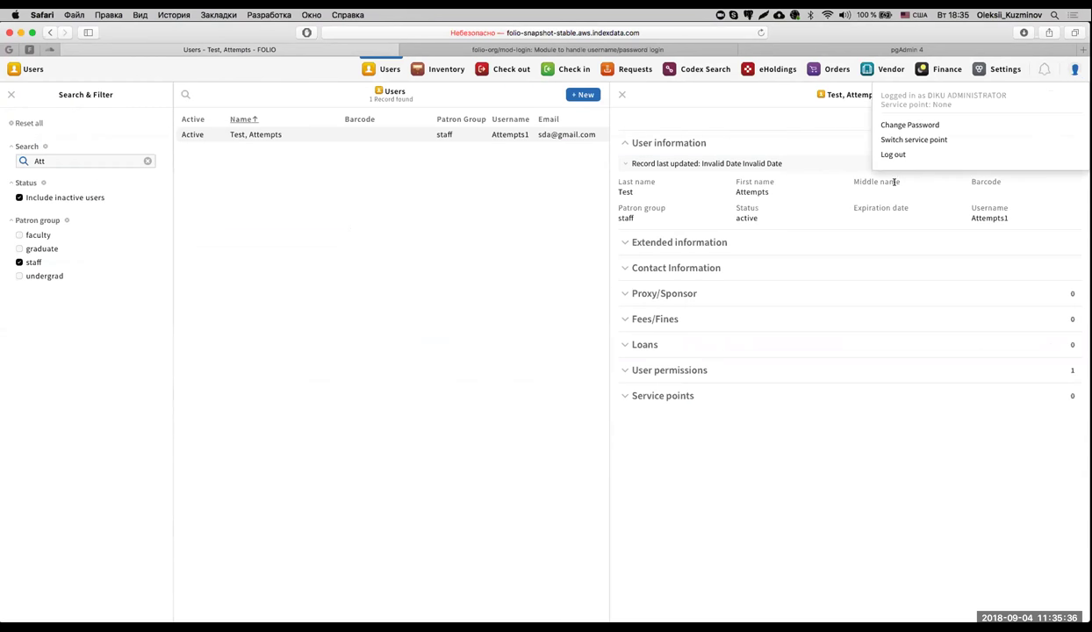
{"action": "left_click", "coordinate": [893, 155]}
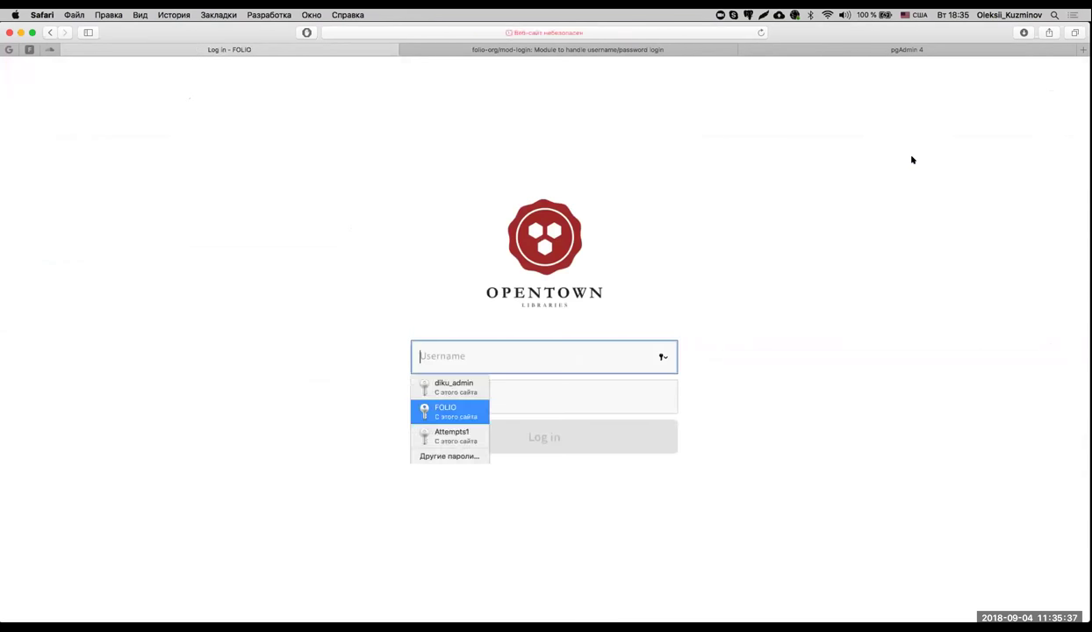
Sign in as the test user with the saved login, then log out.
{"action": "left_click", "coordinate": [470, 433]}
{"action": "left_click", "coordinate": [519, 448]}
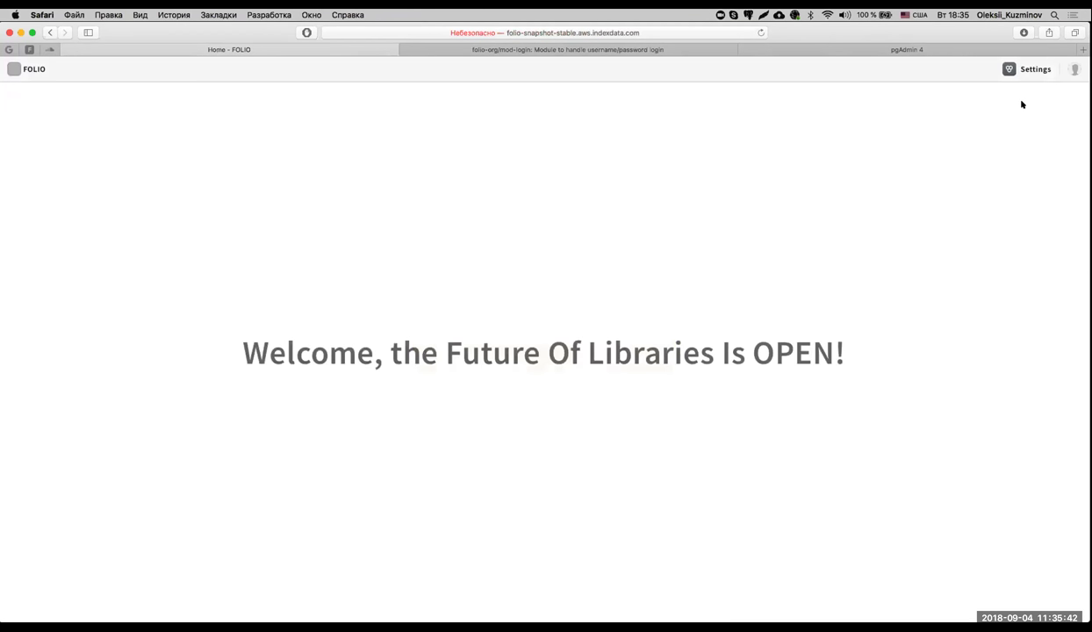
{"action": "left_click", "coordinate": [1072, 71]}
{"action": "left_click", "coordinate": [967, 154]}
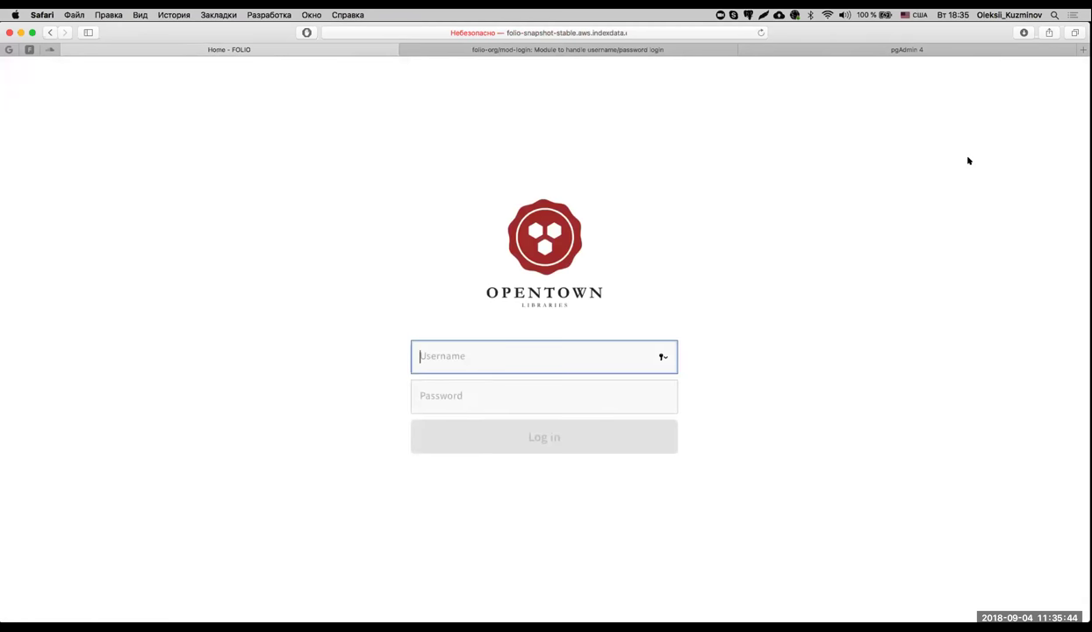
Retry the test user's login with the wrong password '1' to get Bad credentials.
{"action": "left_click", "coordinate": [451, 387]}
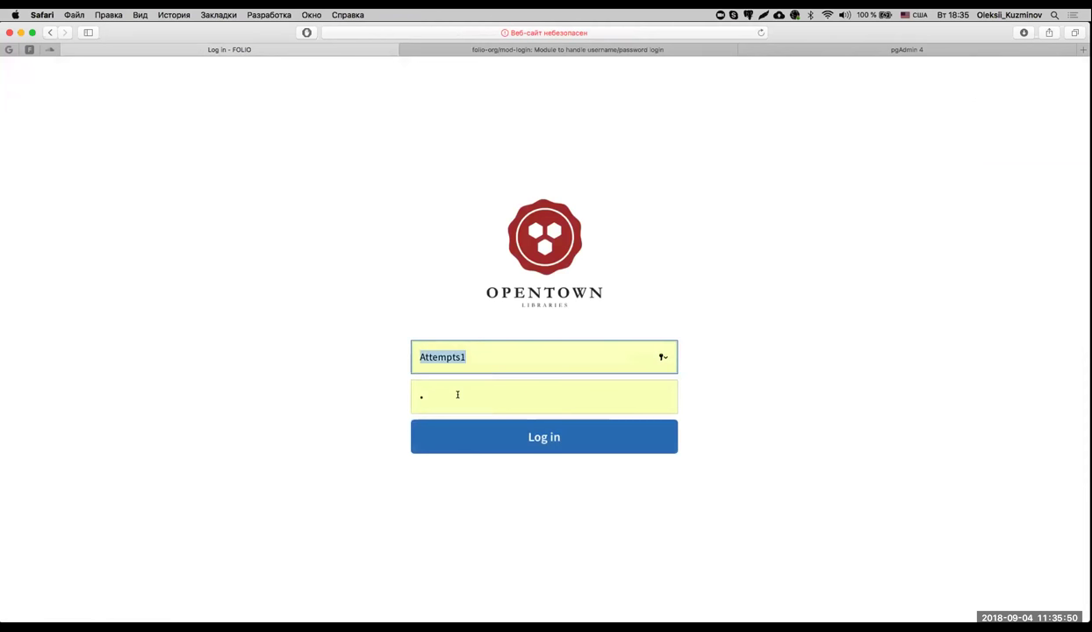
{"action": "left_click", "coordinate": [457, 395]}
{"action": "key", "text": "Return"}
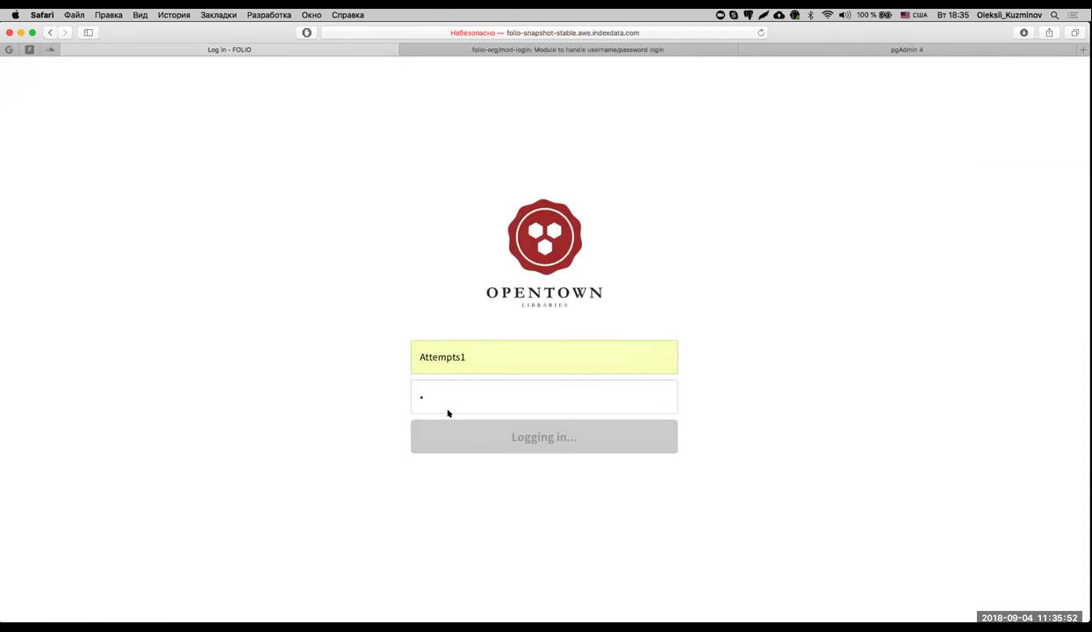
{"action": "left_click", "coordinate": [474, 395]}
{"action": "type", "text": "1"}
{"action": "key", "text": "Return"}
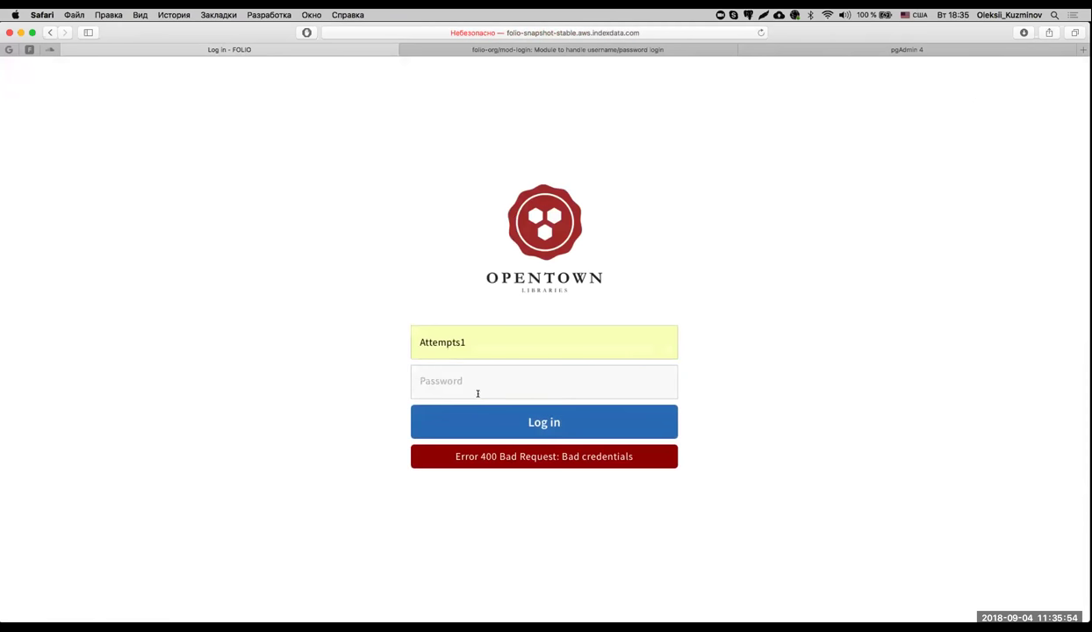
Sign in again with the test user's saved password, then log out.
{"action": "left_click", "coordinate": [524, 381]}
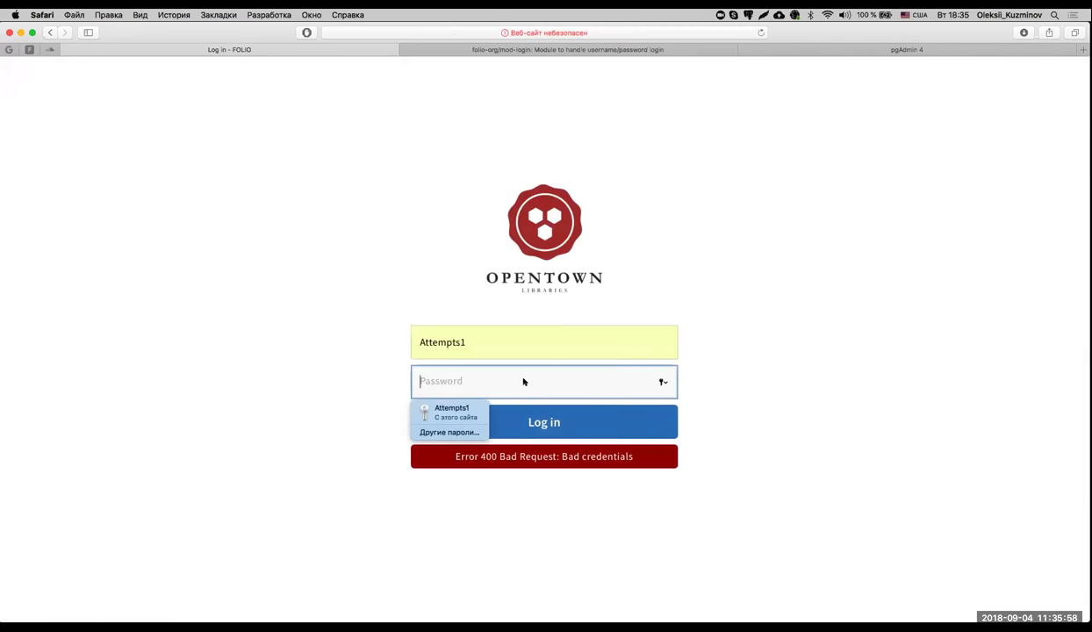
{"action": "left_click", "coordinate": [449, 412]}
{"action": "left_click", "coordinate": [505, 426]}
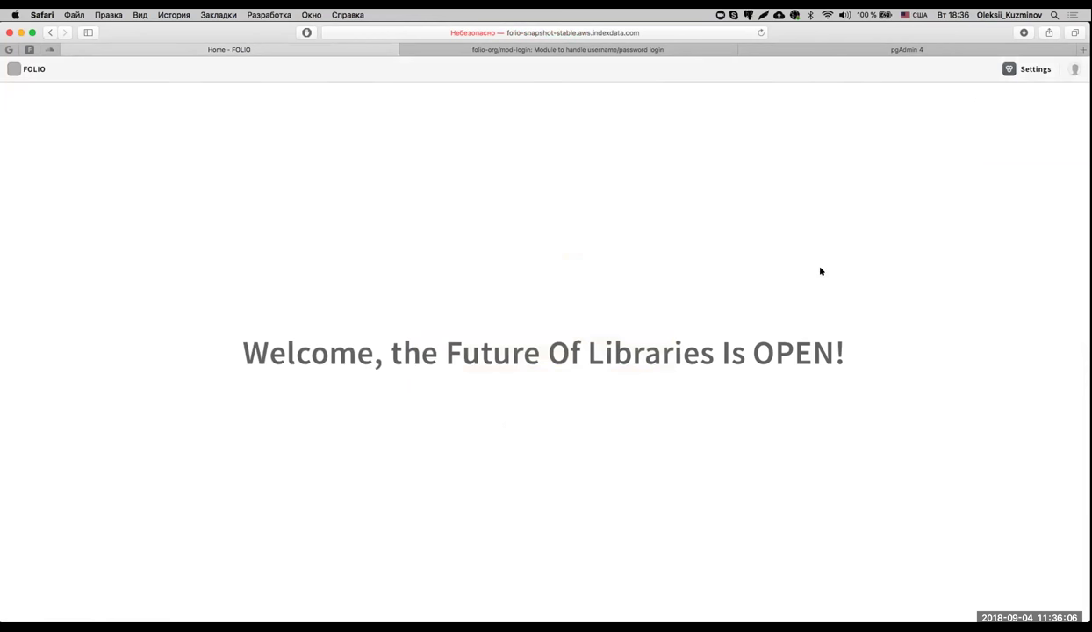
{"action": "left_click", "coordinate": [1072, 72]}
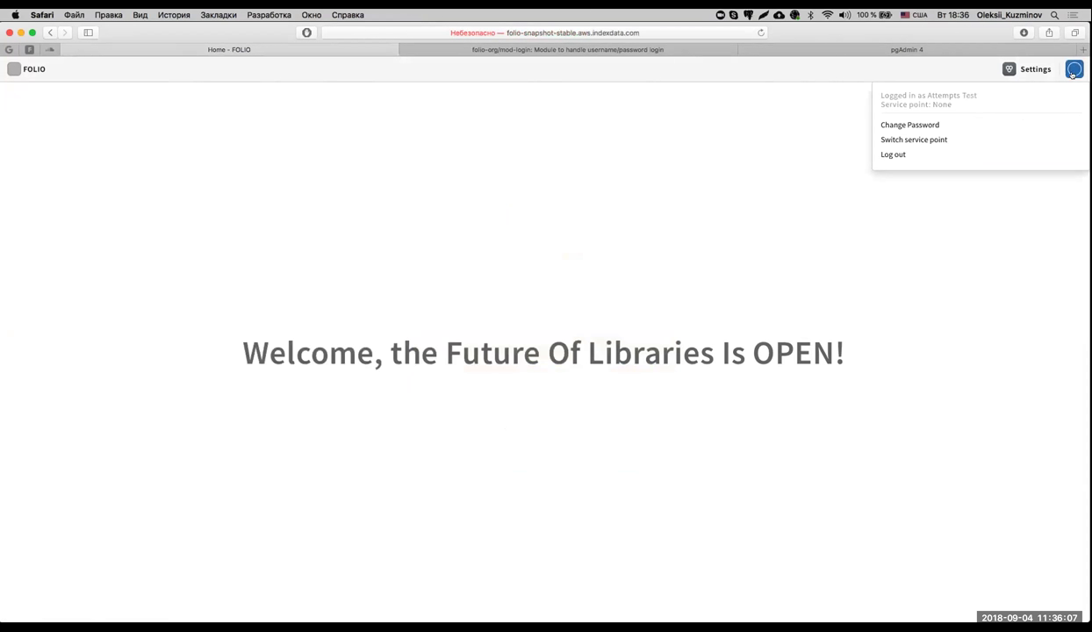
{"action": "left_click", "coordinate": [952, 155]}
Autofill the test login, replace the password with 'a', then switch to Postman.
{"action": "left_click", "coordinate": [461, 386]}
{"action": "left_click_drag", "start_coordinate": [458, 404], "coordinate": [394, 398]}
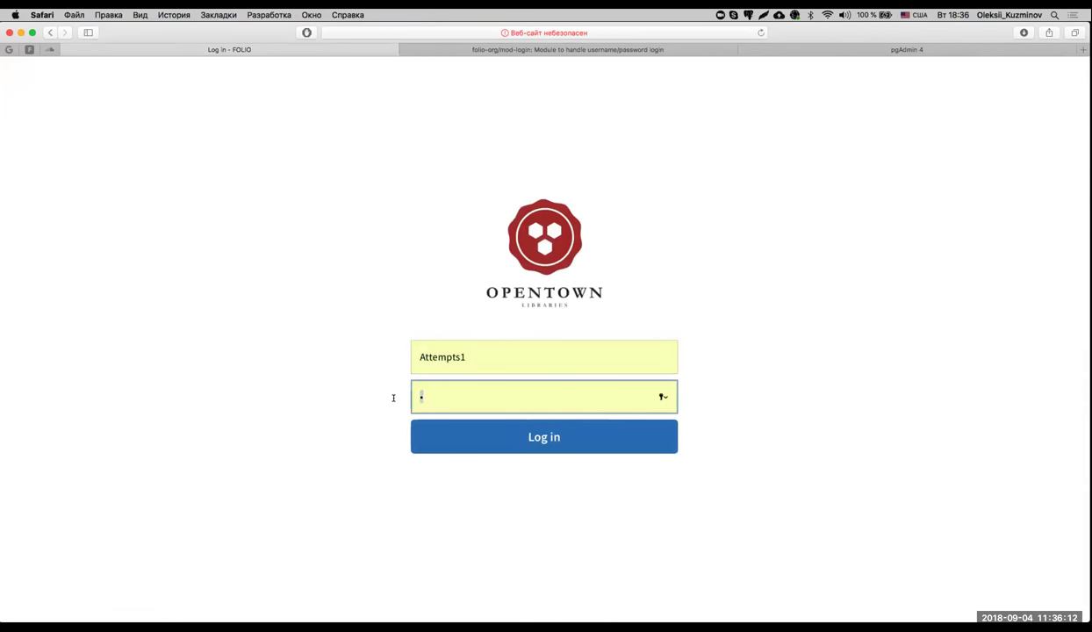
{"action": "type", "text": "a"}
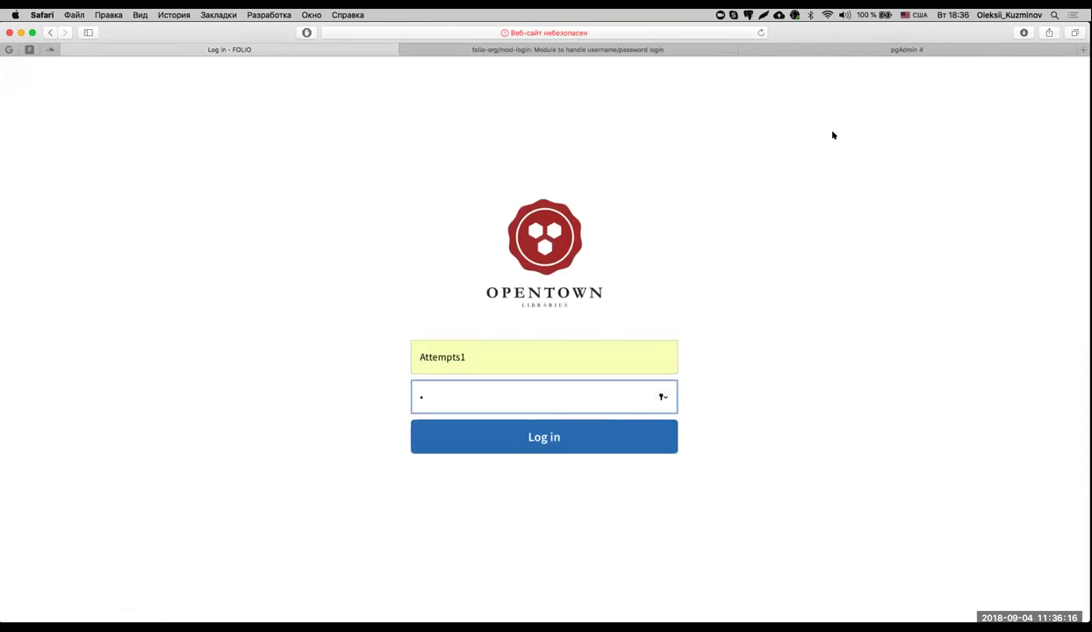
{"action": "key", "text": "ctrl+Right"}
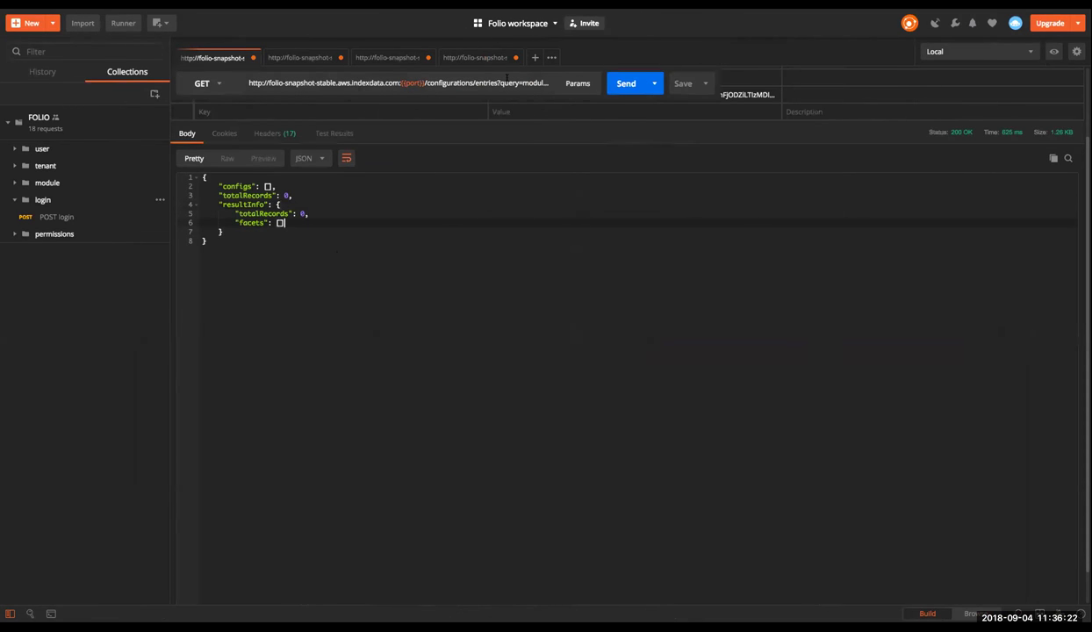
Change the login.fail.attempts value from 5 to 2 and send the configurations/entries POST.
{"action": "left_click", "coordinate": [460, 57]}
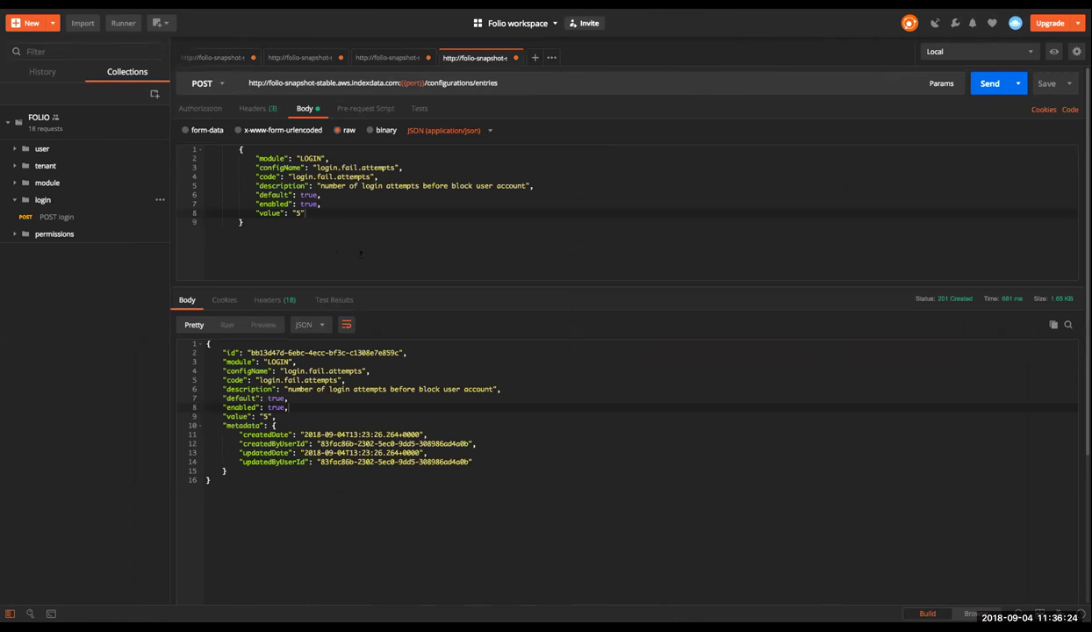
{"action": "double_click", "coordinate": [297, 214]}
{"action": "type", "text": "2"}
{"action": "left_click", "coordinate": [987, 85]}
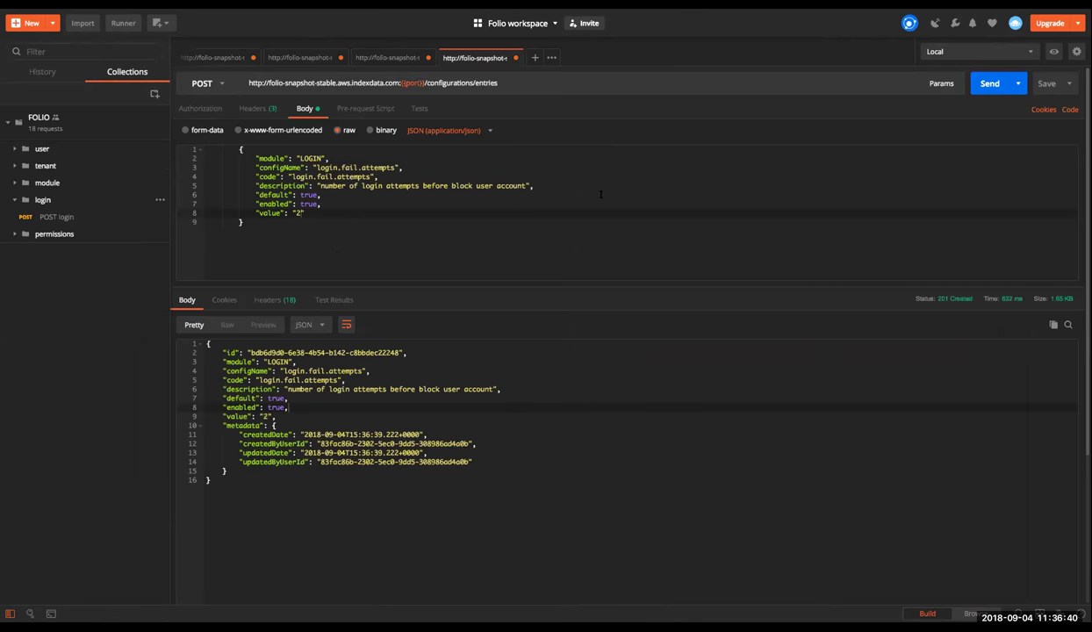
Return to the desktop showing FOLIO's login page in Safari.
{"action": "key", "text": "ctrl+Left"}
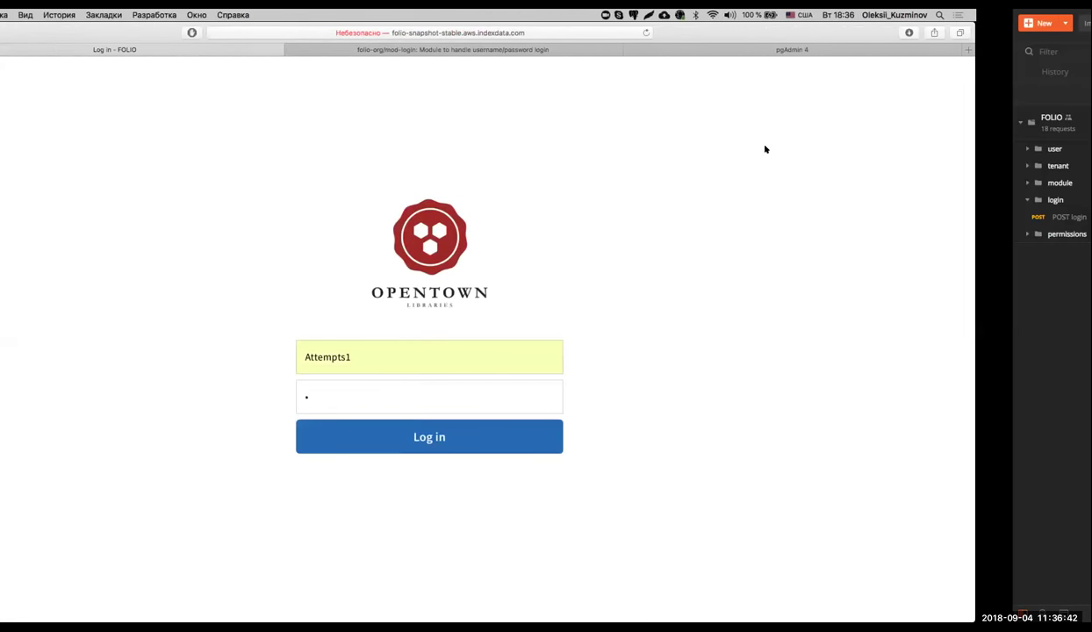
{"action": "key", "text": "ctrl+Right"}
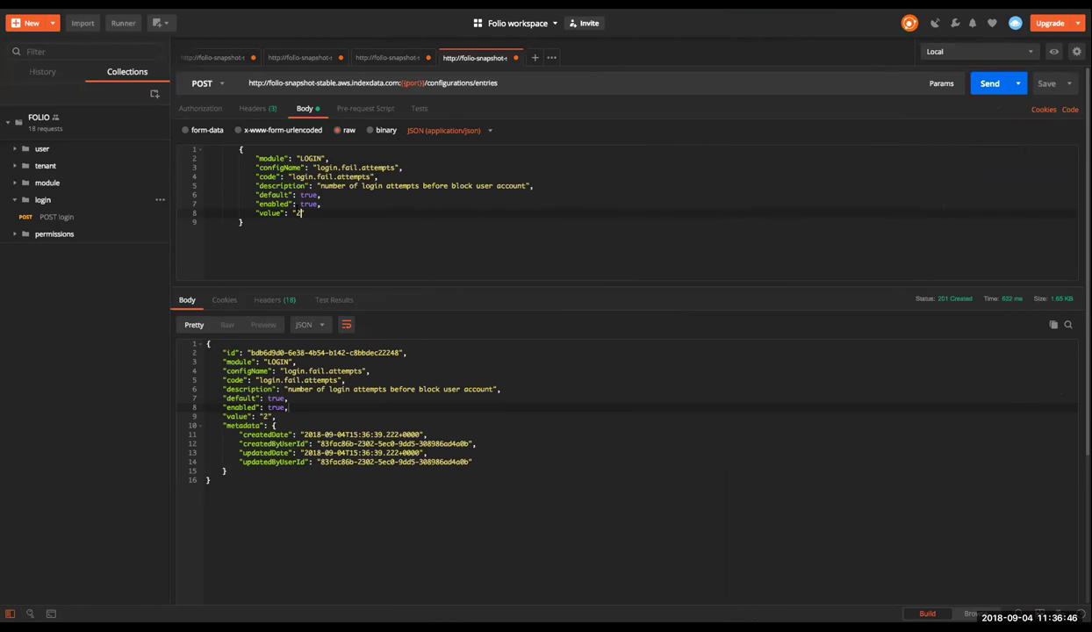
{"action": "key", "text": "ctrl+Left"}
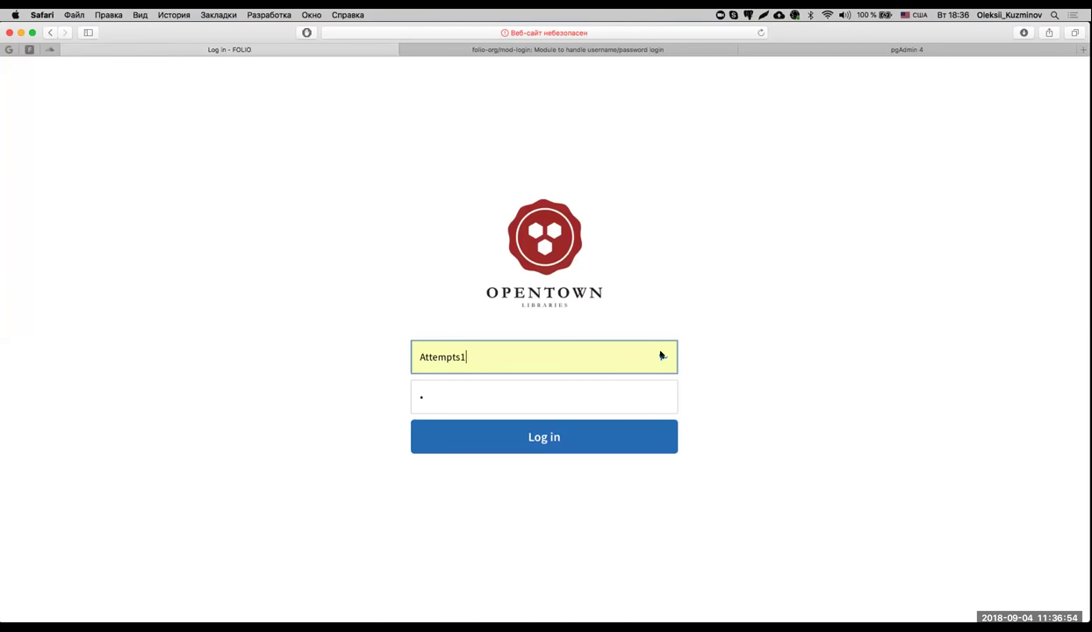
Sign in with the saved test account credentials, then log out of FOLIO.
{"action": "left_click", "coordinate": [662, 355]}
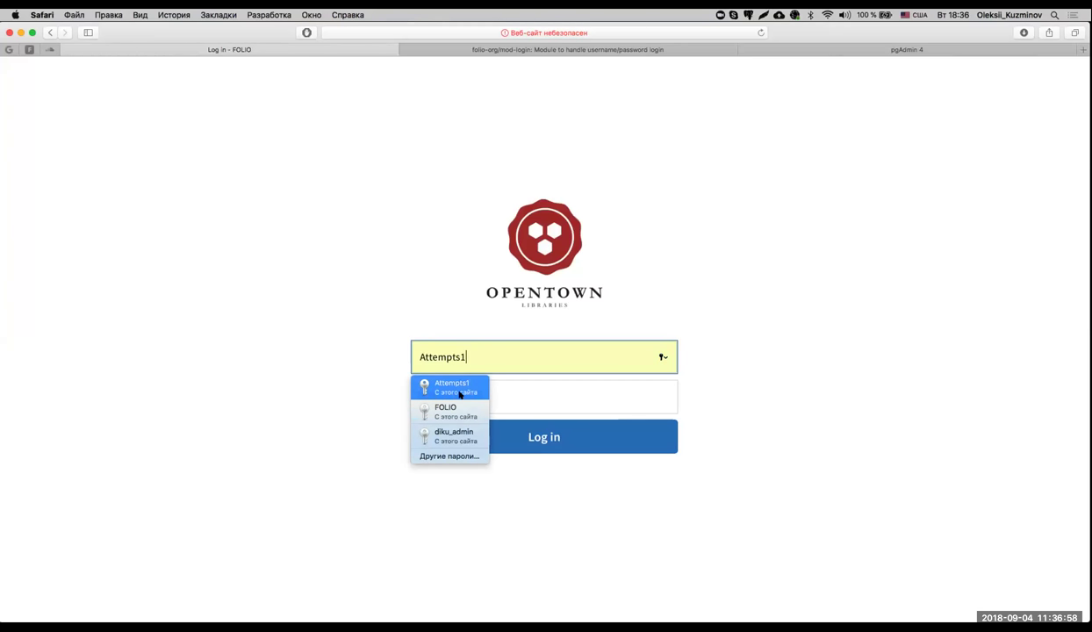
{"action": "left_click", "coordinate": [456, 387]}
{"action": "left_click", "coordinate": [525, 436]}
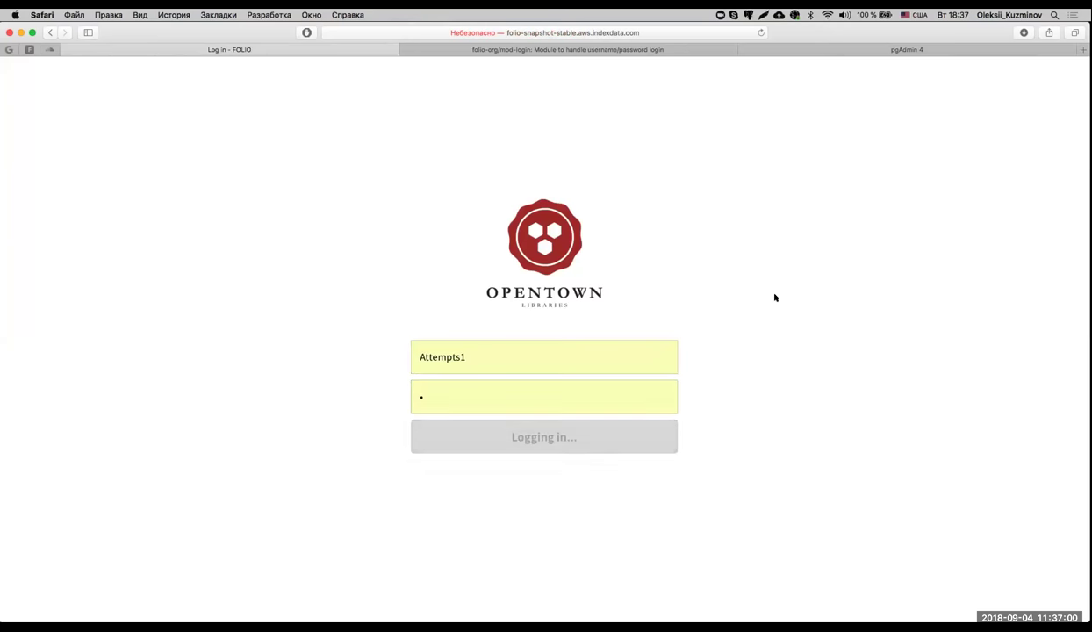
{"action": "left_click", "coordinate": [1075, 68]}
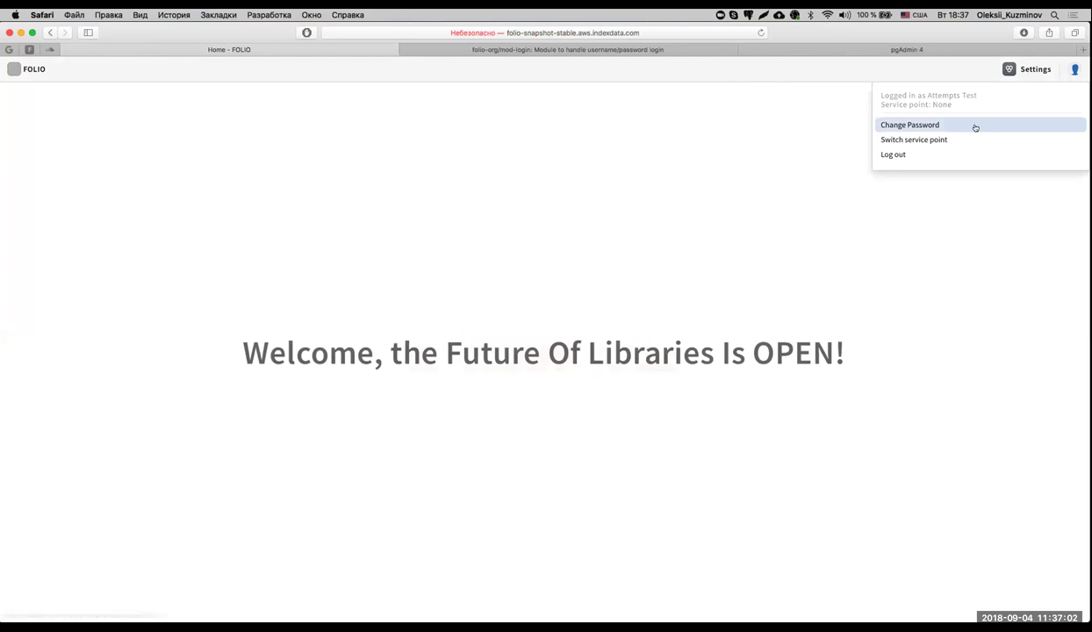
{"action": "left_click", "coordinate": [956, 154]}
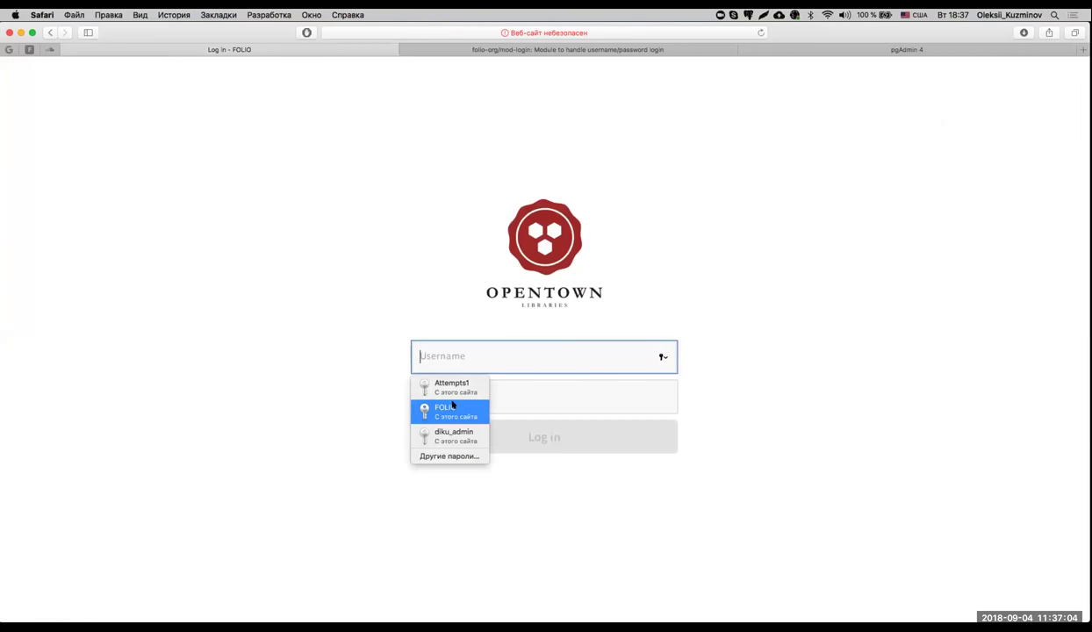
Submit the test account login three times with the wrong password '1'.
{"action": "left_click", "coordinate": [453, 386]}
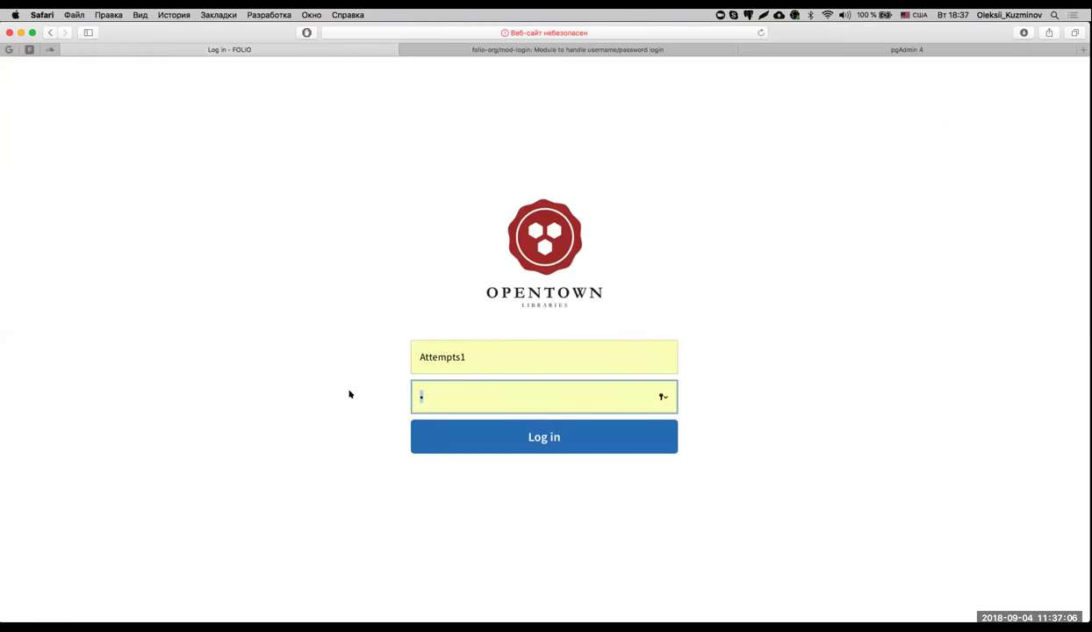
{"action": "type", "text": "1"}
{"action": "key", "text": "Return"}
{"action": "left_click", "coordinate": [476, 380]}
{"action": "type", "text": "1"}
{"action": "key", "text": "Return"}
{"action": "left_click", "coordinate": [488, 380]}
{"action": "type", "text": "1"}
{"action": "left_click", "coordinate": [588, 427]}
Highlight the 'User must be flagged as active' error, then move focus off the browser.
{"action": "left_click_drag", "start_coordinate": [518, 454], "coordinate": [715, 461]}
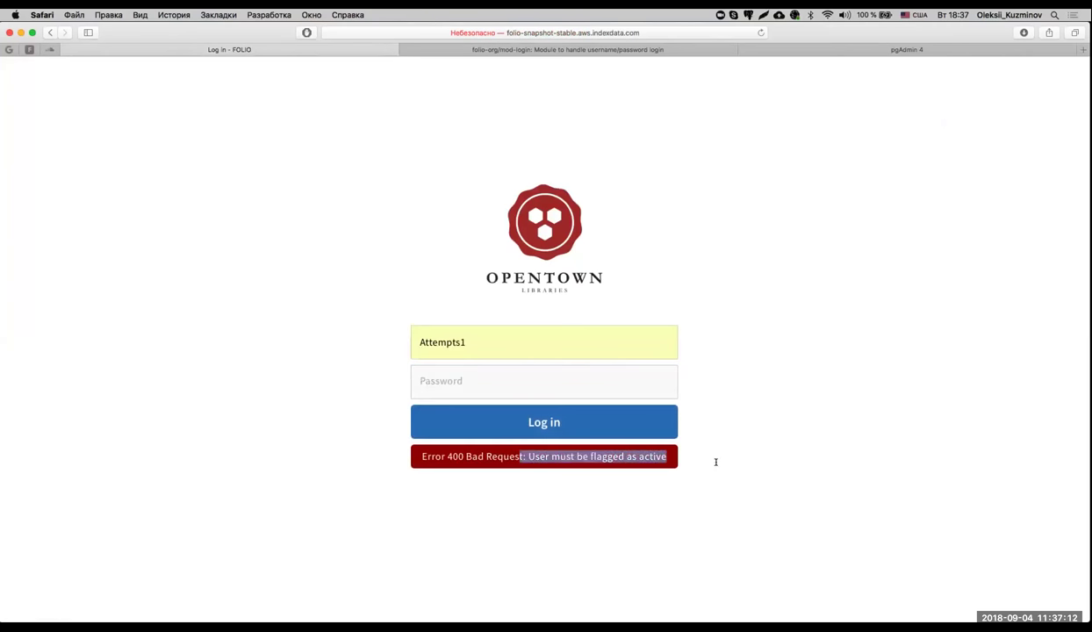
{"action": "left_click", "coordinate": [715, 462]}
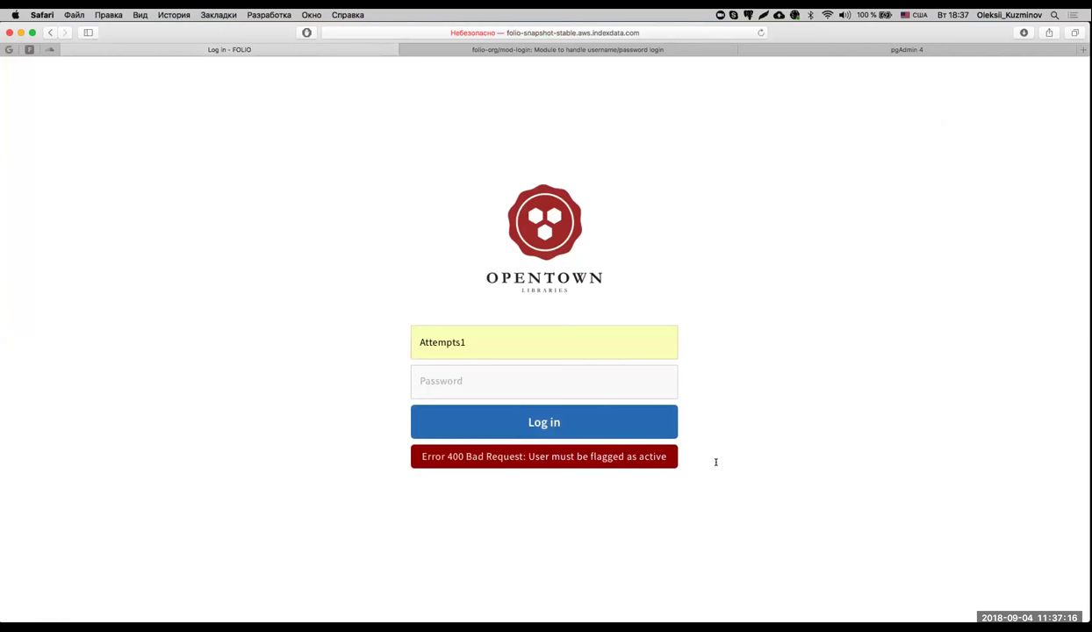
{"action": "left_click", "coordinate": [605, 381]}
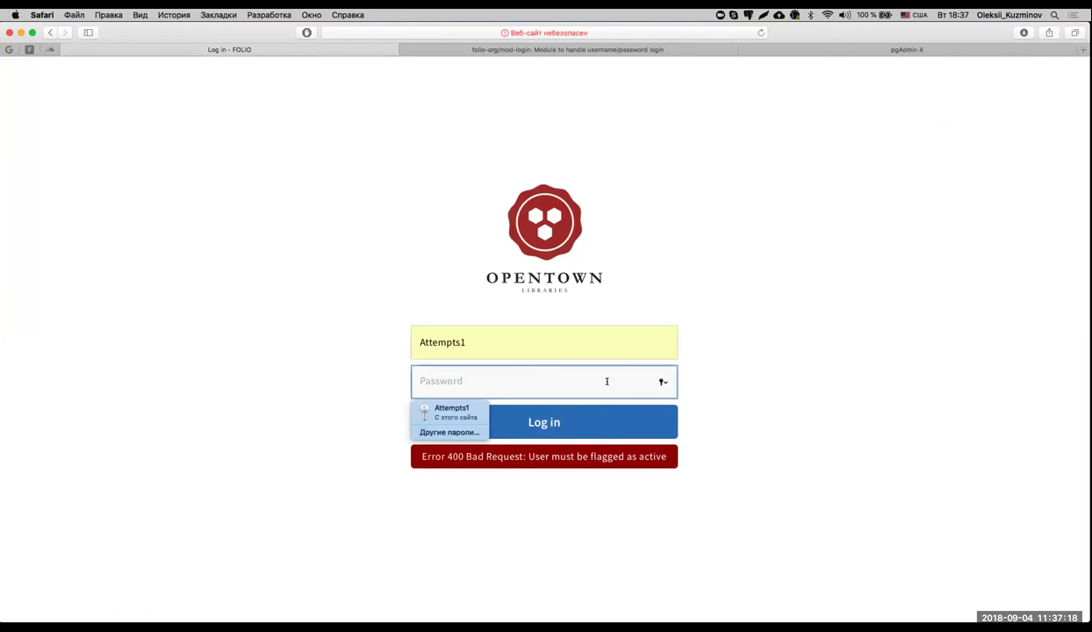
{"action": "left_click", "coordinate": [724, 382]}
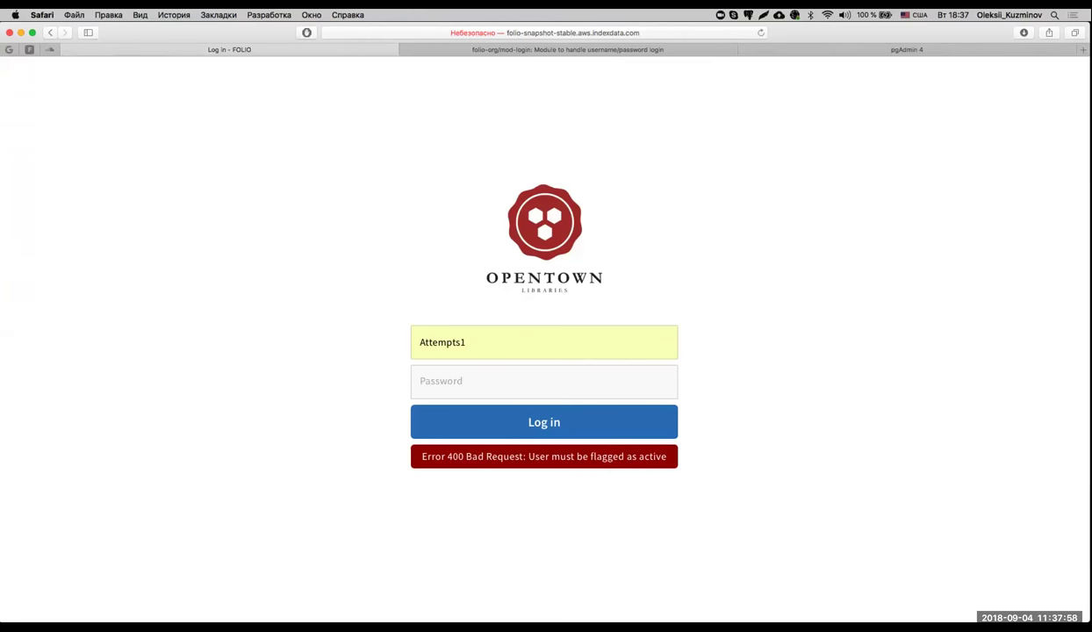
{"action": "key", "text": "super+Tab"}
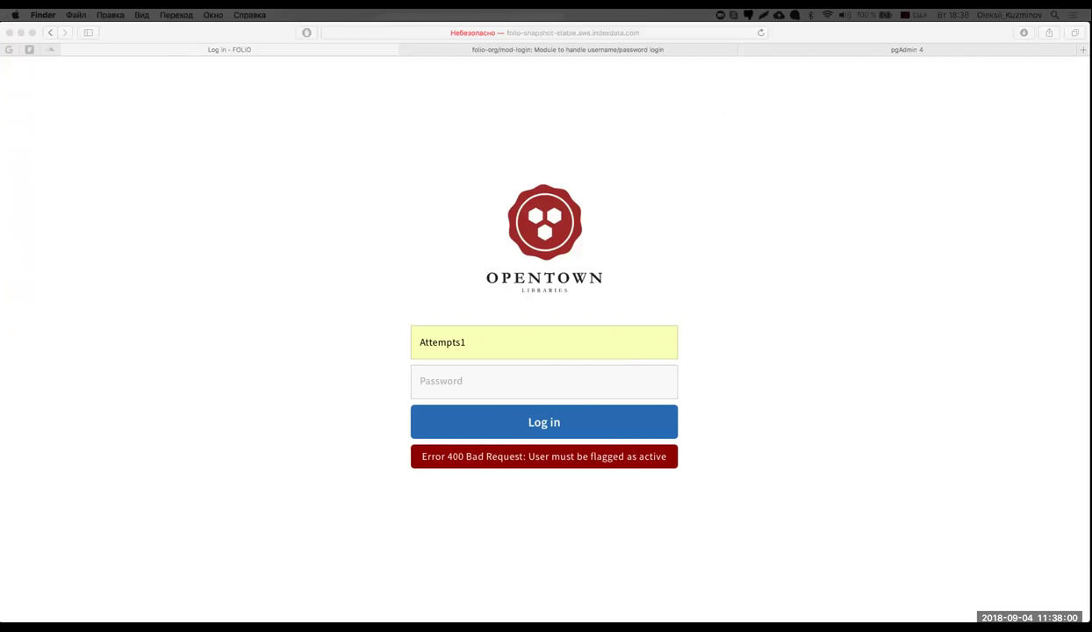
Open and close the Mission Control overview of desktops and windows.
{"action": "key", "text": "ctrl+Up"}
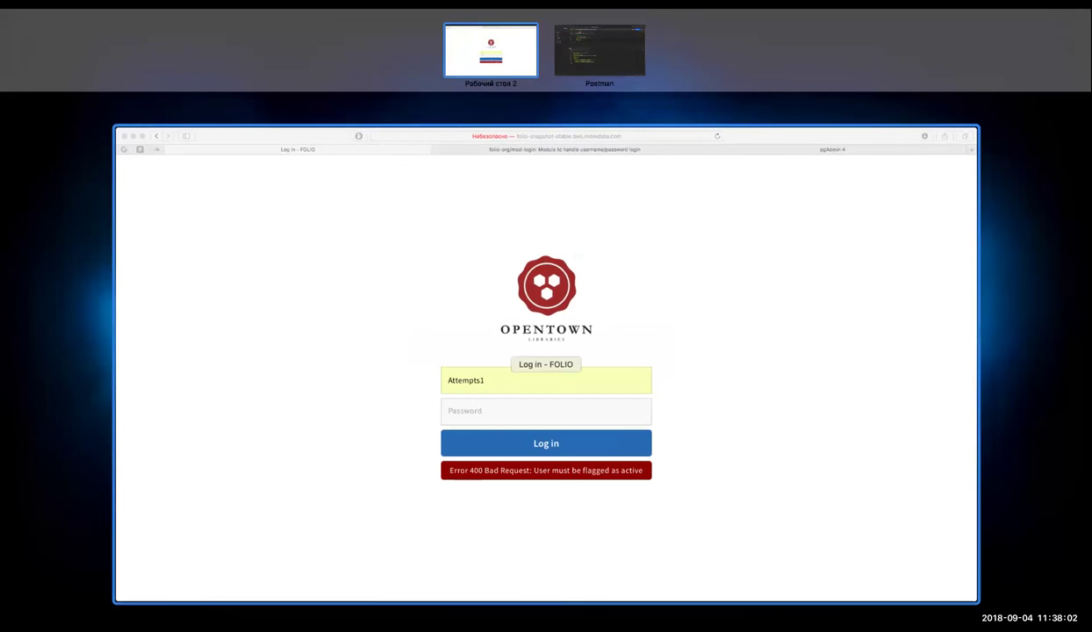
{"action": "key", "text": "ctrl+Up"}
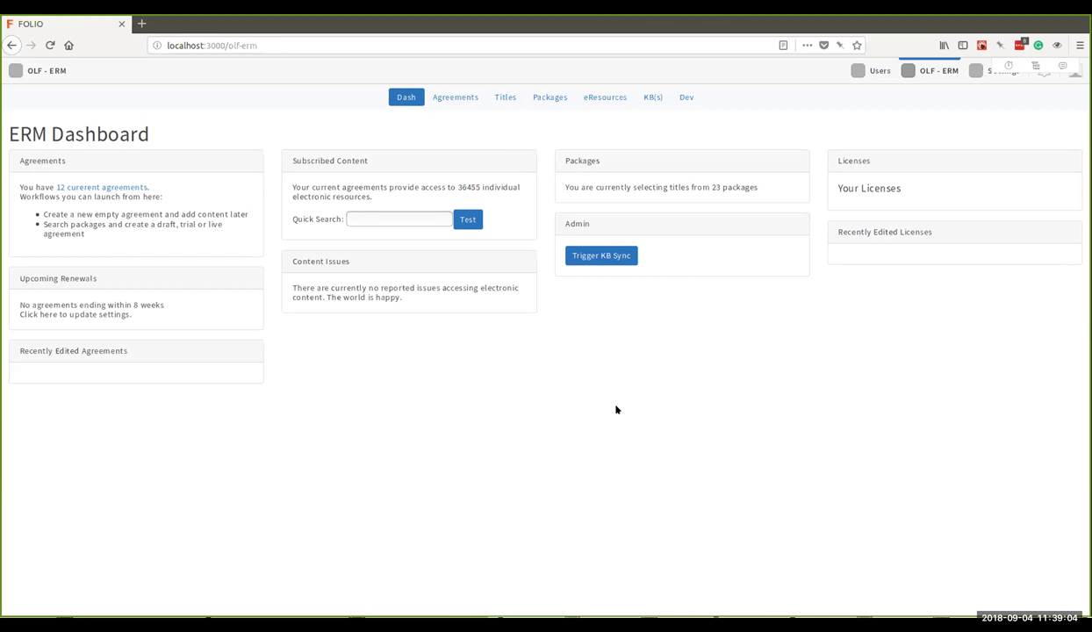
Show the OLF-ERM Agreements list with Trial Agreement LR 001 and Draft Agreement LR 002.
{"action": "left_click", "coordinate": [439, 99]}
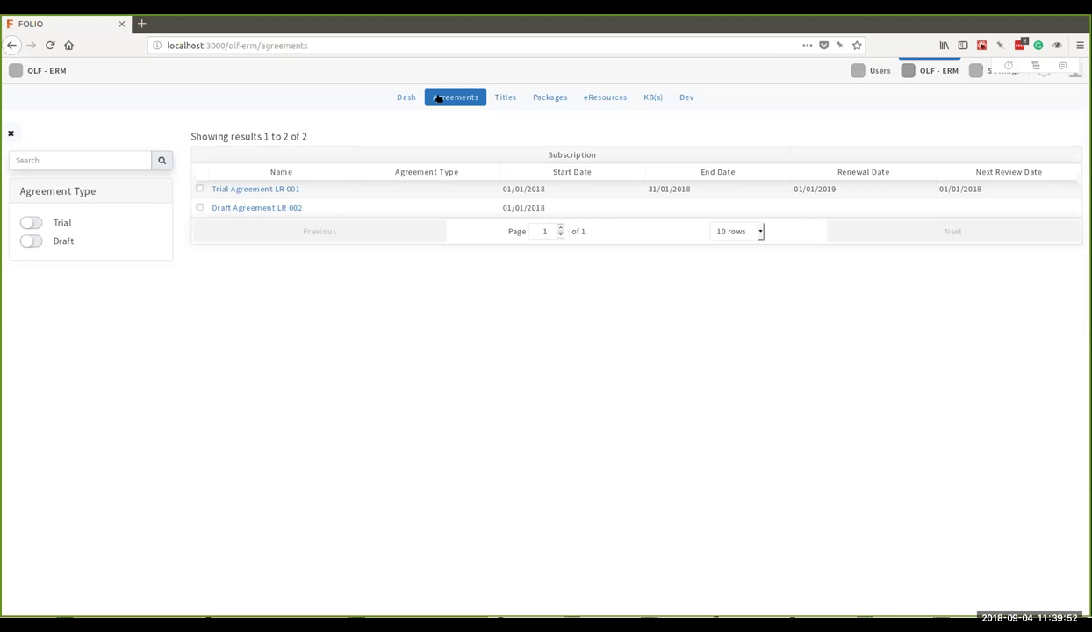
Review Trial Agreement LR 001's details, then open the KB(s) list of 50428 titles.
{"action": "left_click", "coordinate": [316, 190]}
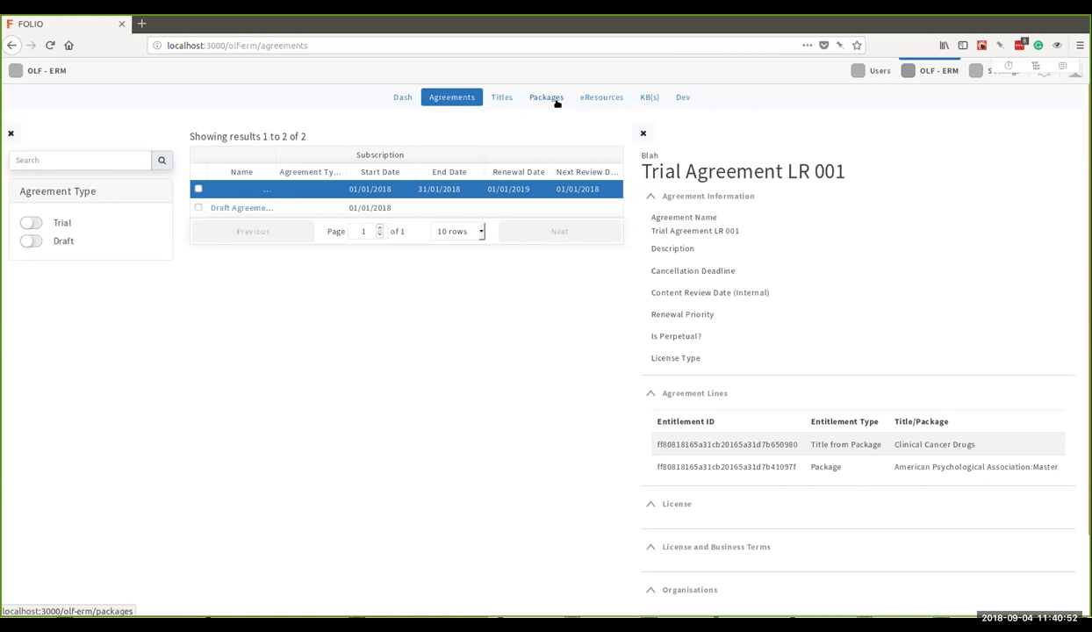
{"action": "left_click", "coordinate": [649, 98]}
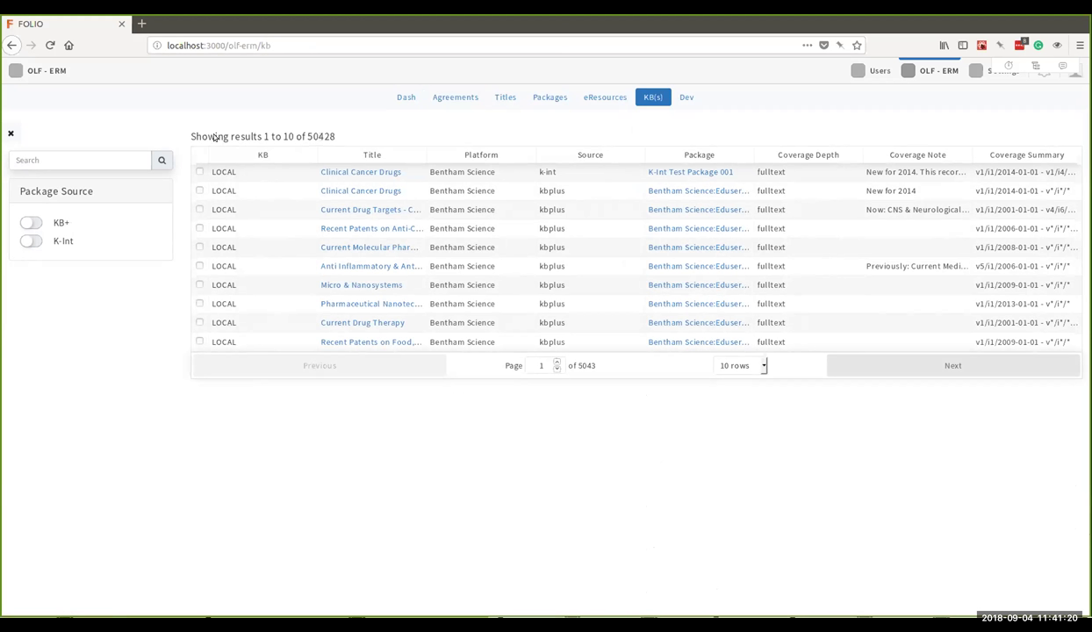
Search KB(s) for 'clinical cancer', widen the Title column, tick Clinical Cancer Drugs, then clear the search.
{"action": "left_click", "coordinate": [91, 159]}
{"action": "type", "text": "clinical cancer"}
{"action": "key", "text": "Return"}
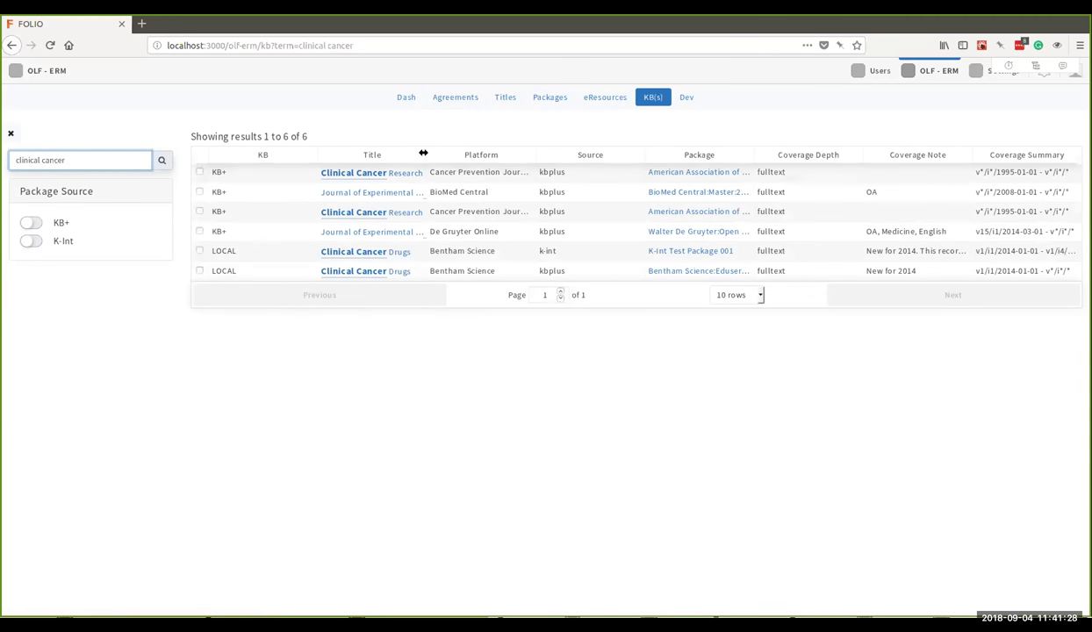
{"action": "mouse_move", "coordinate": [471, 155]}
{"action": "left_mouse_down"}
{"action": "mouse_move", "coordinate": [517, 156]}
{"action": "mouse_move", "coordinate": [488, 156]}
{"action": "left_mouse_up"}
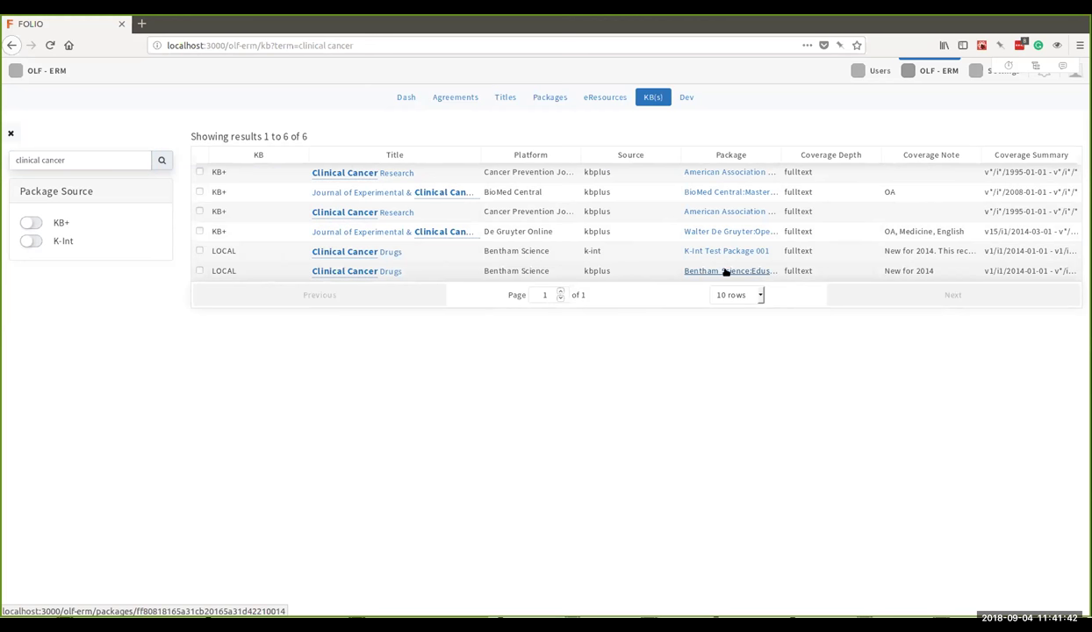
{"action": "left_click", "coordinate": [198, 272]}
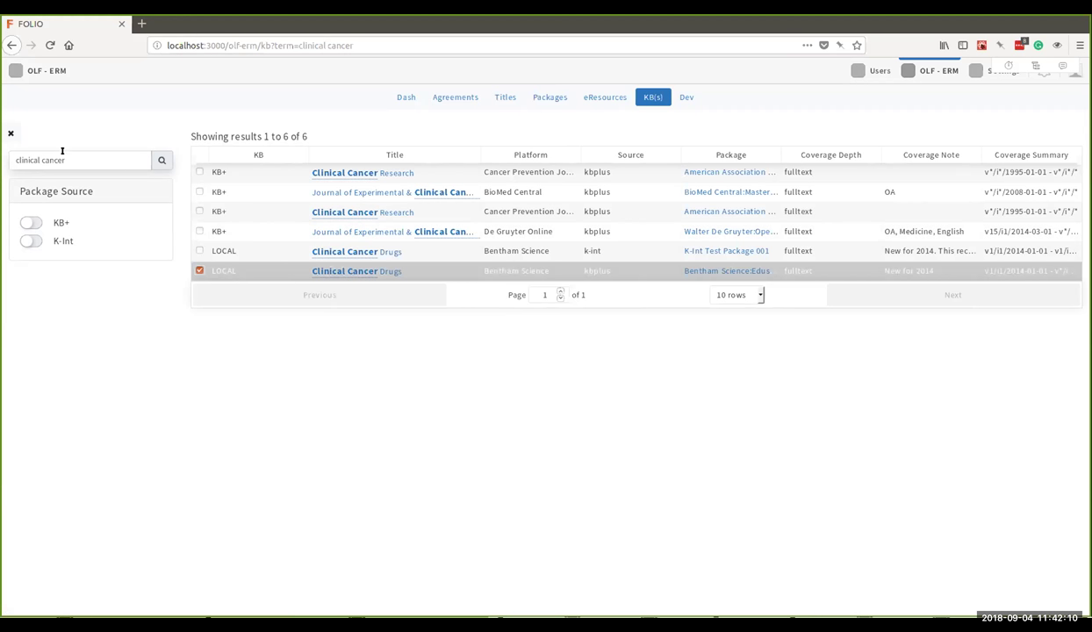
{"action": "left_click_drag", "start_coordinate": [17, 160], "coordinate": [75, 157]}
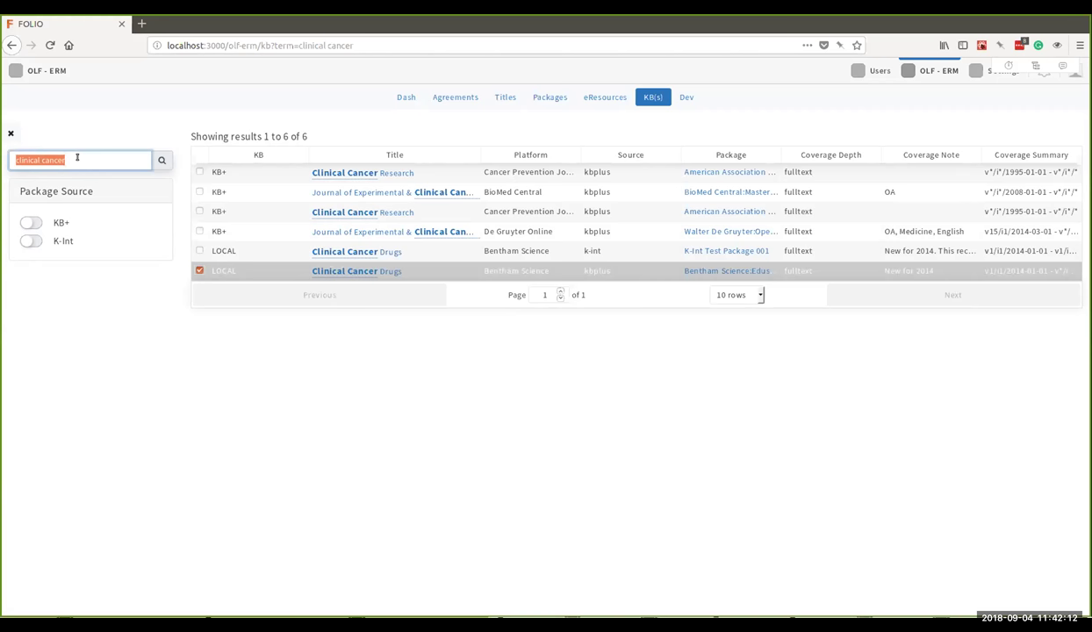
{"action": "key", "text": "BackSpace"}
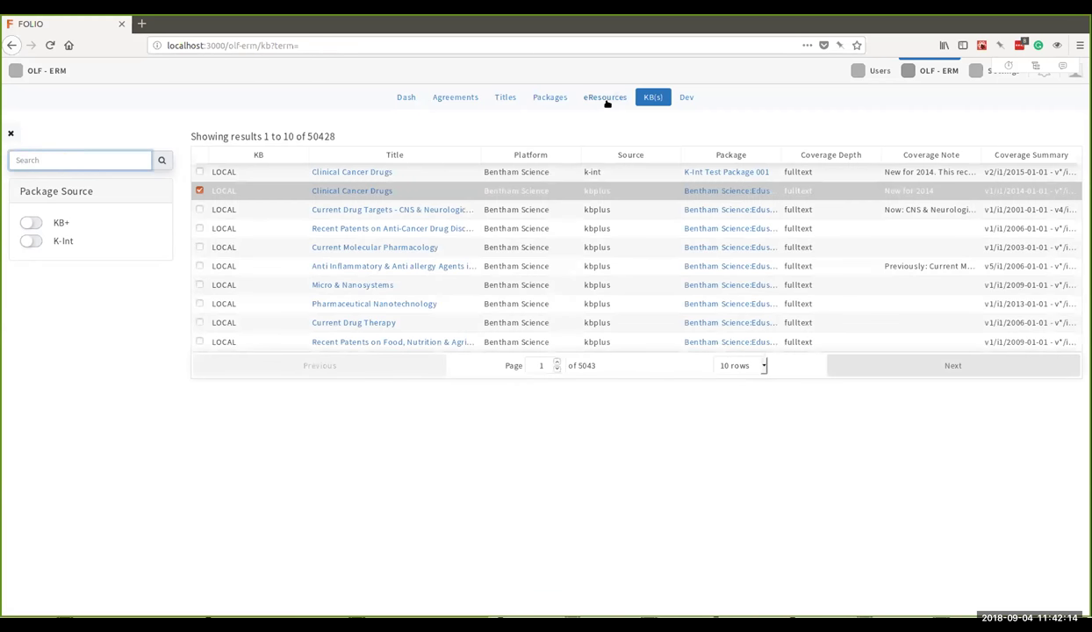
Browse the Packages, eResources and KB(s) lists, then open Trial Agreement LR 001's details.
{"action": "left_click", "coordinate": [558, 97]}
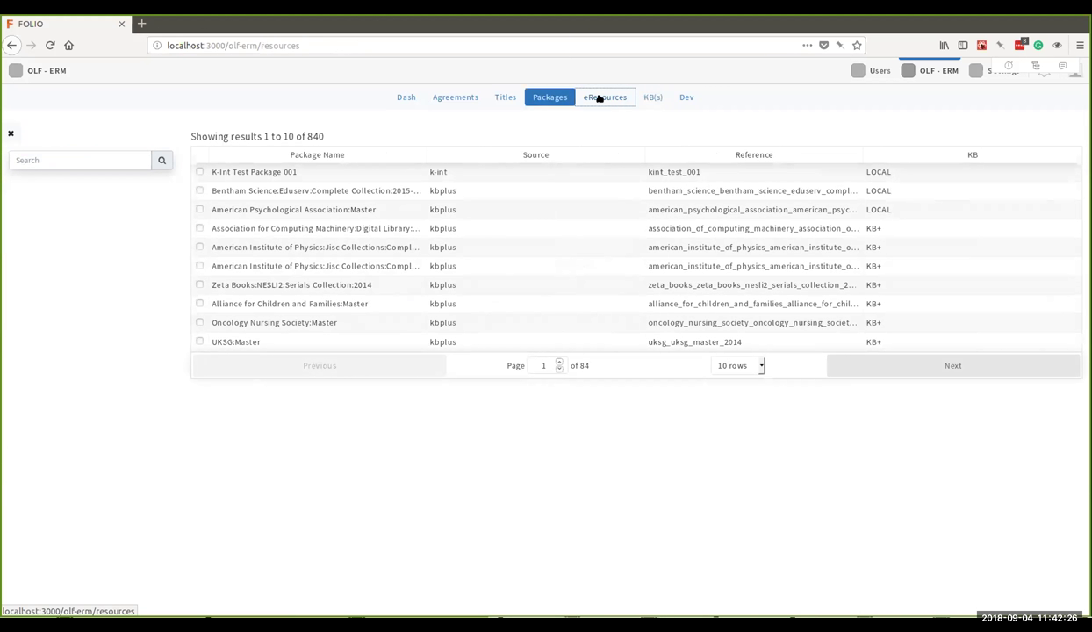
{"action": "left_click", "coordinate": [600, 97]}
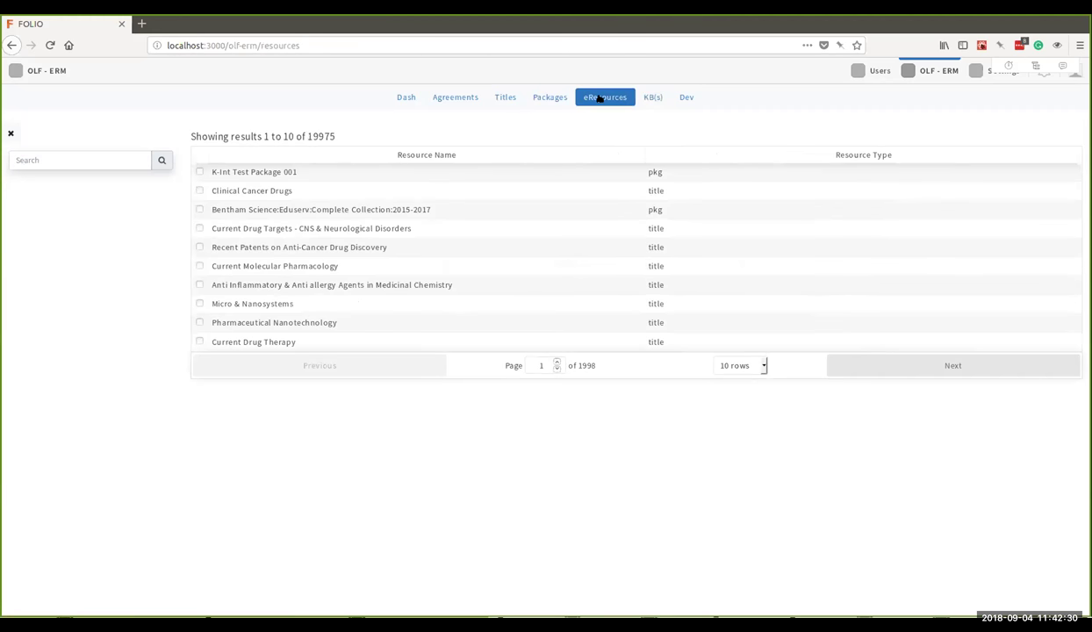
{"action": "left_click", "coordinate": [645, 98]}
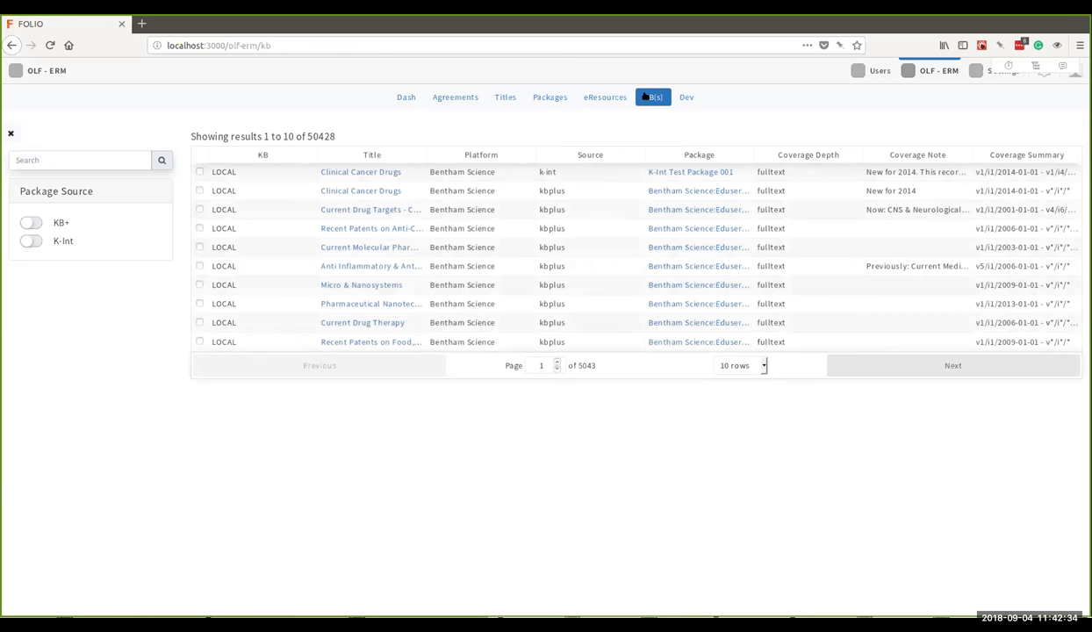
{"action": "left_click", "coordinate": [443, 99]}
{"action": "left_click", "coordinate": [326, 190]}
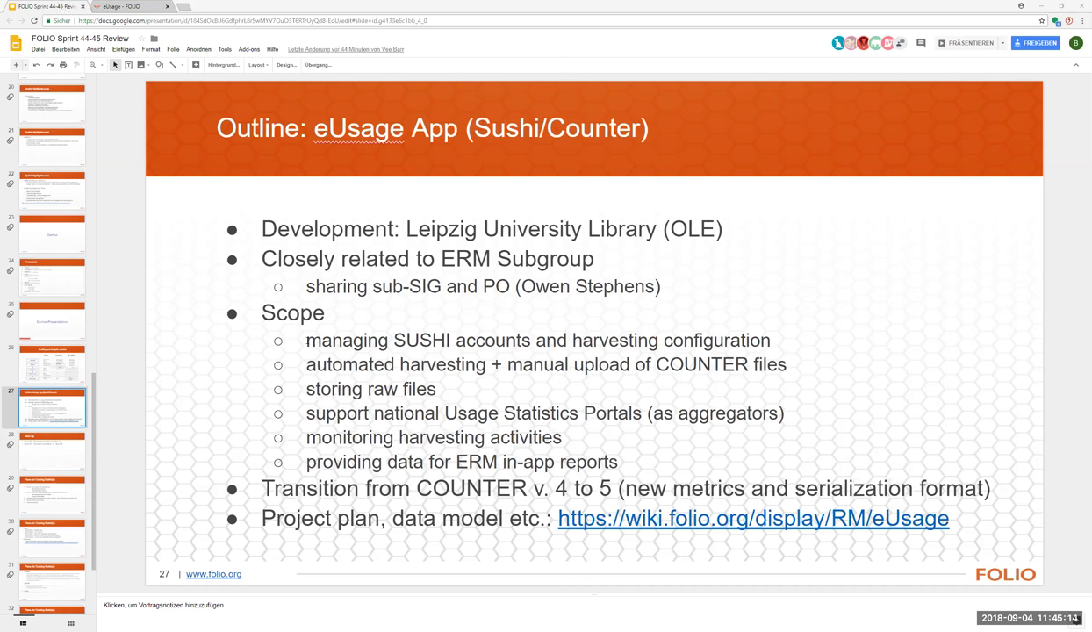
{"action": "triple_click", "coordinate": [778, 349]}
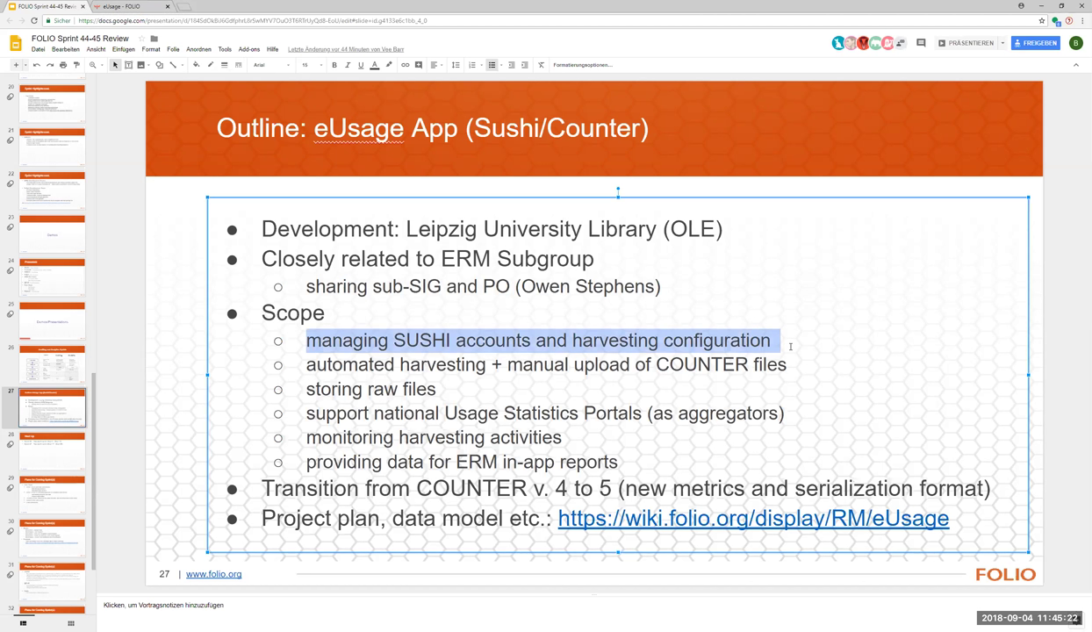
{"action": "left_click", "coordinate": [790, 346]}
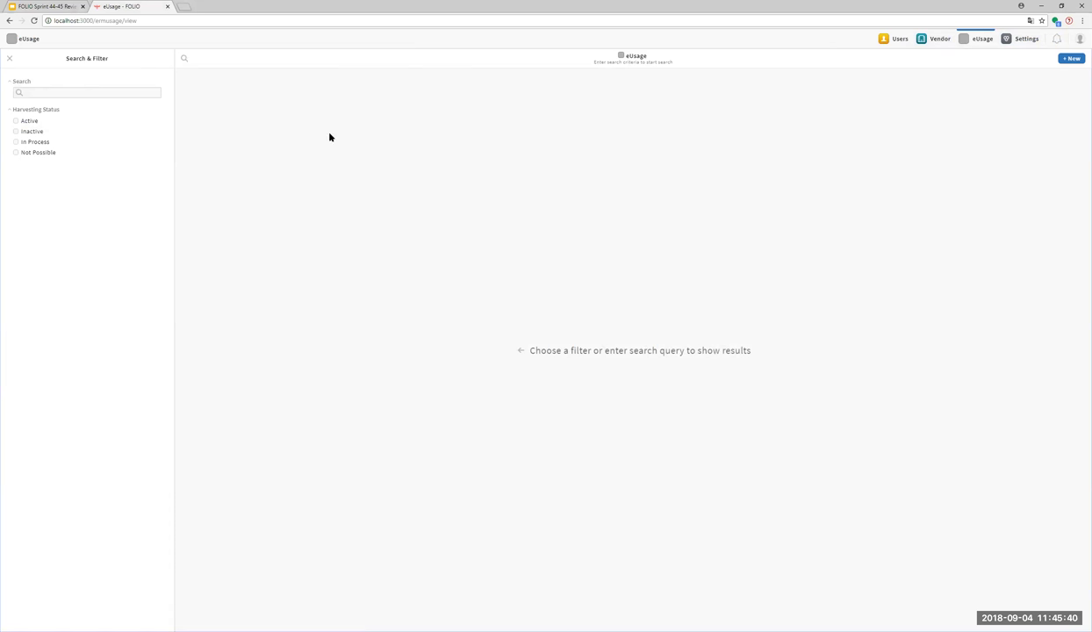
Filter eUsage to Active providers and open the EBSCOhost record with all sections expanded.
{"action": "left_click", "coordinate": [33, 121]}
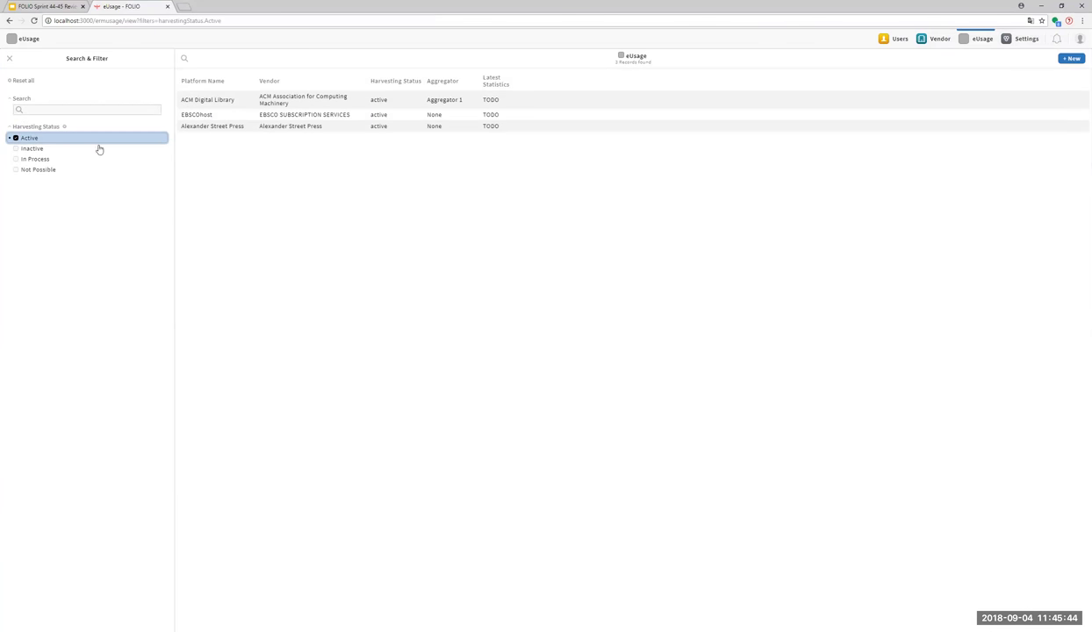
{"action": "left_click", "coordinate": [202, 115]}
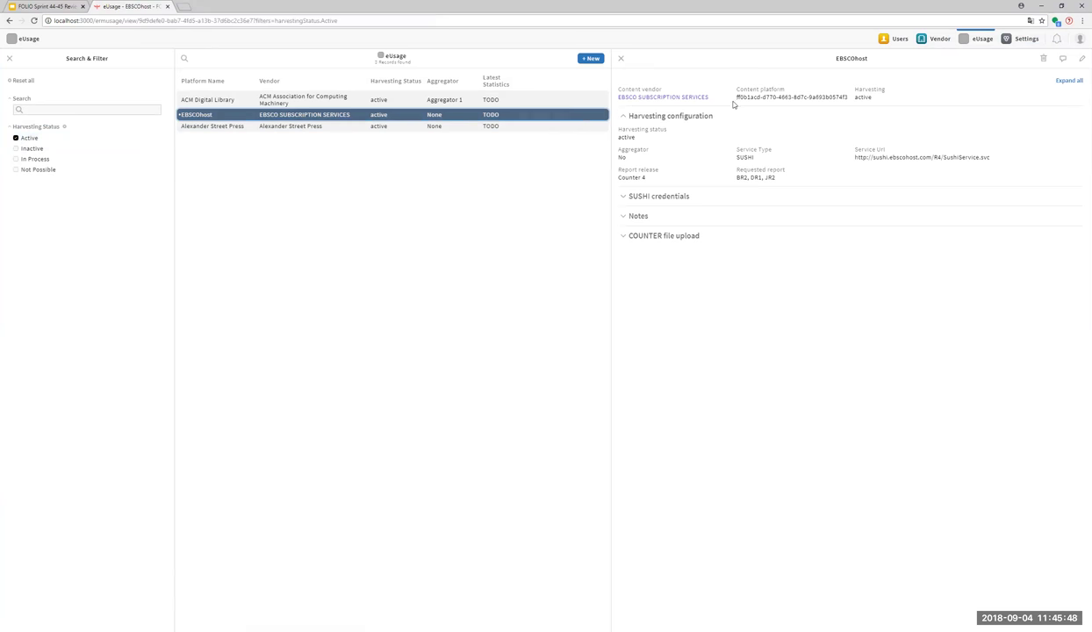
{"action": "left_click", "coordinate": [1067, 80]}
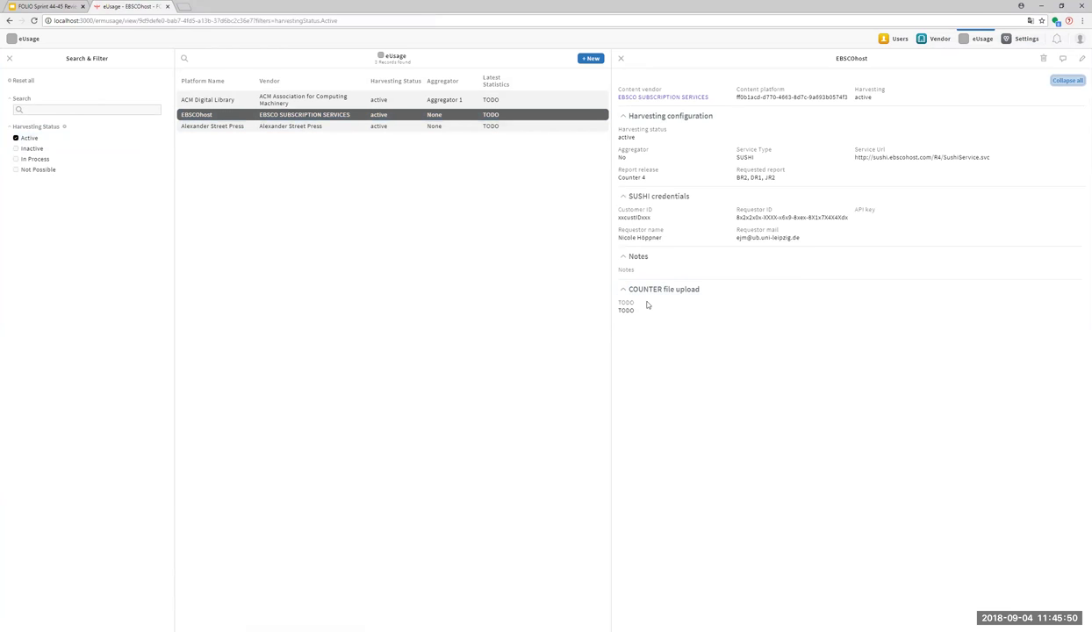
View the EBSCO SUBSCRIPTION SERVICES vendor record and its contacts, then return to EBSCOhost.
{"action": "left_click", "coordinate": [663, 100]}
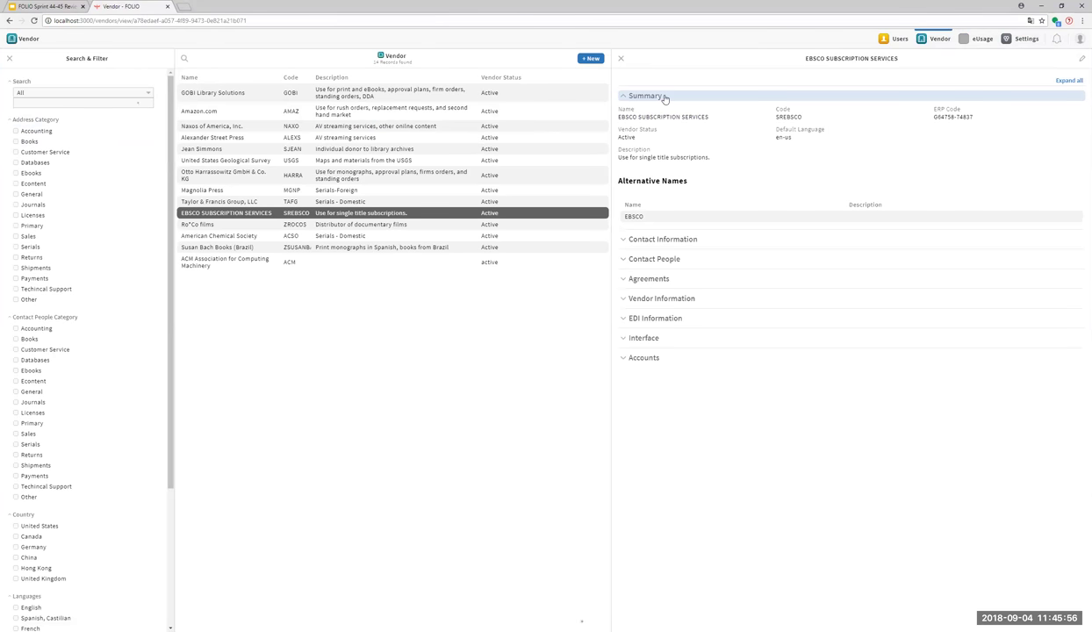
{"action": "left_click", "coordinate": [682, 261]}
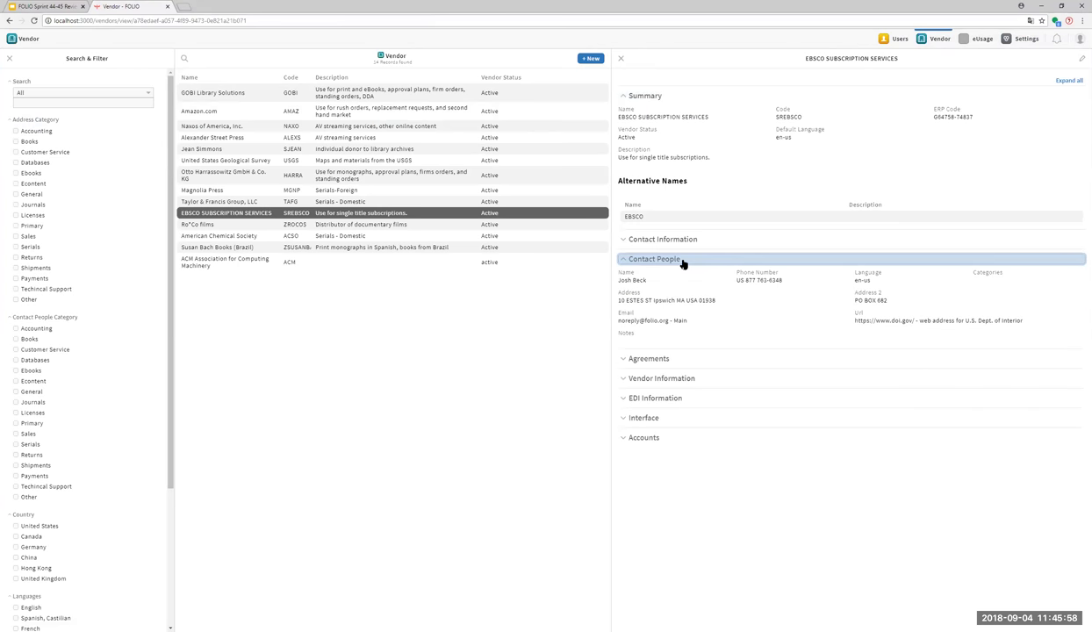
{"action": "left_click", "coordinate": [683, 261]}
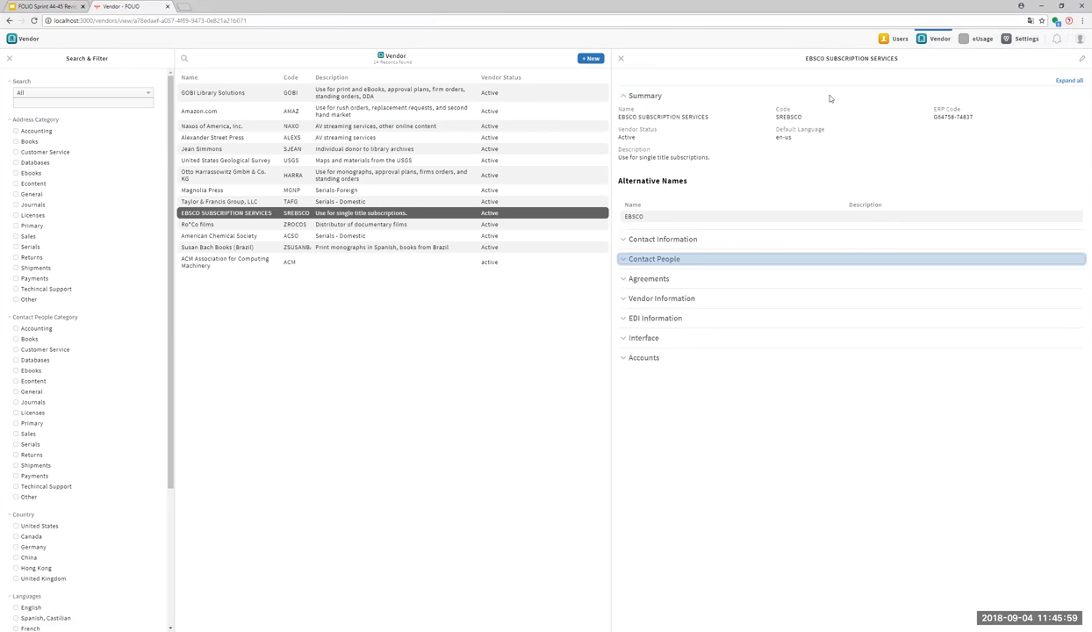
{"action": "left_click", "coordinate": [978, 40]}
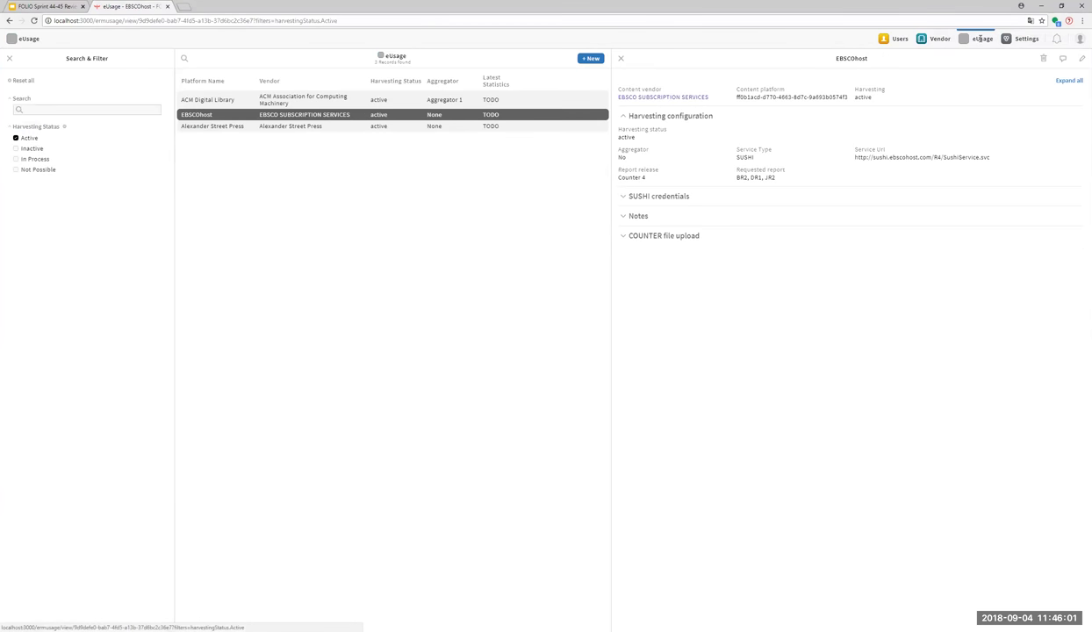
Start a new usage data provider with content vendor EBSCO SUBSCRIPTION SERVICES, then select Provider Name and Content Platform Id.
{"action": "left_click", "coordinate": [600, 62]}
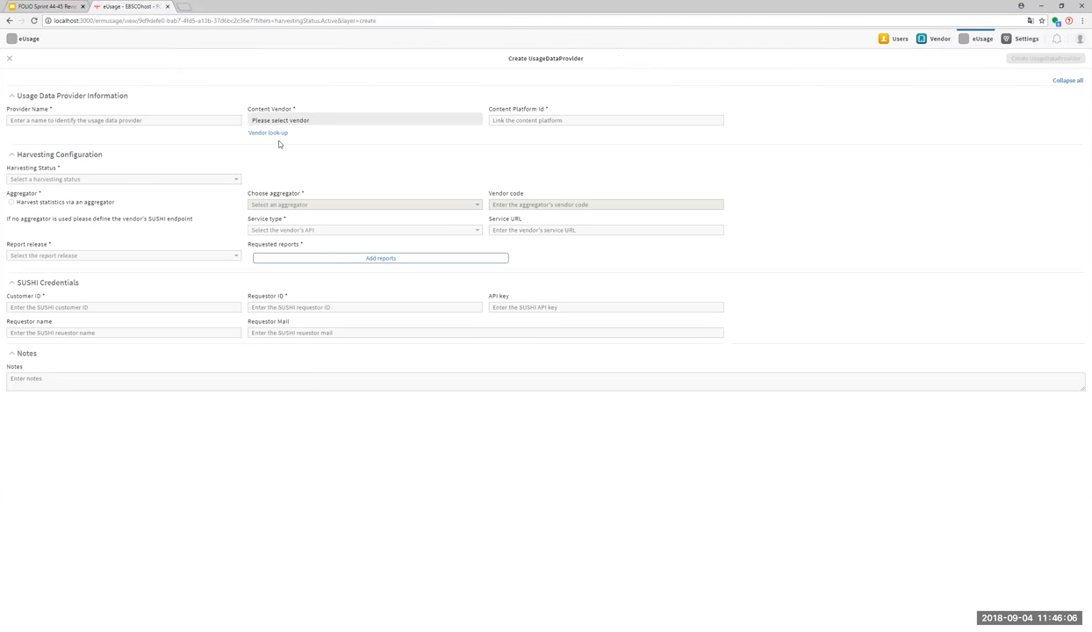
{"action": "left_click", "coordinate": [274, 136]}
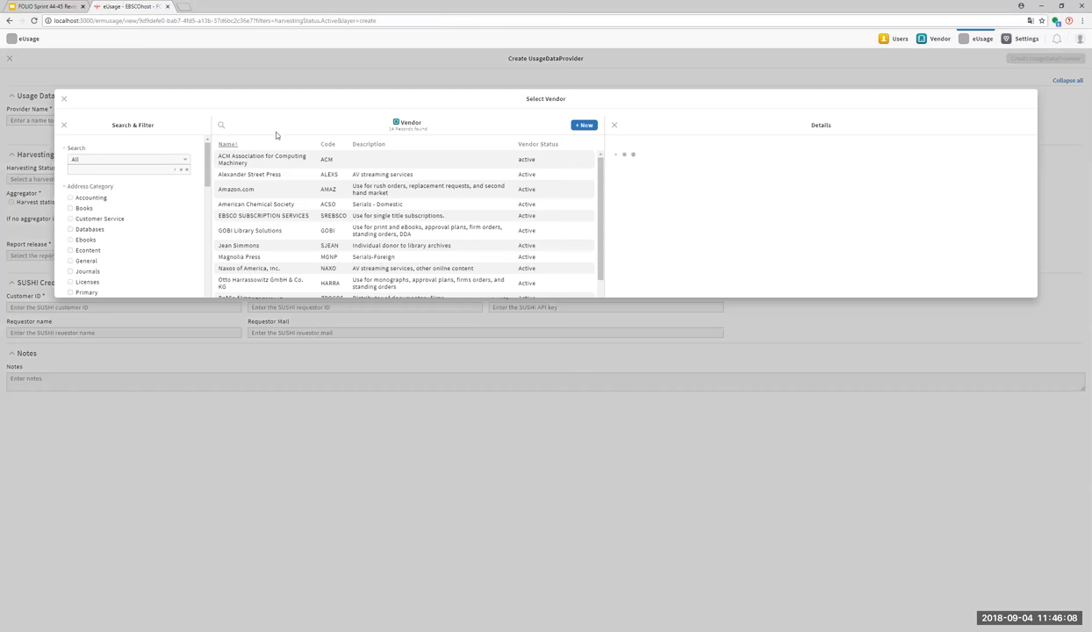
{"action": "left_click", "coordinate": [274, 216]}
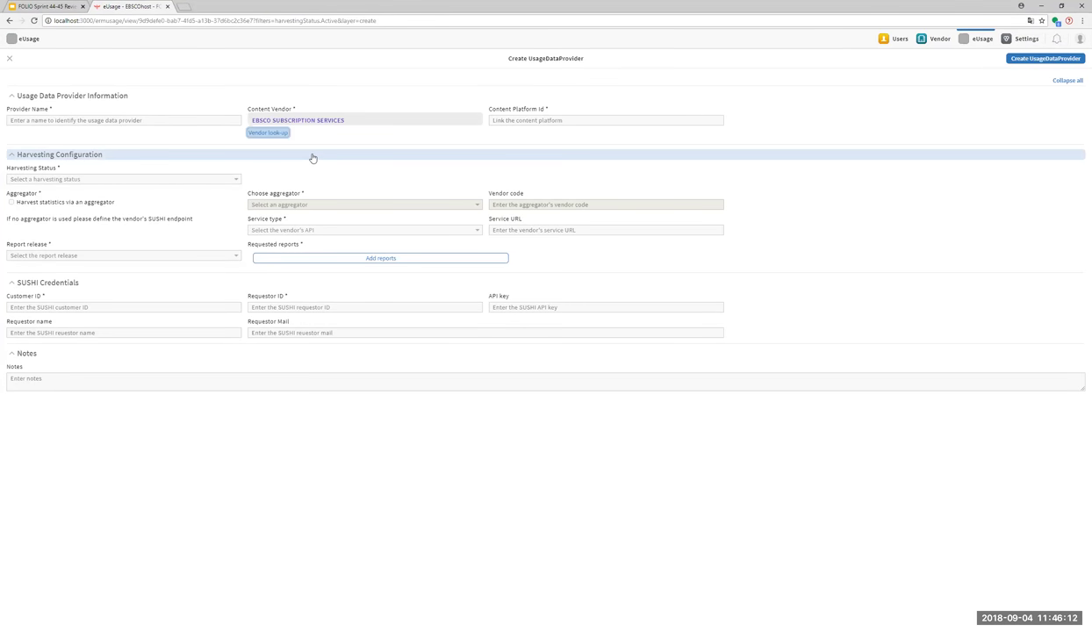
{"action": "left_click", "coordinate": [232, 119]}
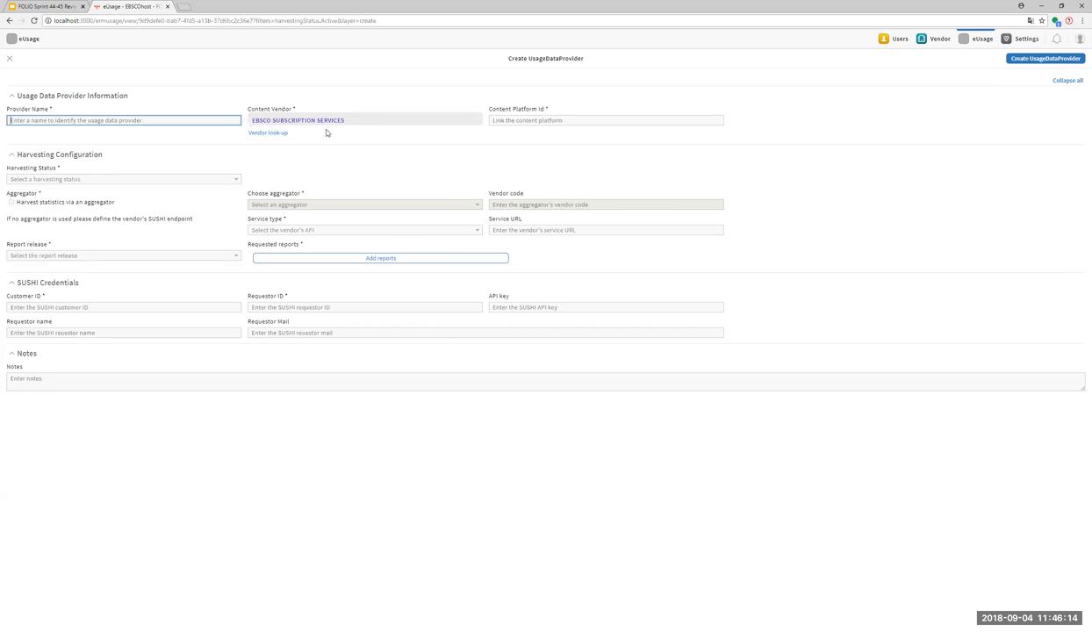
{"action": "left_click", "coordinate": [590, 125]}
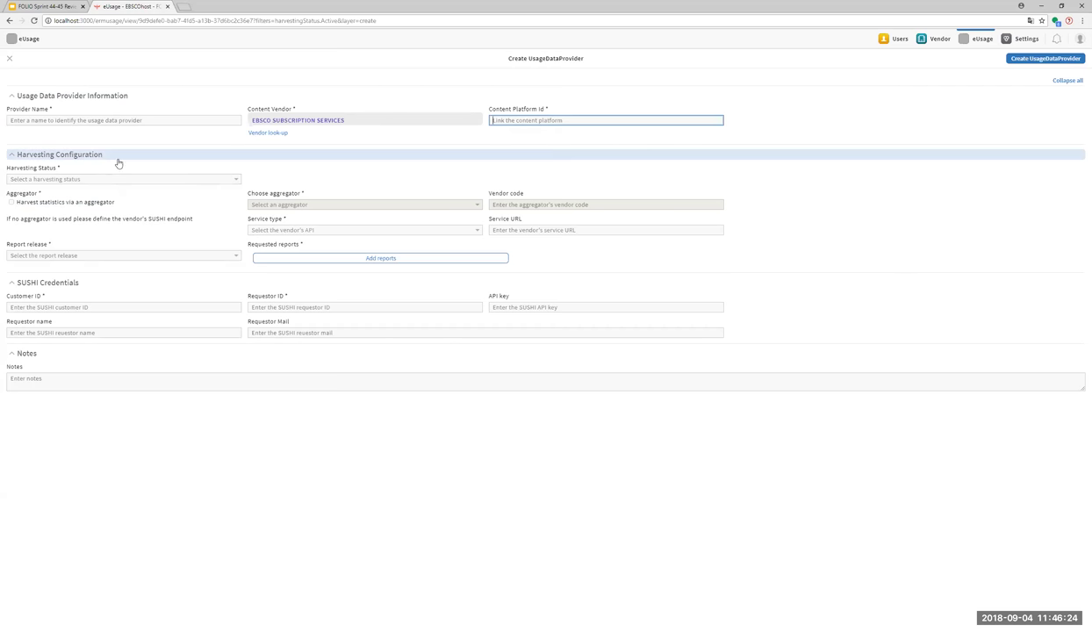
Set the new provider's harvesting status to Active.
{"action": "left_click", "coordinate": [62, 180]}
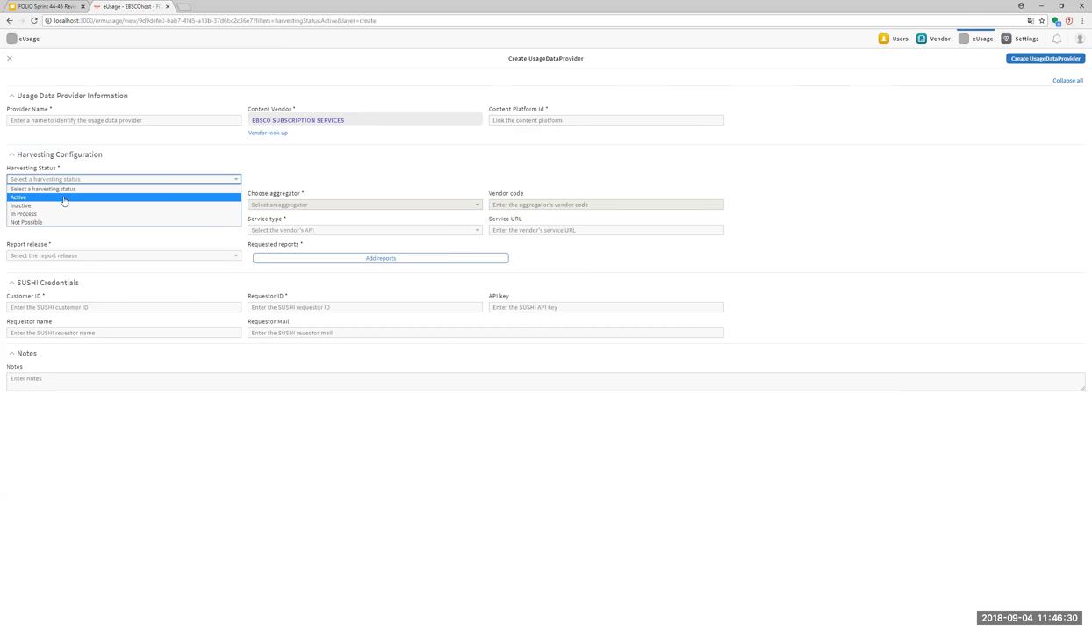
{"action": "left_click", "coordinate": [64, 199]}
{"action": "left_click", "coordinate": [52, 181]}
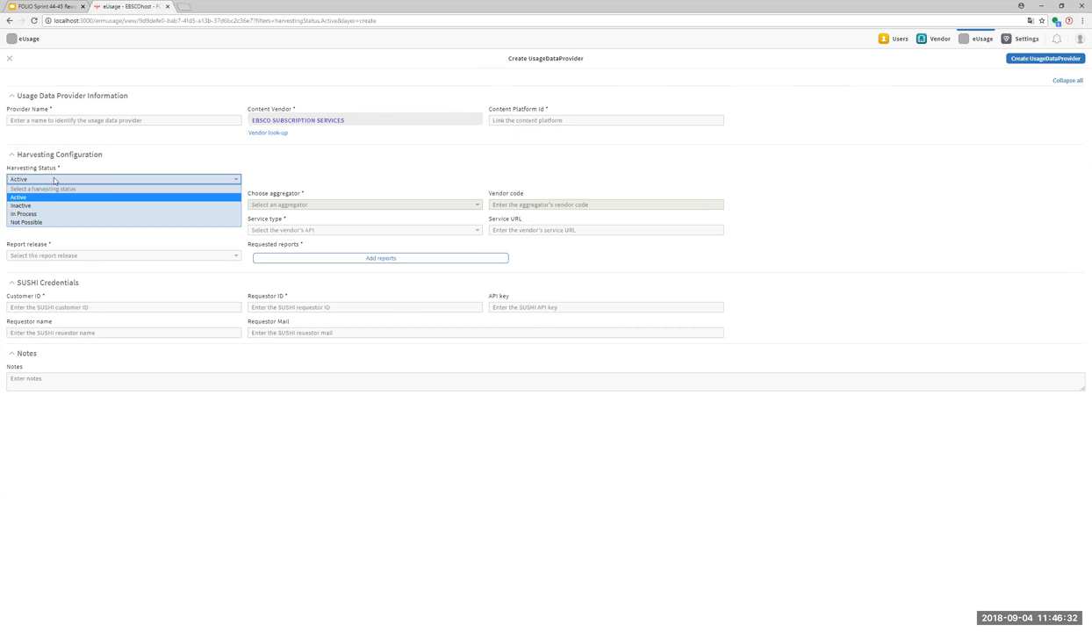
{"action": "left_click", "coordinate": [52, 200]}
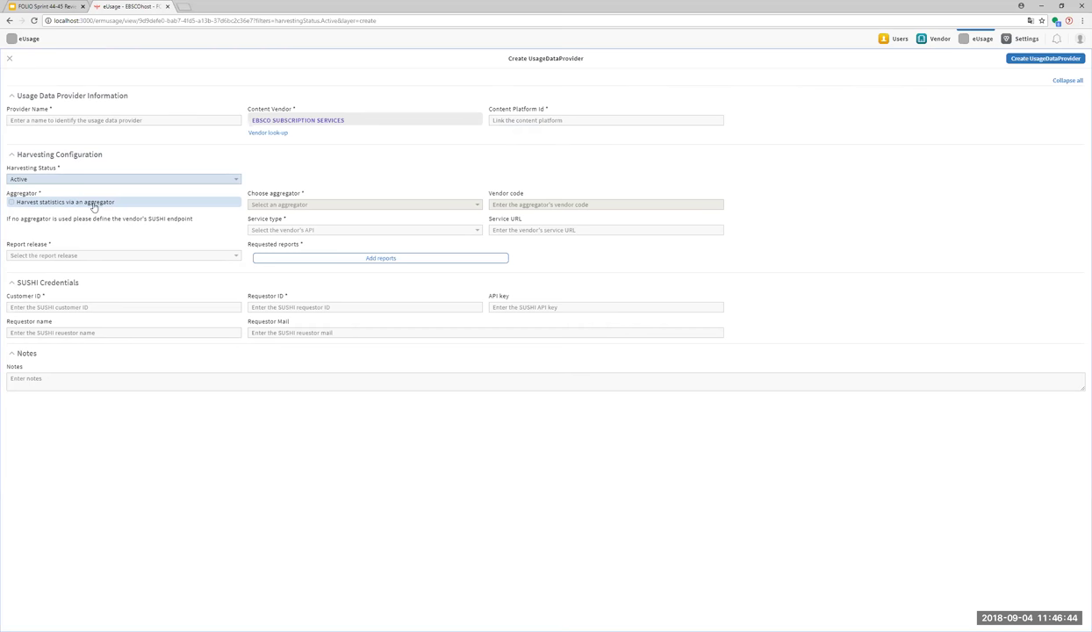
Harvest statistics via the Nationaler Statistikserver (GER) aggregator.
{"action": "left_click", "coordinate": [92, 206]}
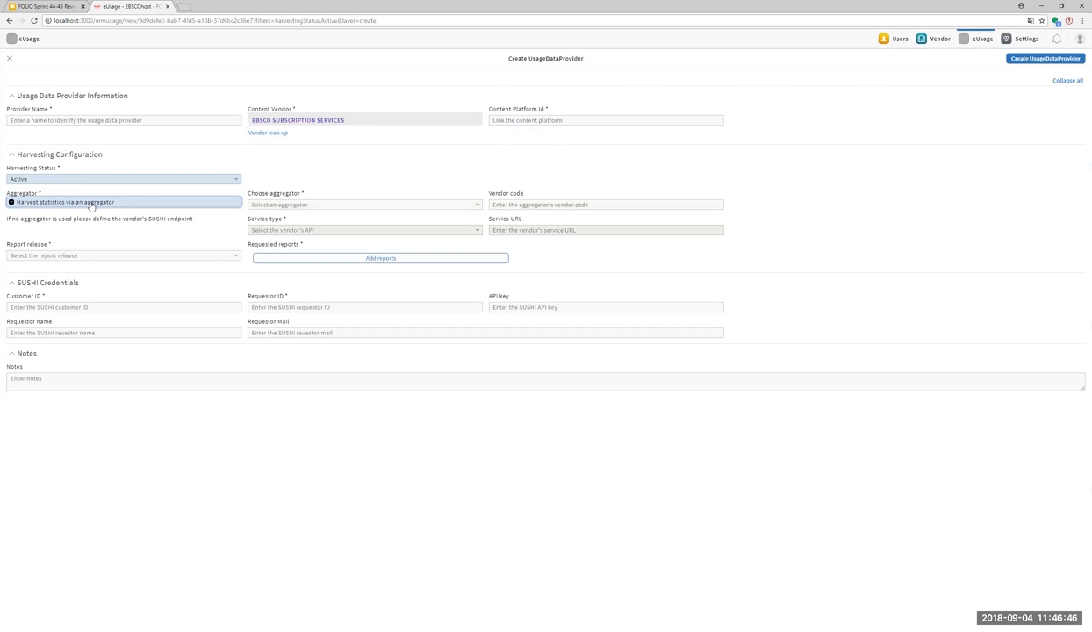
{"action": "left_click", "coordinate": [347, 205]}
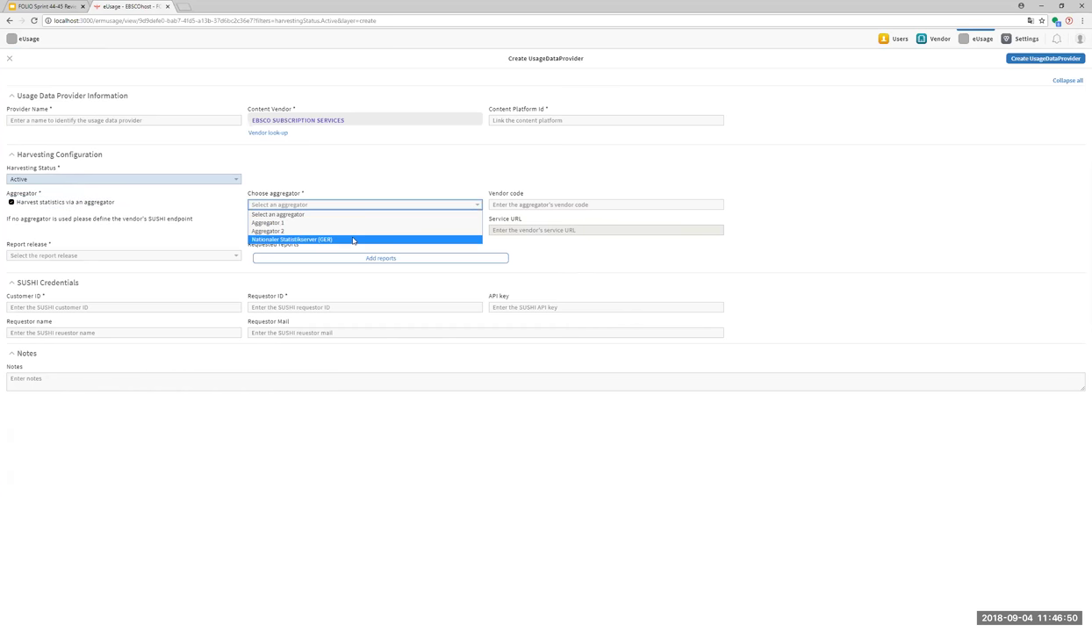
{"action": "left_click", "coordinate": [354, 240]}
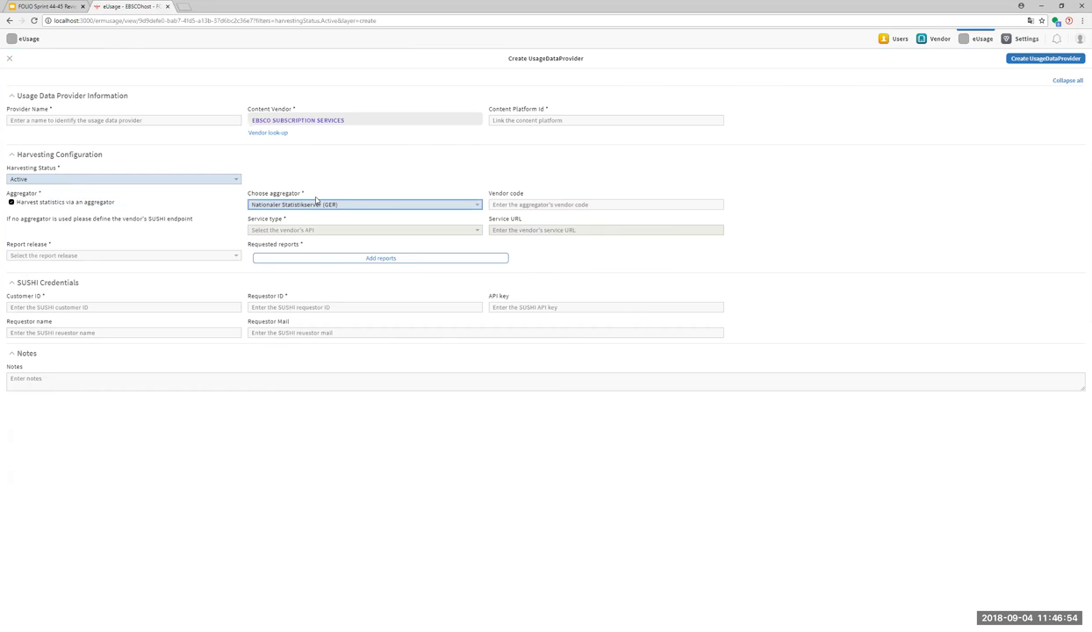
Show the Nationaler Statistikserver (GER) aggregator under eUsage > Aggregators in Settings.
{"action": "left_click", "coordinate": [1020, 39]}
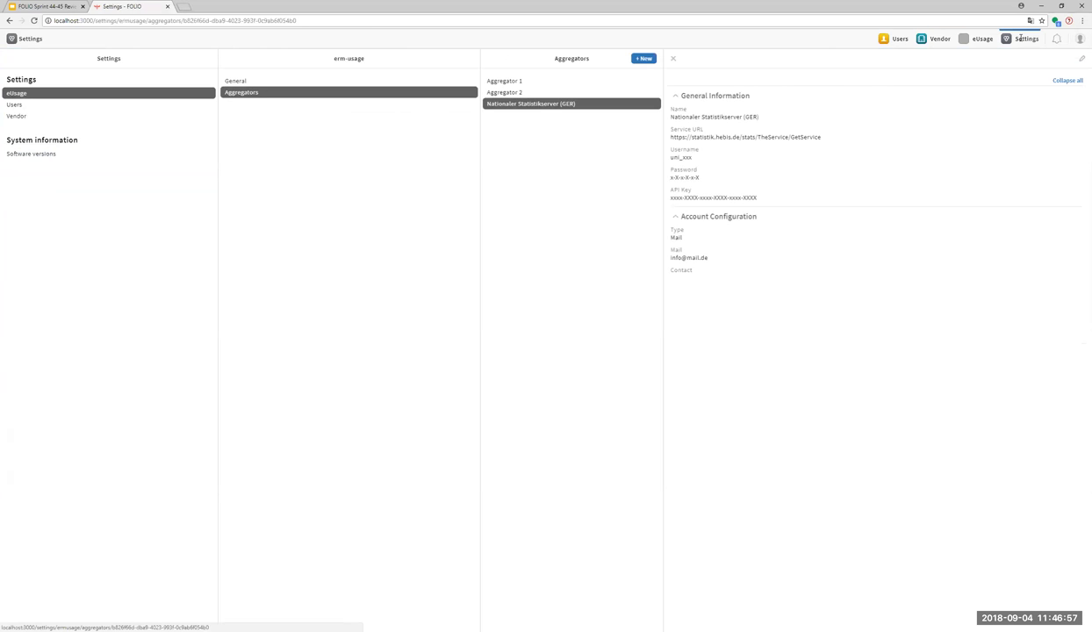
{"action": "left_click", "coordinate": [127, 93]}
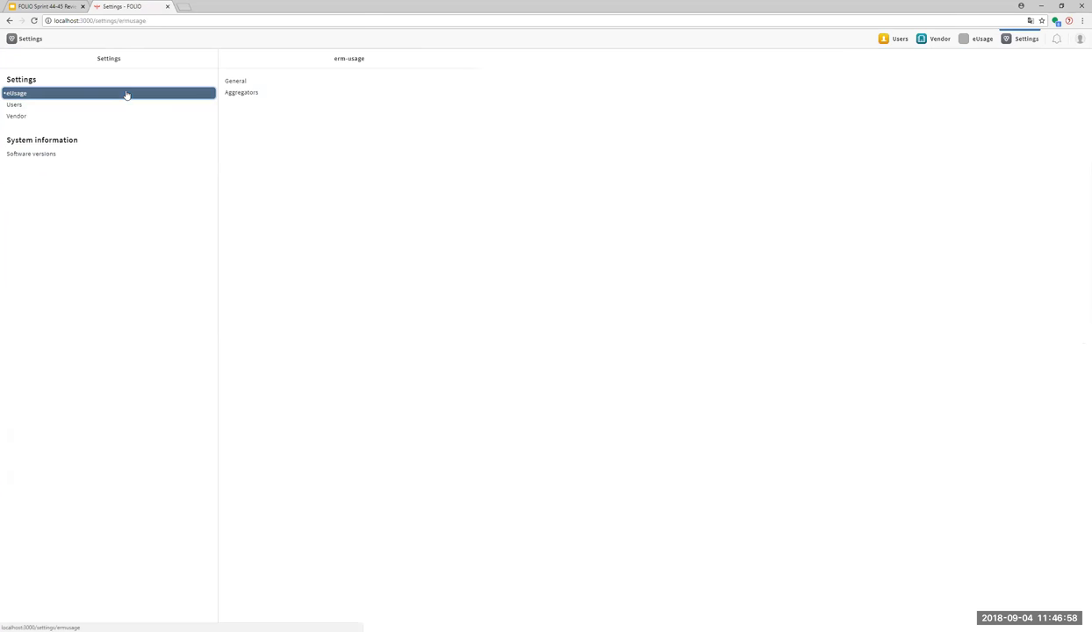
{"action": "left_click", "coordinate": [239, 93]}
{"action": "left_click", "coordinate": [579, 106]}
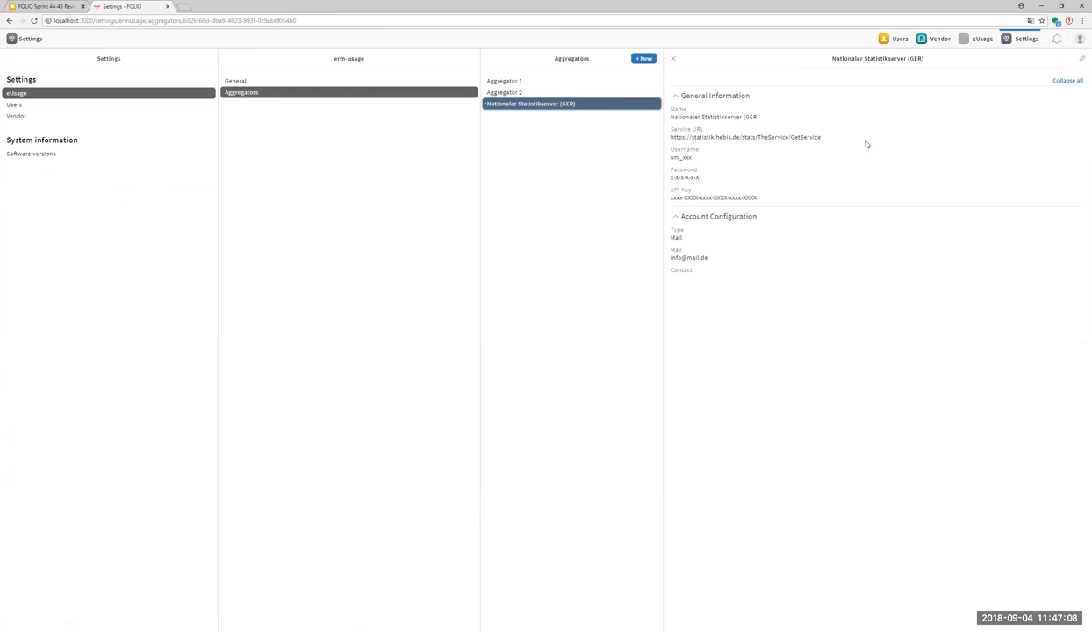
Back on the new provider form, set service type SUSHI and report release Counter 4.
{"action": "left_click", "coordinate": [982, 41]}
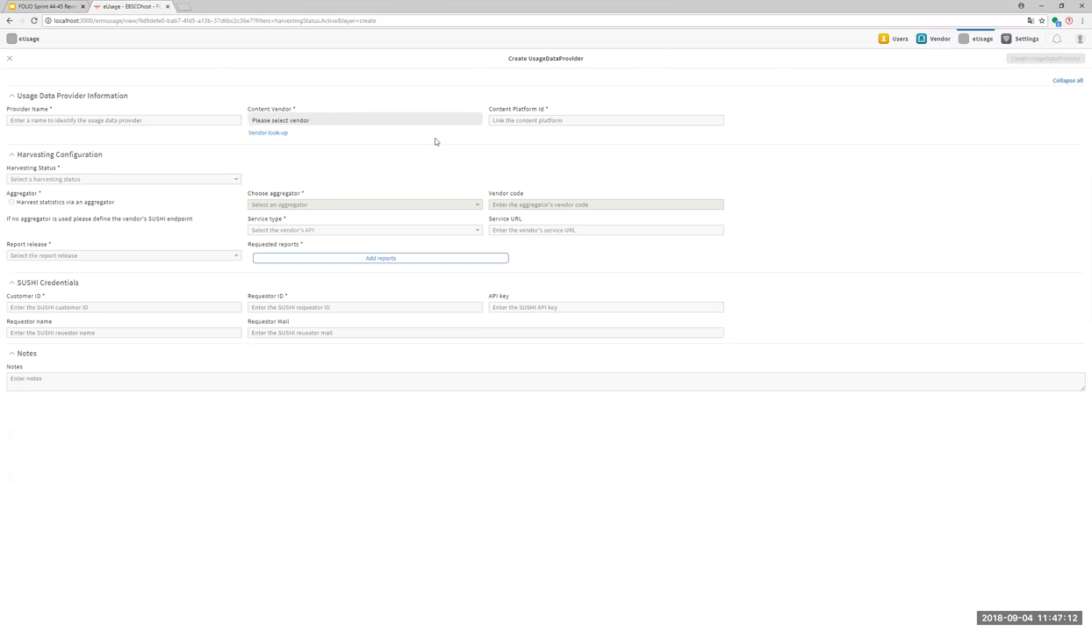
{"action": "left_click", "coordinate": [173, 203]}
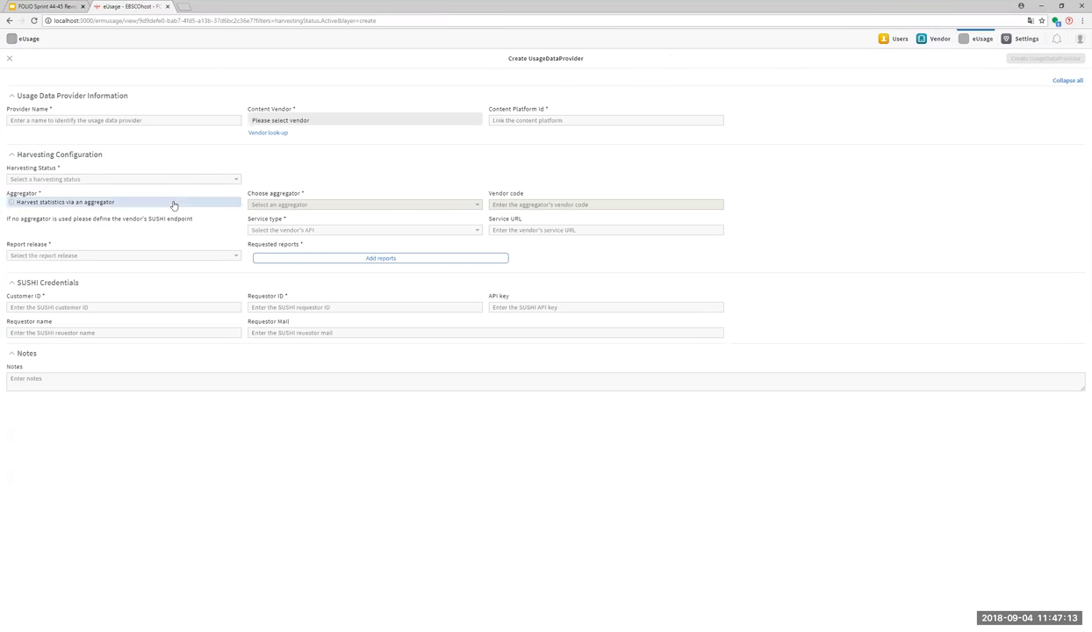
{"action": "left_click", "coordinate": [302, 212]}
{"action": "left_click", "coordinate": [360, 232]}
{"action": "left_click", "coordinate": [359, 237]}
{"action": "left_click", "coordinate": [360, 233]}
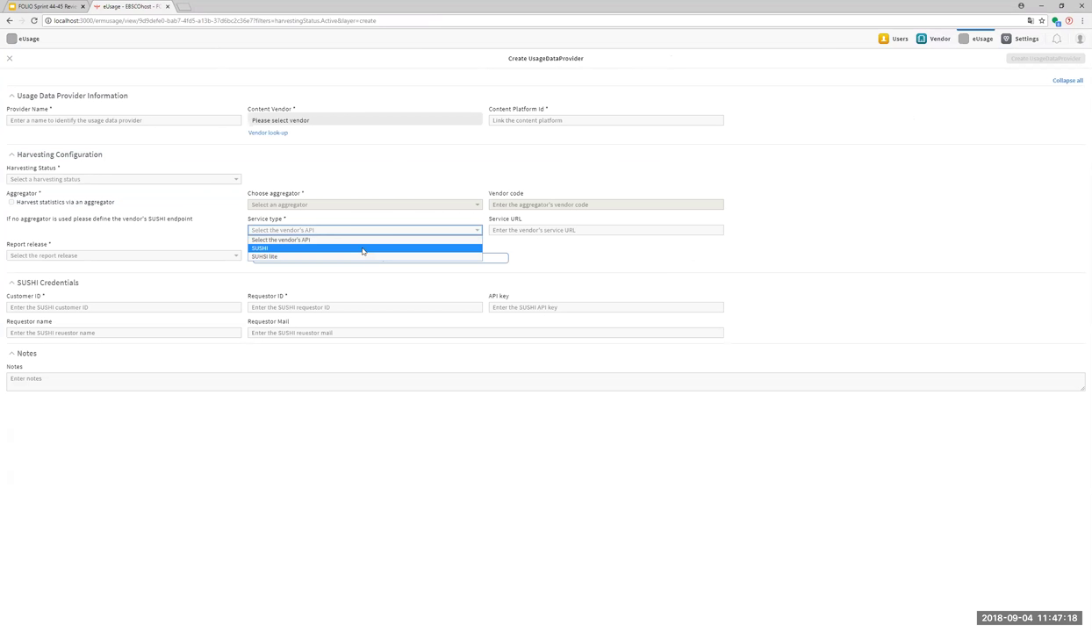
{"action": "left_click", "coordinate": [355, 245]}
{"action": "left_click", "coordinate": [118, 255]}
{"action": "left_click", "coordinate": [109, 272]}
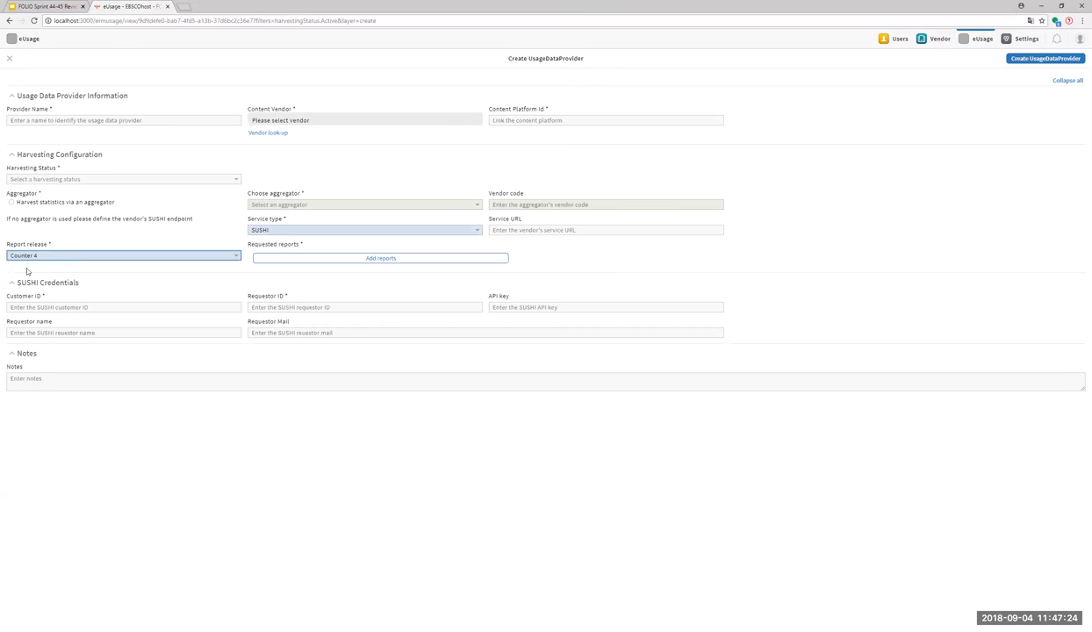
Add requested reports JR1, JR2 and DR1.
{"action": "left_click", "coordinate": [310, 260]}
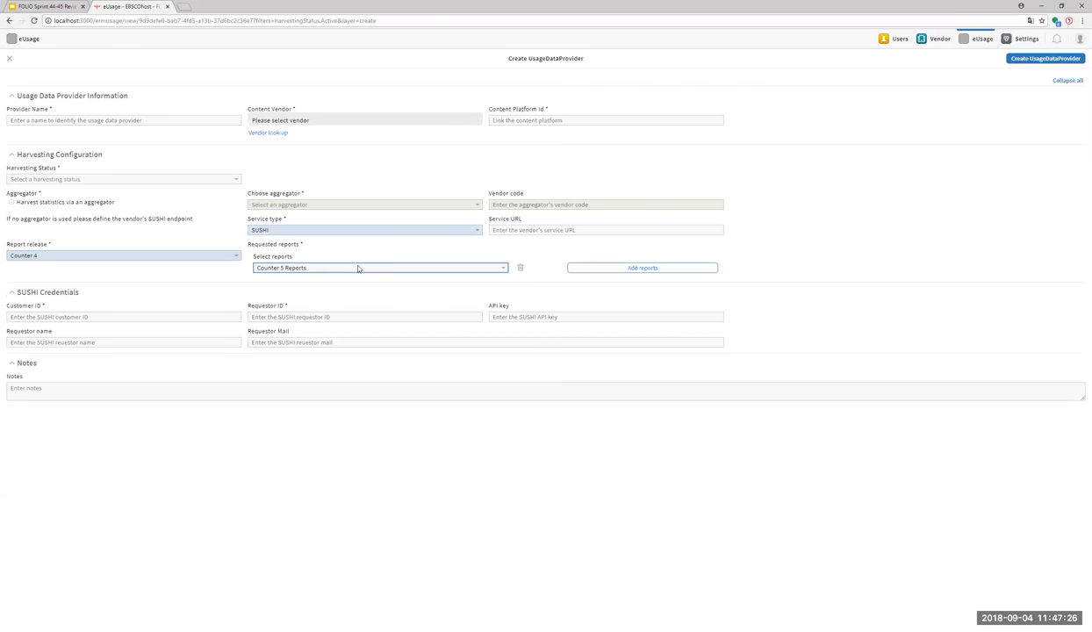
{"action": "left_click", "coordinate": [356, 268]}
{"action": "left_click", "coordinate": [366, 327]}
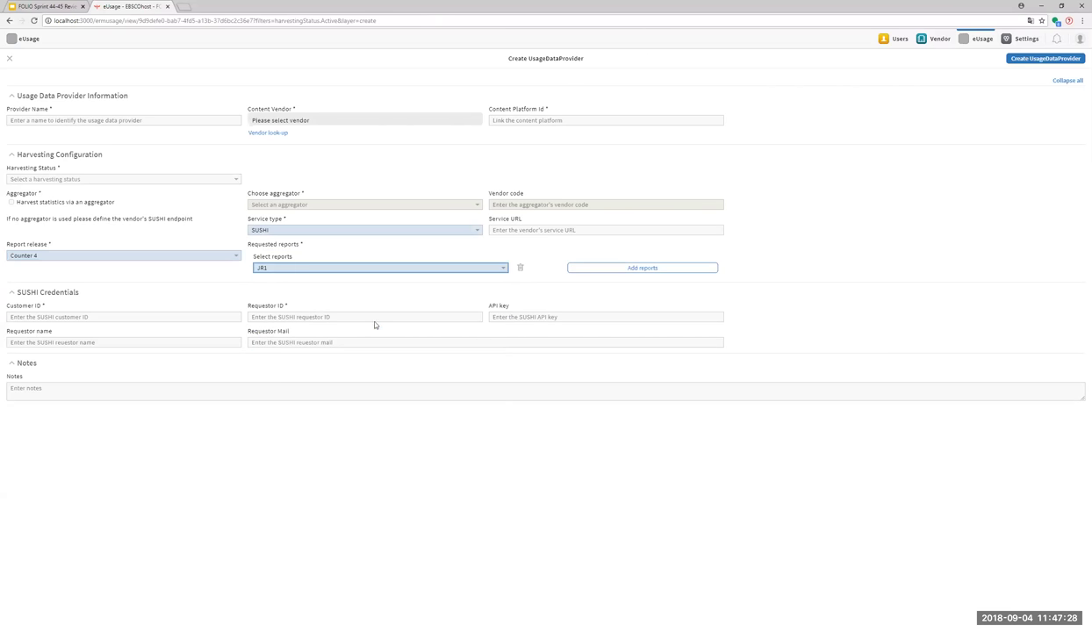
{"action": "left_click", "coordinate": [648, 267]}
{"action": "left_click", "coordinate": [347, 284]}
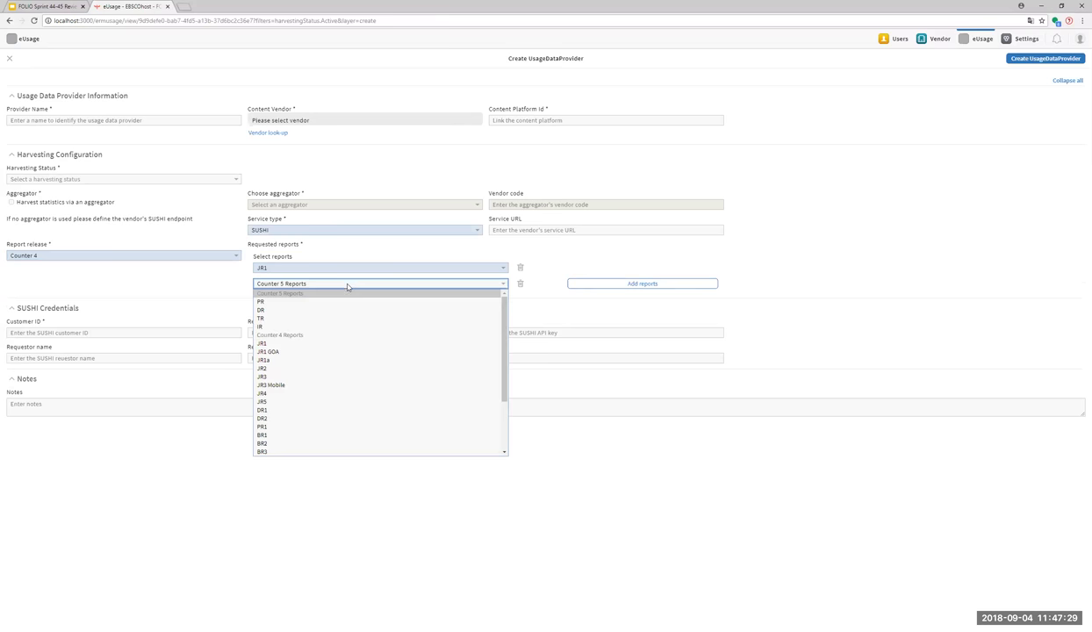
{"action": "left_click", "coordinate": [346, 367]}
{"action": "left_click", "coordinate": [610, 286]}
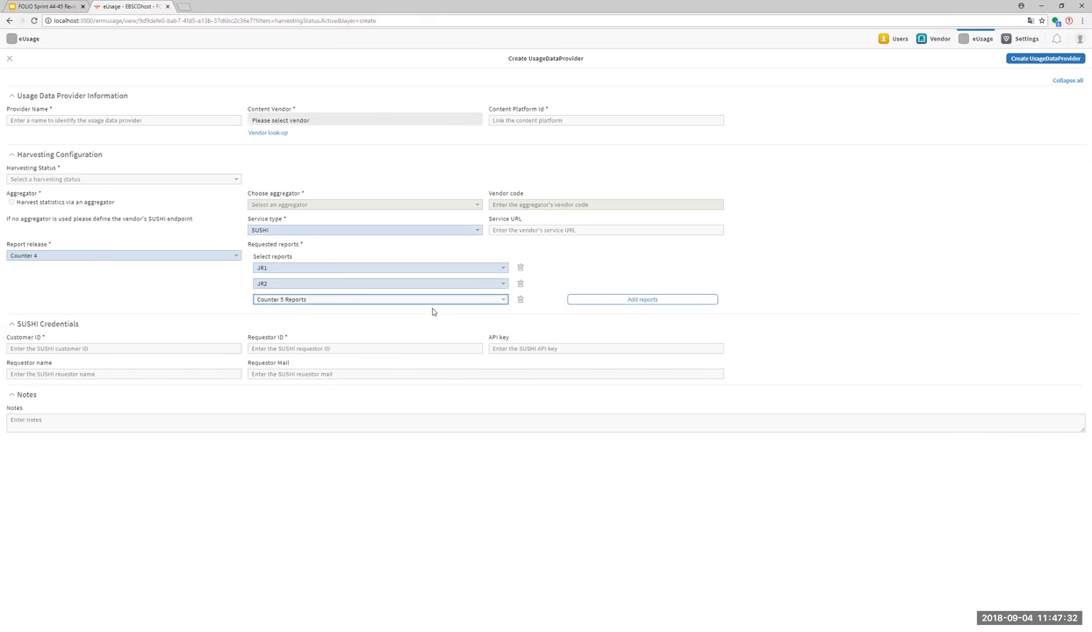
{"action": "left_click", "coordinate": [437, 299]}
{"action": "left_click", "coordinate": [436, 427]}
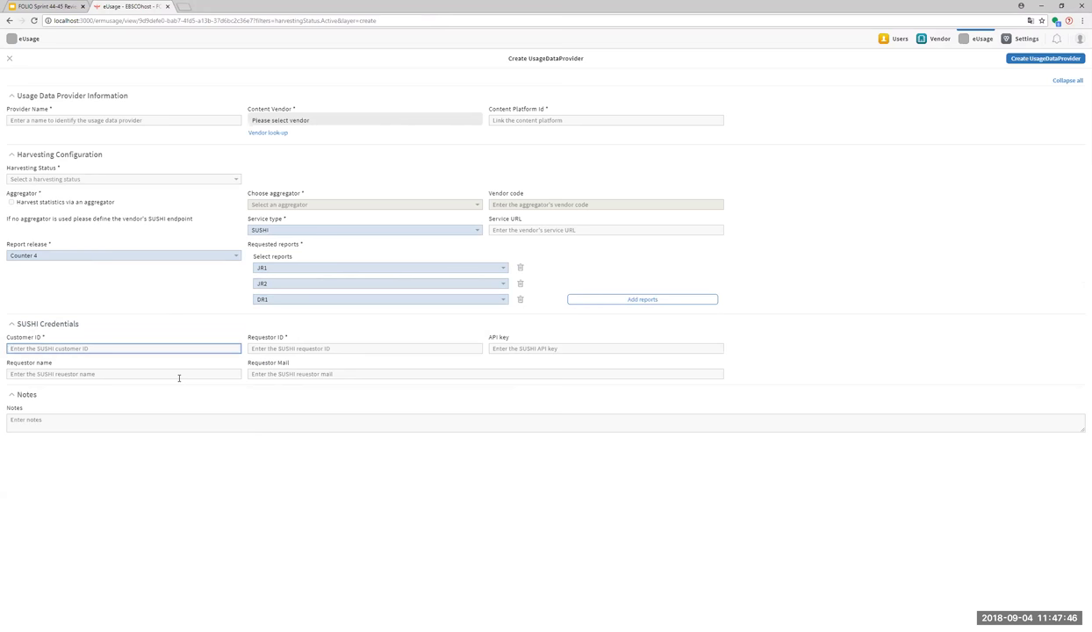
Discard the new provider form, view the EBSCO SUBSCRIPTION SERVICES vendor, then return to eUsage.
{"action": "left_click", "coordinate": [10, 59]}
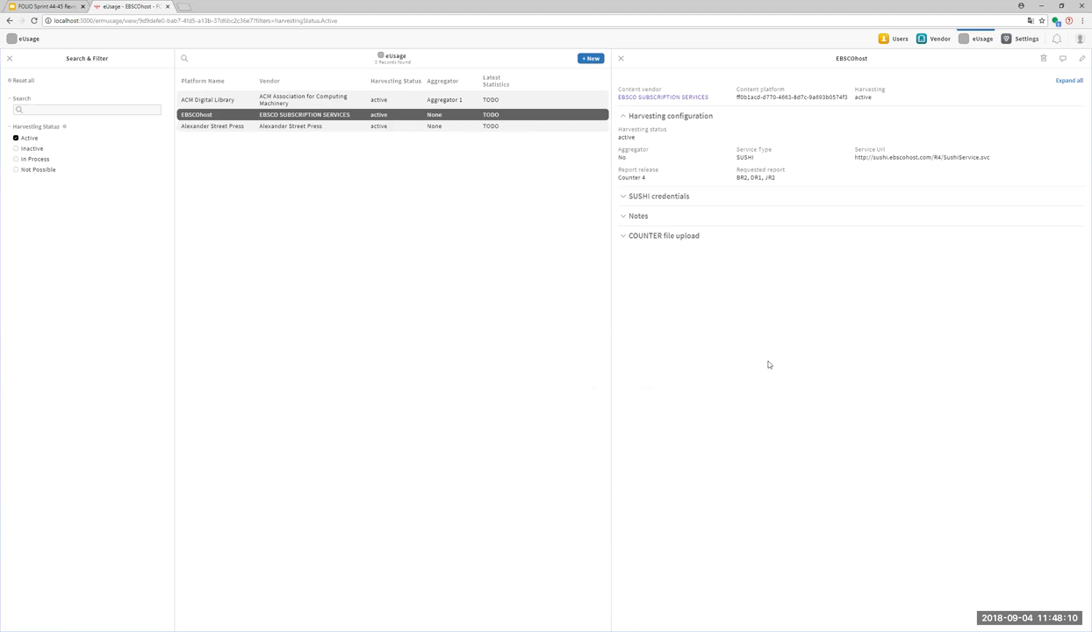
{"action": "left_click", "coordinate": [648, 96]}
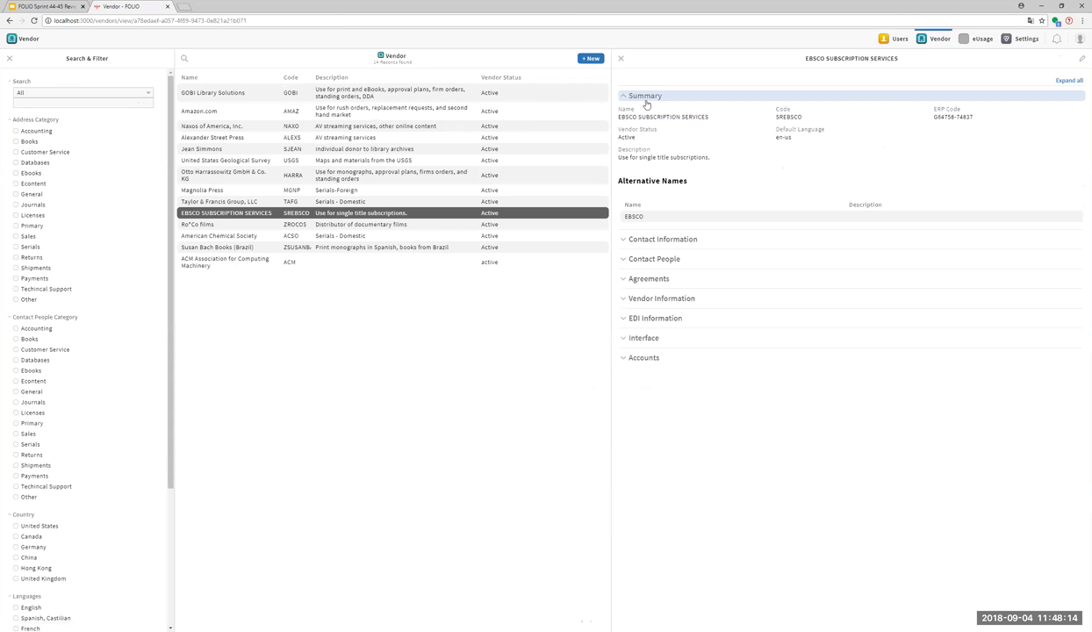
{"action": "left_click", "coordinate": [974, 38]}
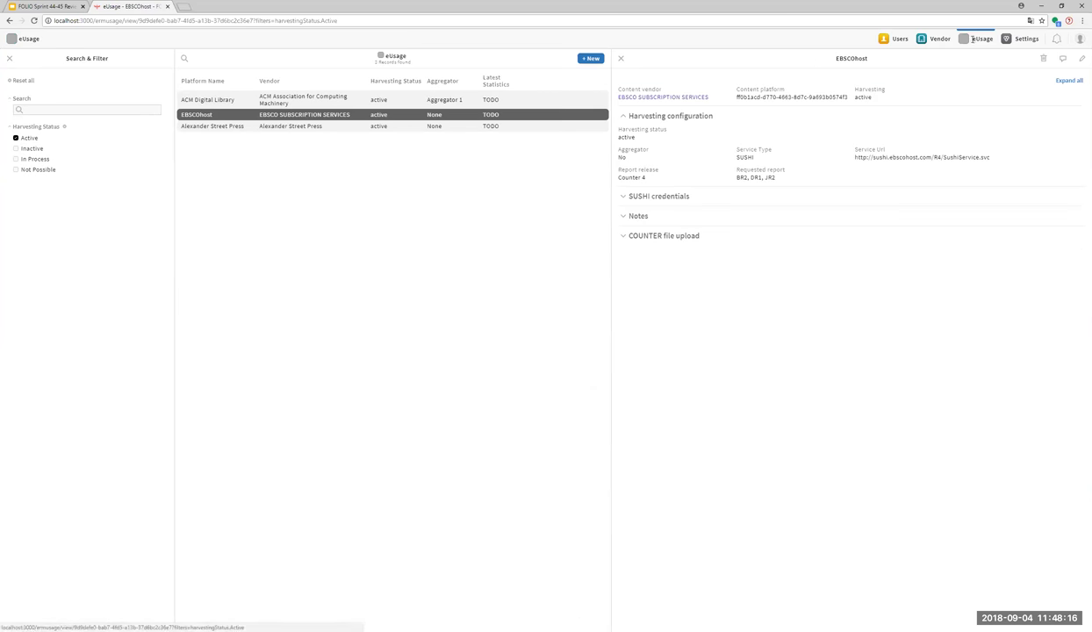
Create a new provider, searching 'ebsco' to set EBSCO SUBSCRIPTION SERVICES as content vendor.
{"action": "left_click", "coordinate": [589, 58]}
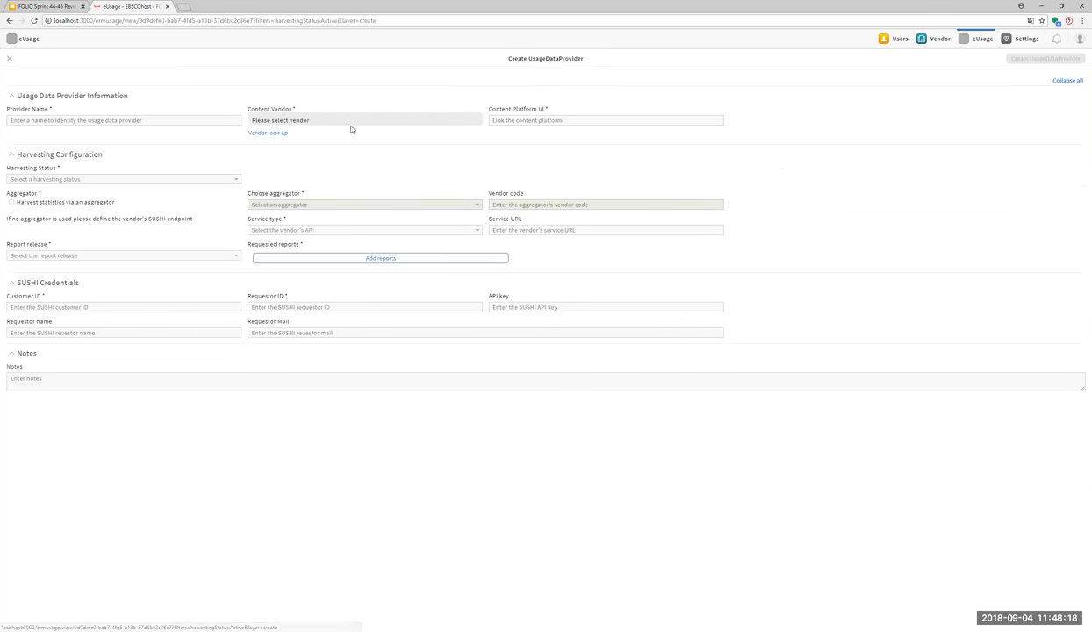
{"action": "left_click", "coordinate": [264, 133]}
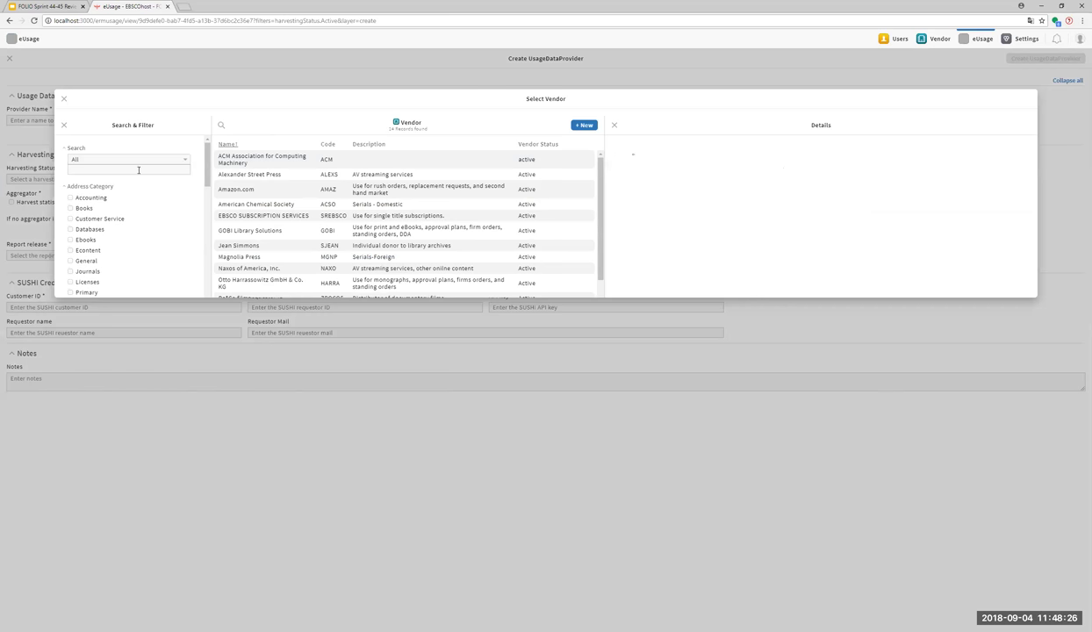
{"action": "left_click", "coordinate": [137, 169]}
{"action": "type", "text": "ebsco"}
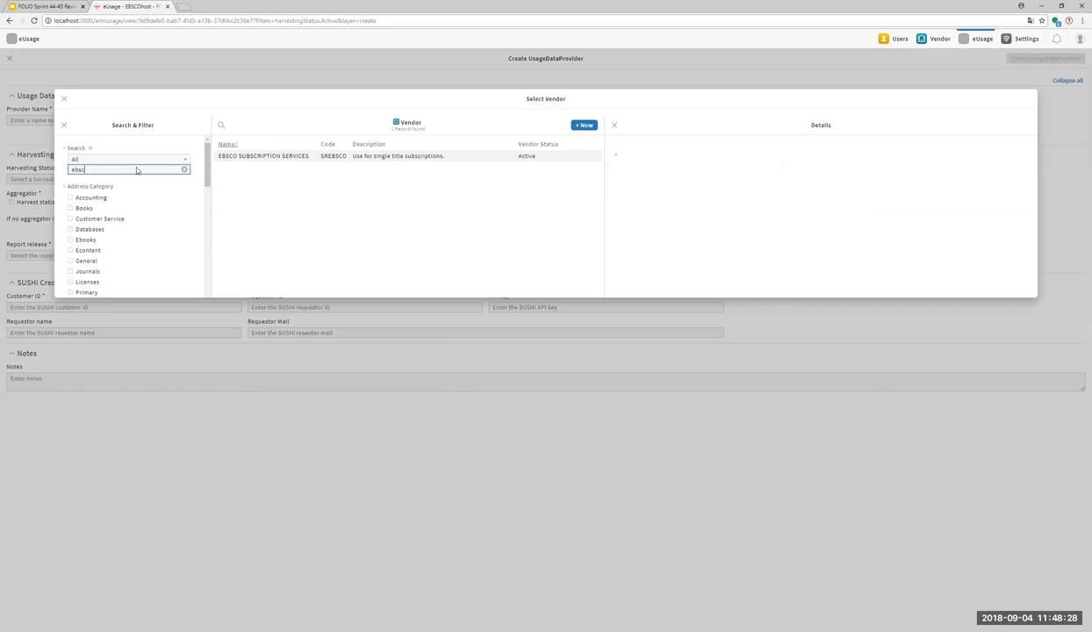
{"action": "left_click", "coordinate": [304, 156]}
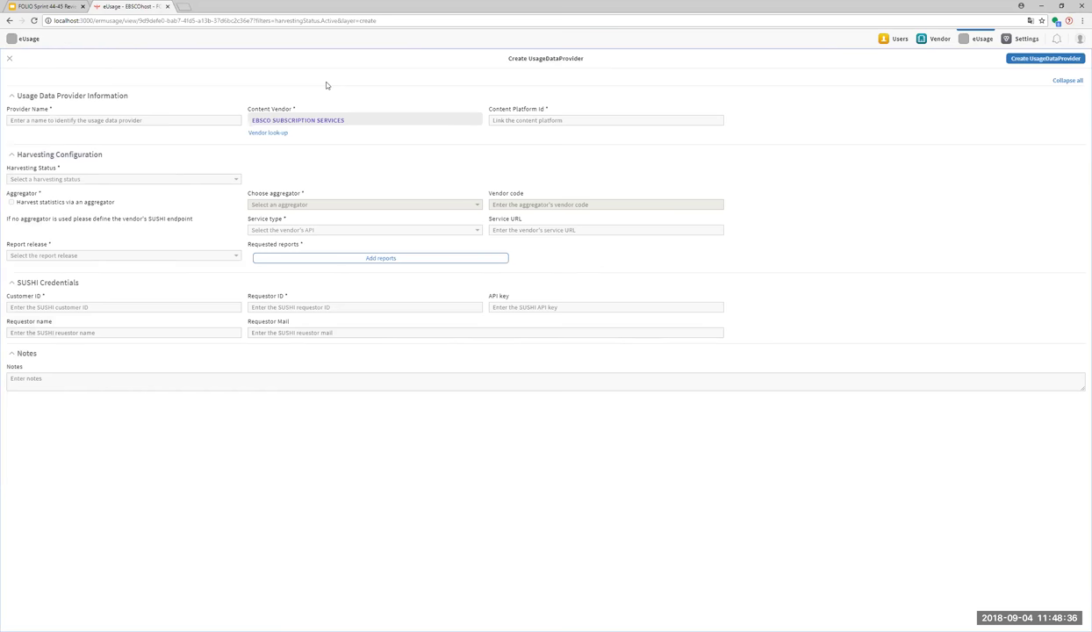
Discard the form, expand all EBSCOhost sections, then open and cancel another new provider's vendor lookup.
{"action": "left_click", "coordinate": [9, 58]}
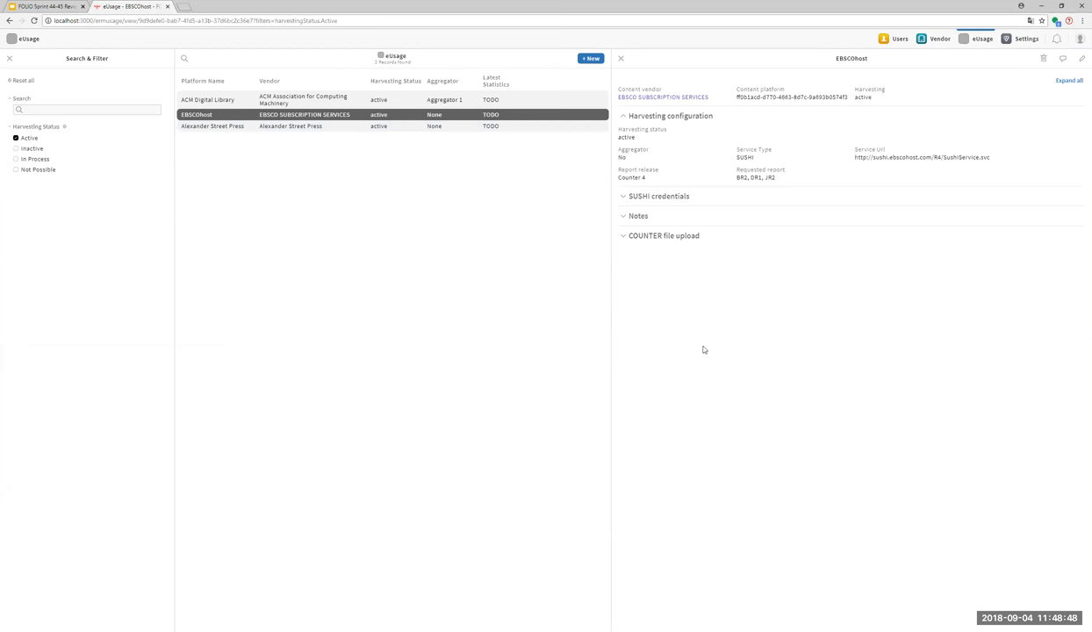
{"action": "left_click", "coordinate": [1069, 80]}
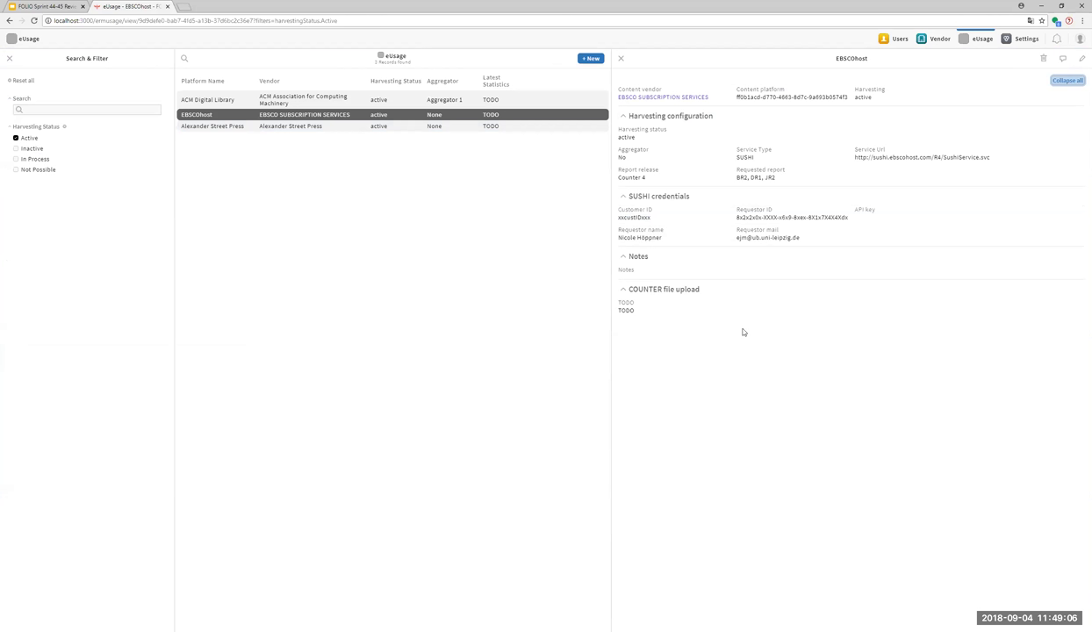
{"action": "left_click", "coordinate": [592, 59]}
{"action": "left_click", "coordinate": [261, 130]}
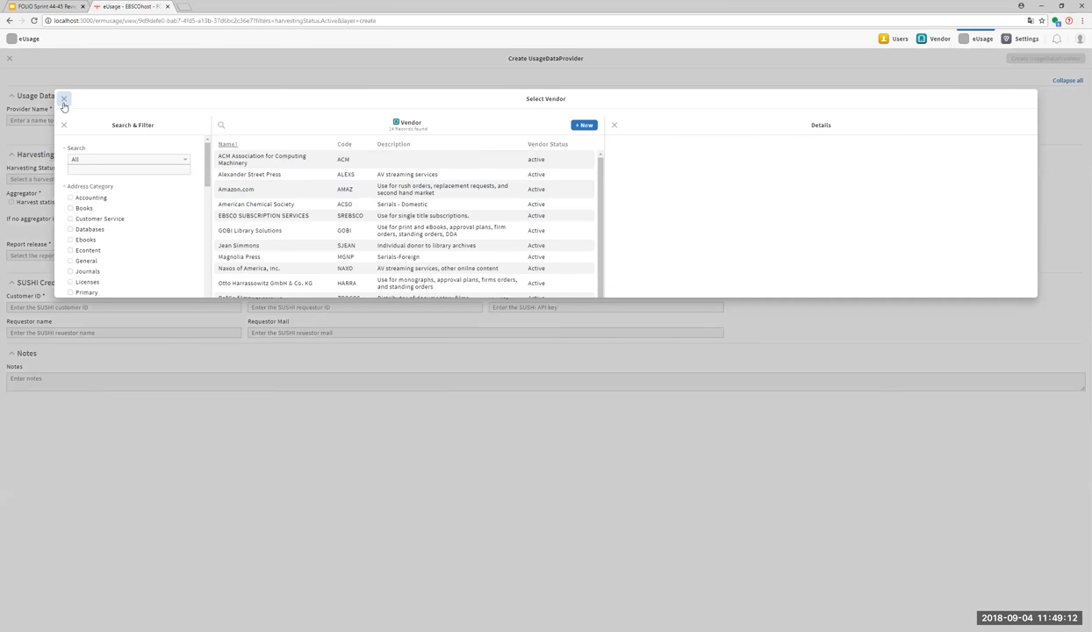
{"action": "left_click", "coordinate": [63, 103]}
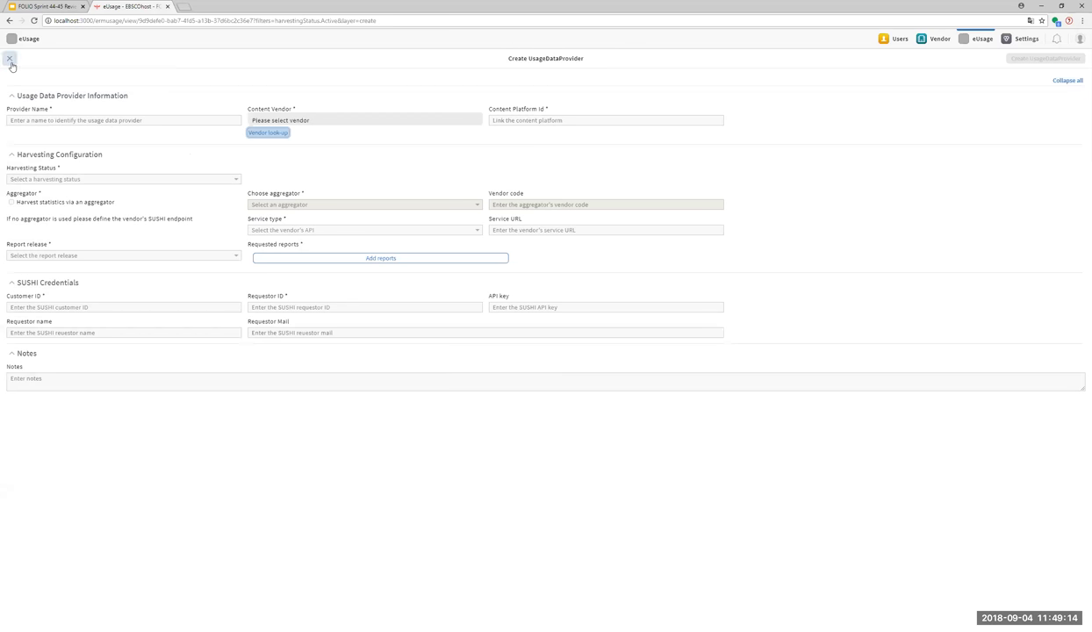
{"action": "left_click", "coordinate": [9, 58]}
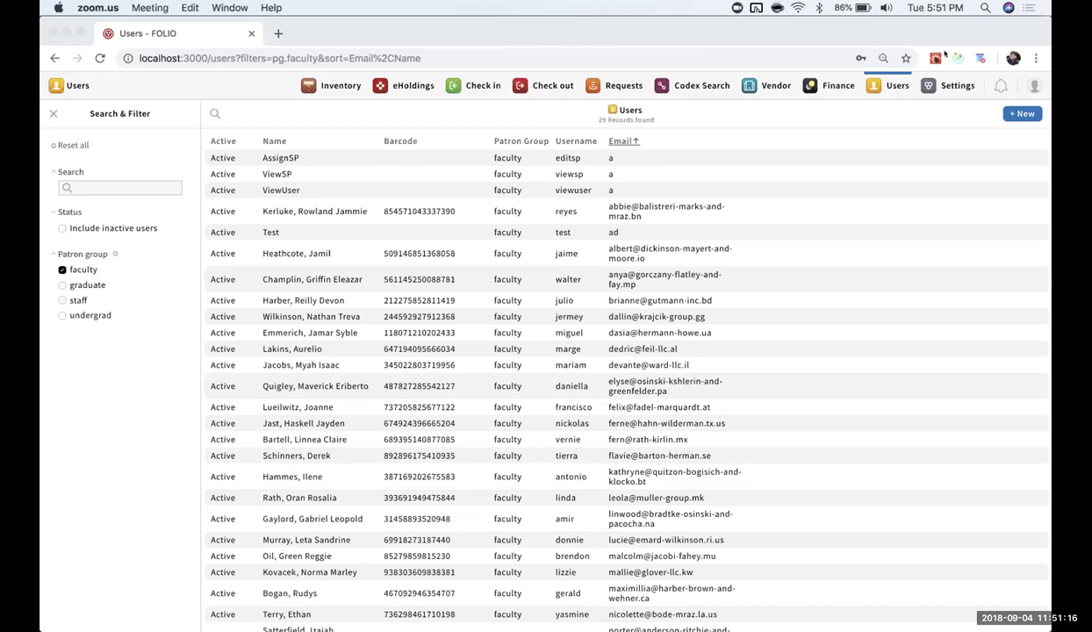
{"action": "left_click", "coordinate": [325, 189]}
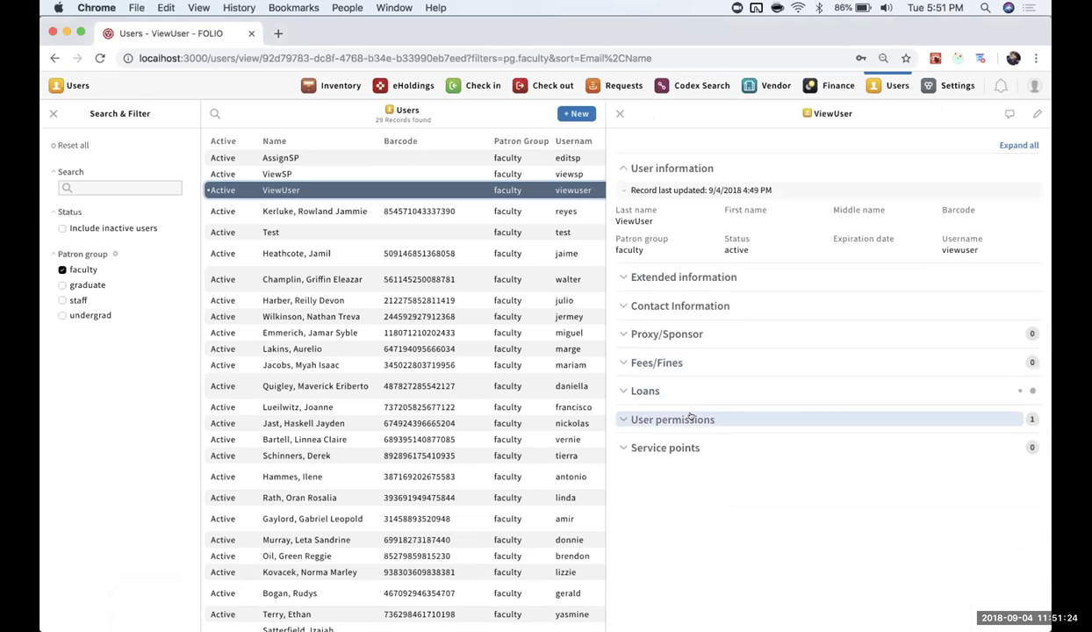
{"action": "left_click", "coordinate": [676, 420]}
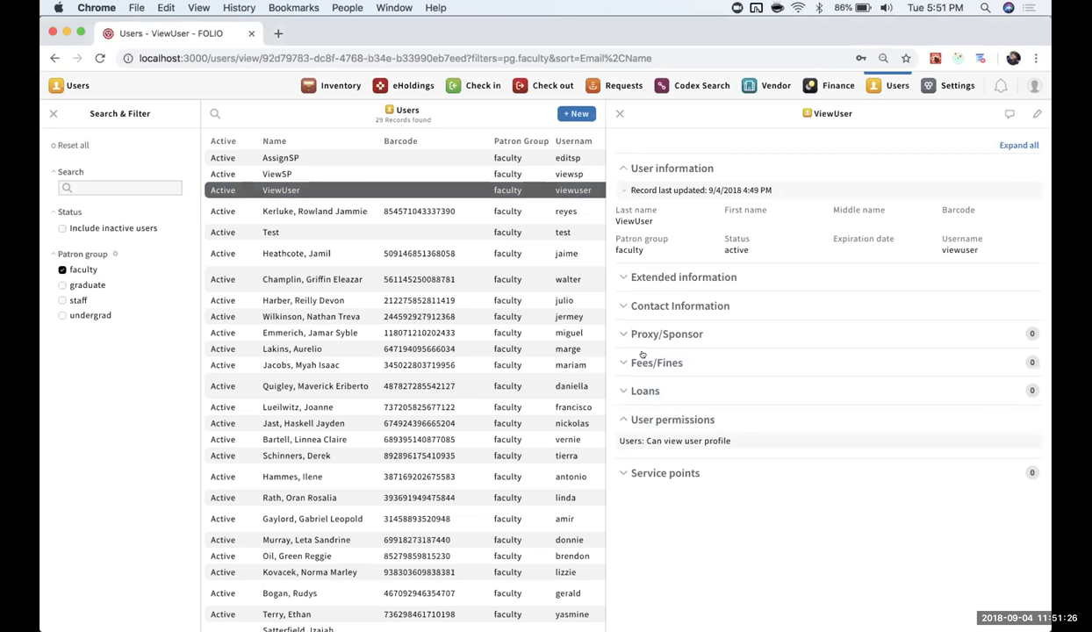
{"action": "left_click", "coordinate": [376, 175]}
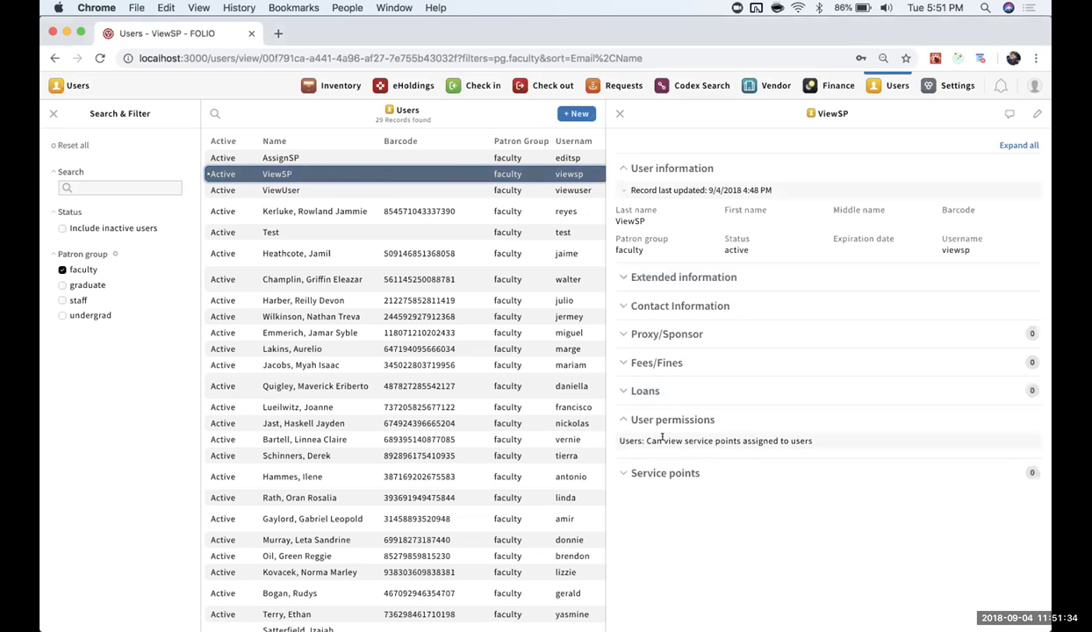
{"action": "left_click", "coordinate": [491, 158]}
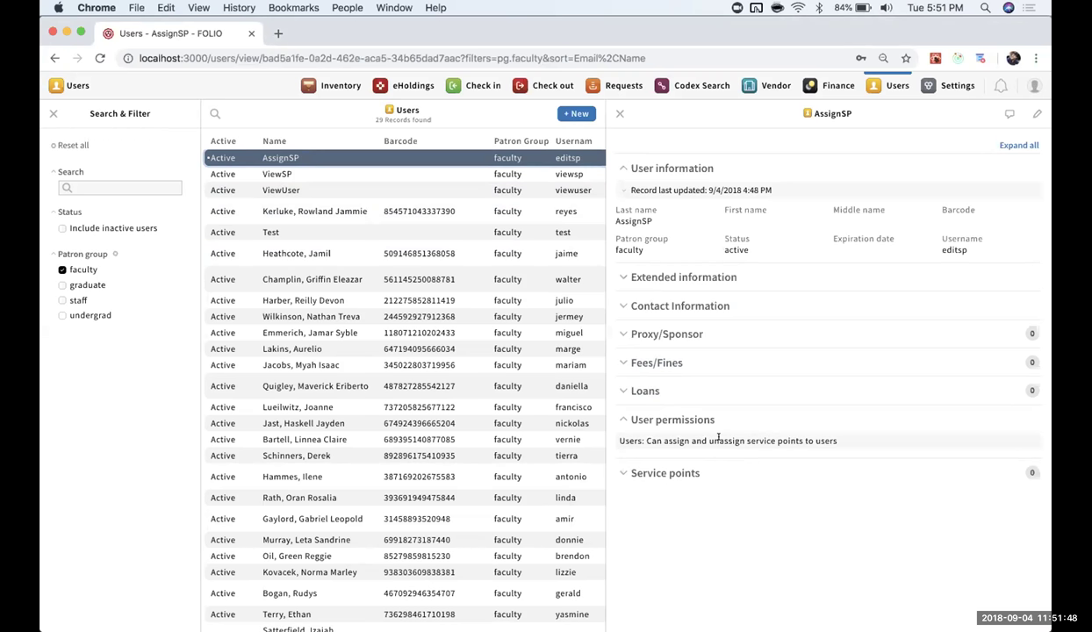
{"action": "left_click_drag", "start_coordinate": [617, 436], "coordinate": [820, 436]}
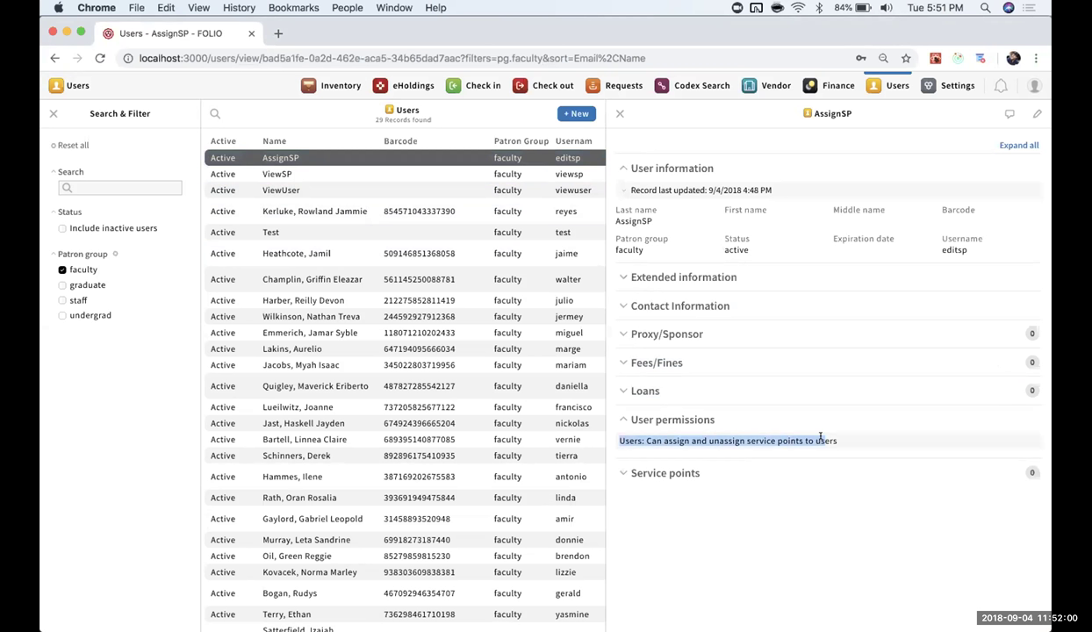
{"action": "left_click", "coordinate": [821, 436]}
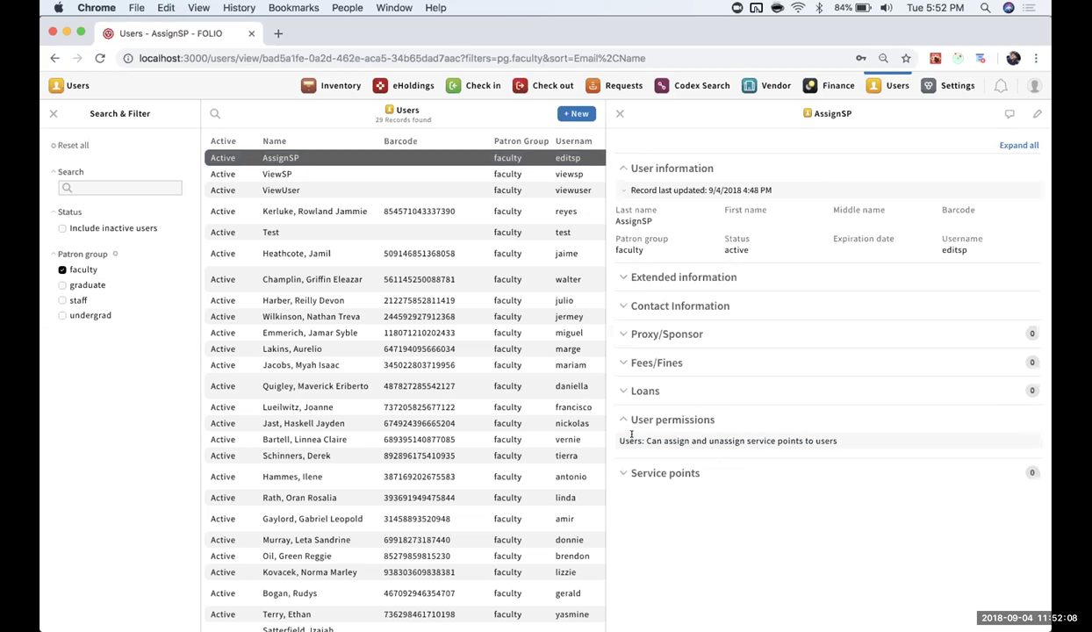
{"action": "left_click_drag", "start_coordinate": [623, 440], "coordinate": [822, 445]}
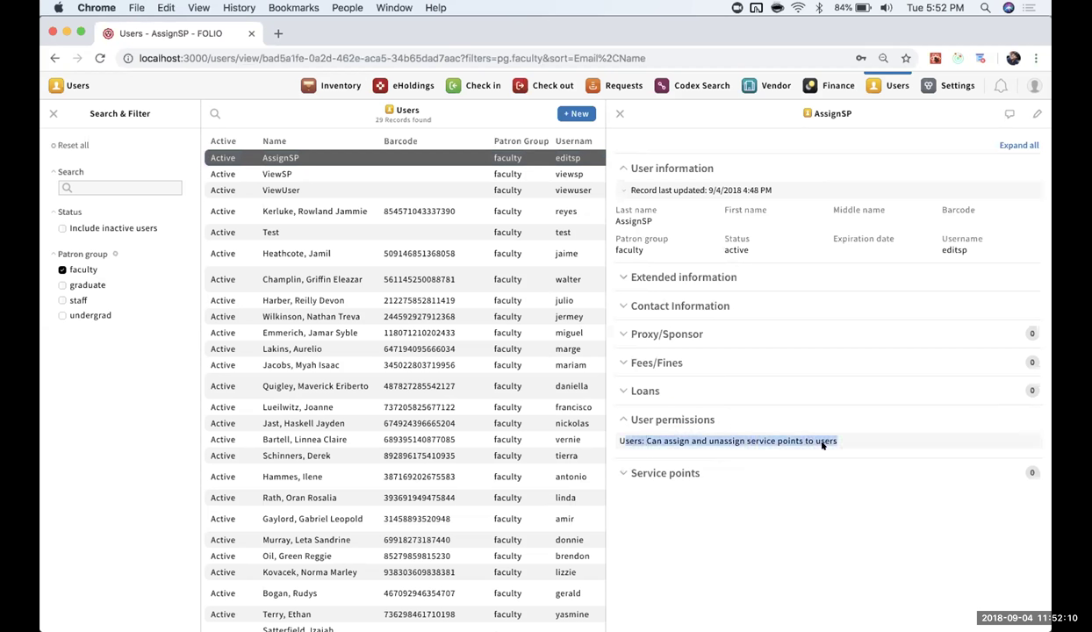
{"action": "left_click", "coordinate": [820, 442]}
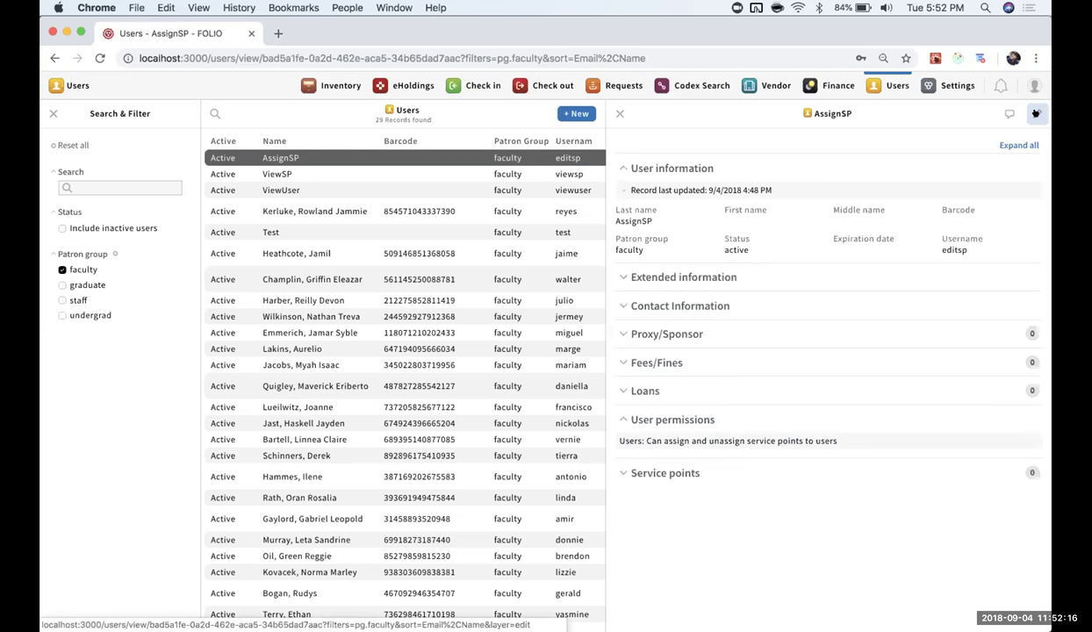
Log out the administrator and sign in with the view-only test account's username and password.
{"action": "left_click", "coordinate": [1034, 85]}
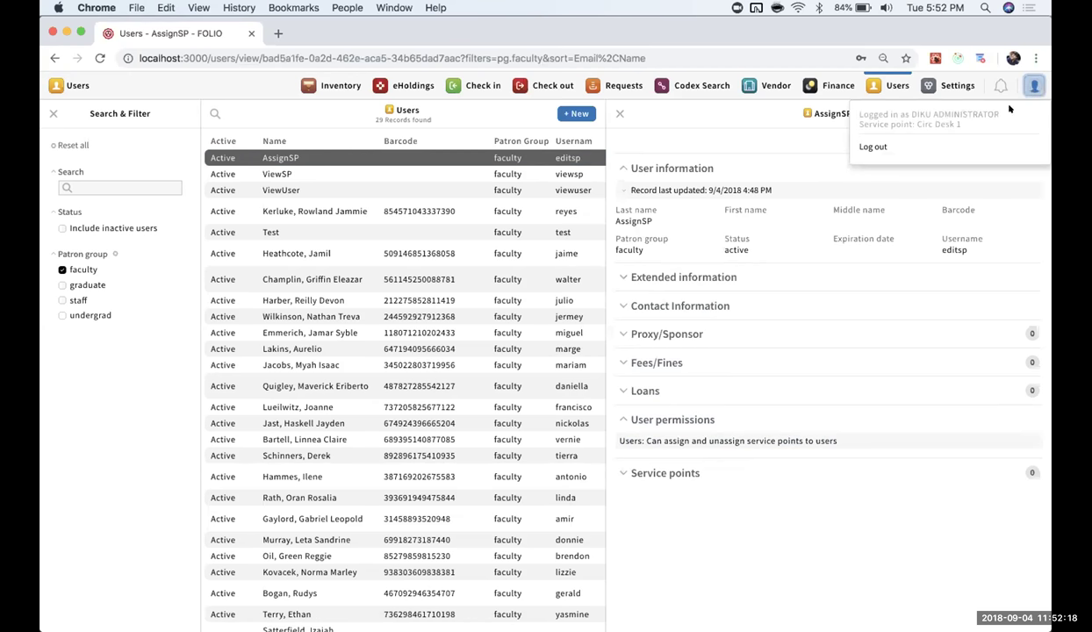
{"action": "left_click", "coordinate": [922, 142]}
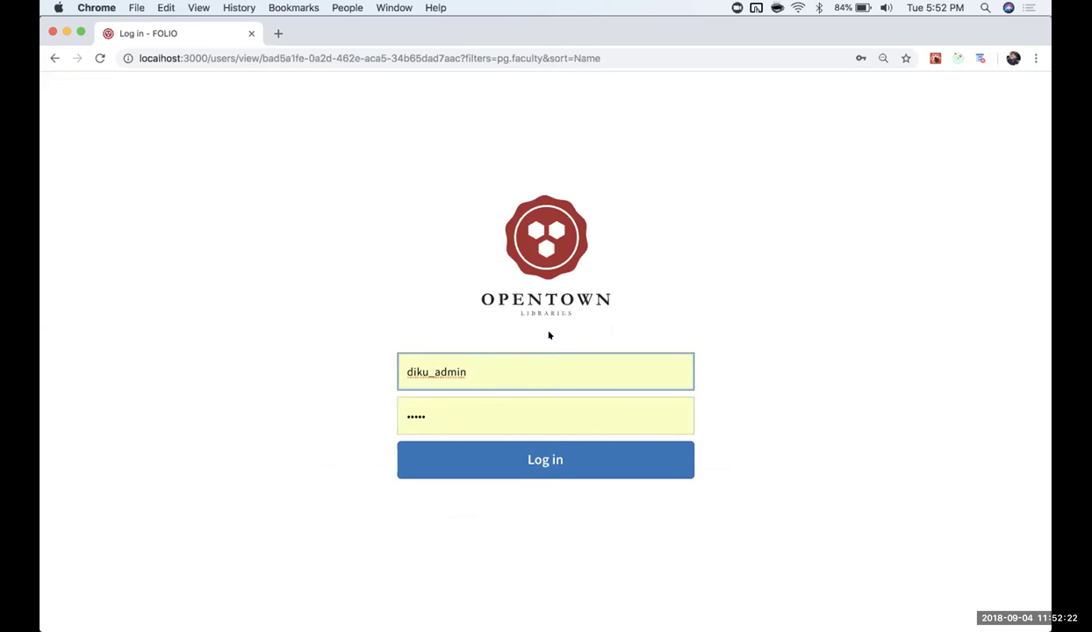
{"action": "key", "text": "super+a"}
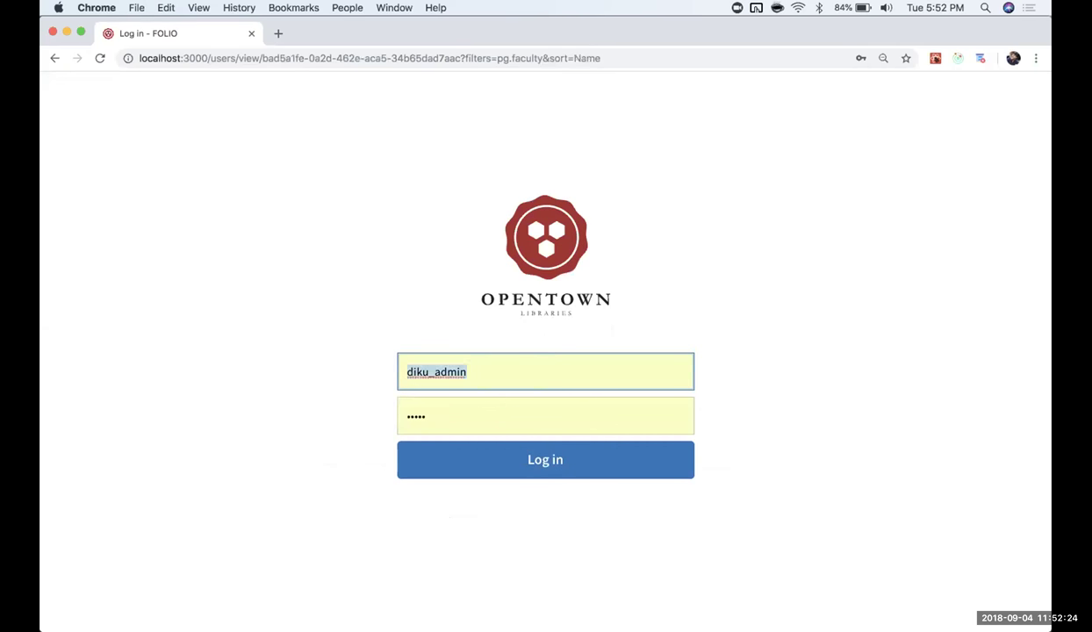
{"action": "type", "text": "view"}
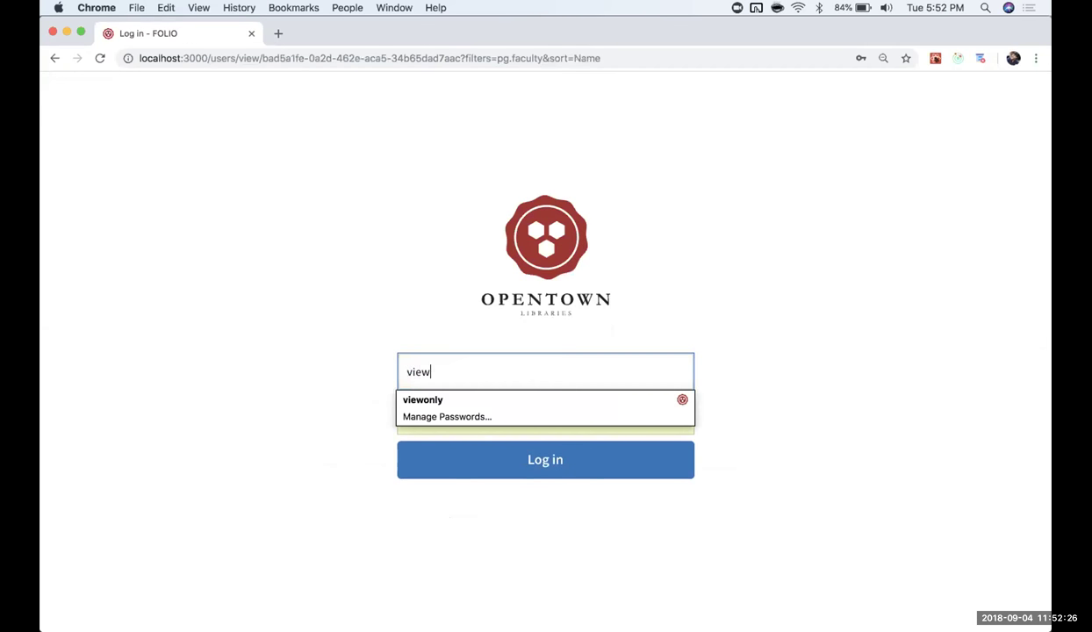
{"action": "type", "text": "user"}
{"action": "key", "text": "Tab"}
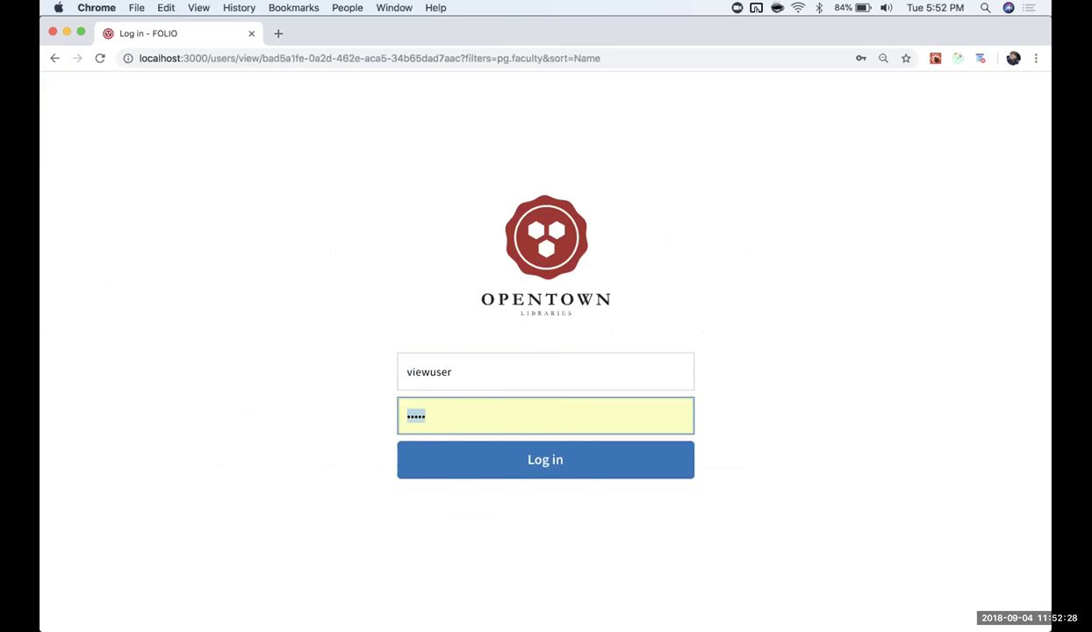
{"action": "type", "text": "viewuser"}
{"action": "key", "text": "Return"}
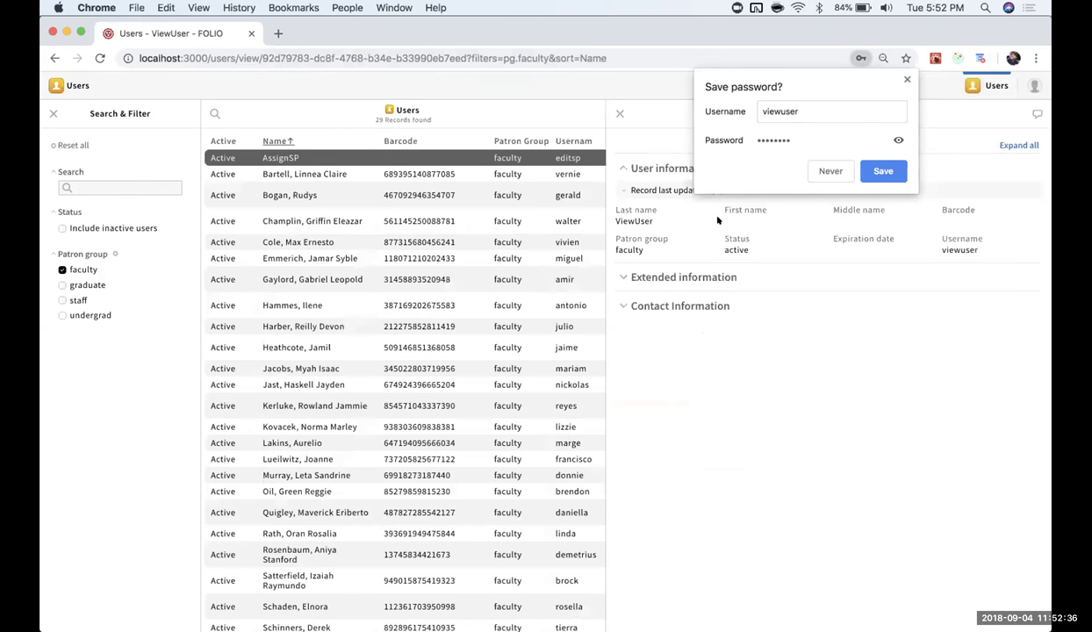
{"action": "left_click", "coordinate": [905, 78]}
Open the faculty patron's record and collapse its contact and extended information sections.
{"action": "left_click", "coordinate": [744, 305]}
{"action": "left_click", "coordinate": [744, 274]}
{"action": "left_click", "coordinate": [375, 172]}
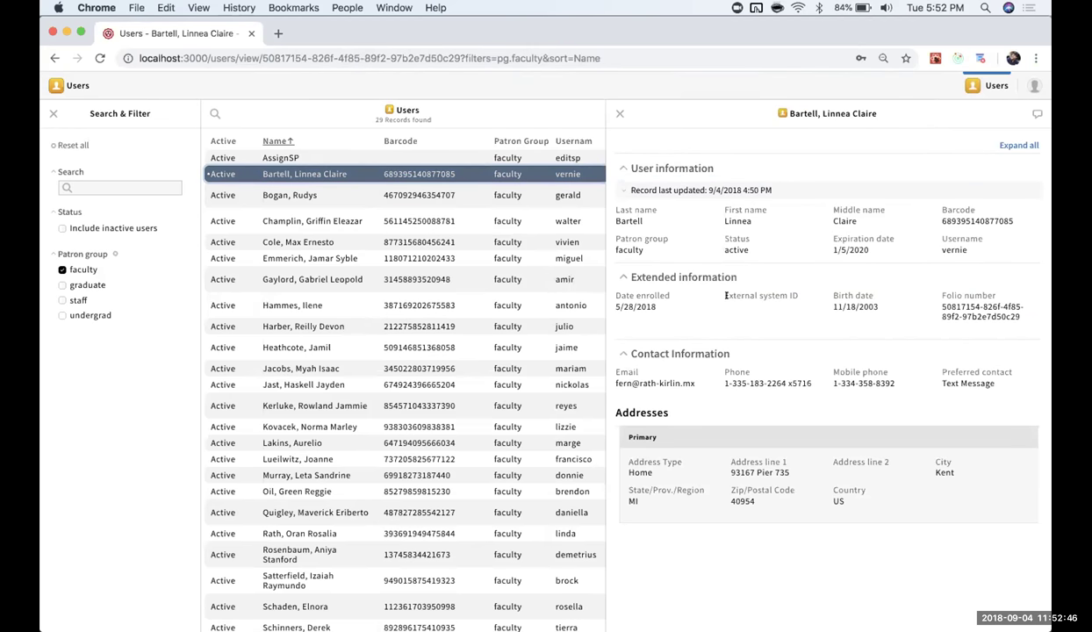
{"action": "left_click", "coordinate": [672, 351]}
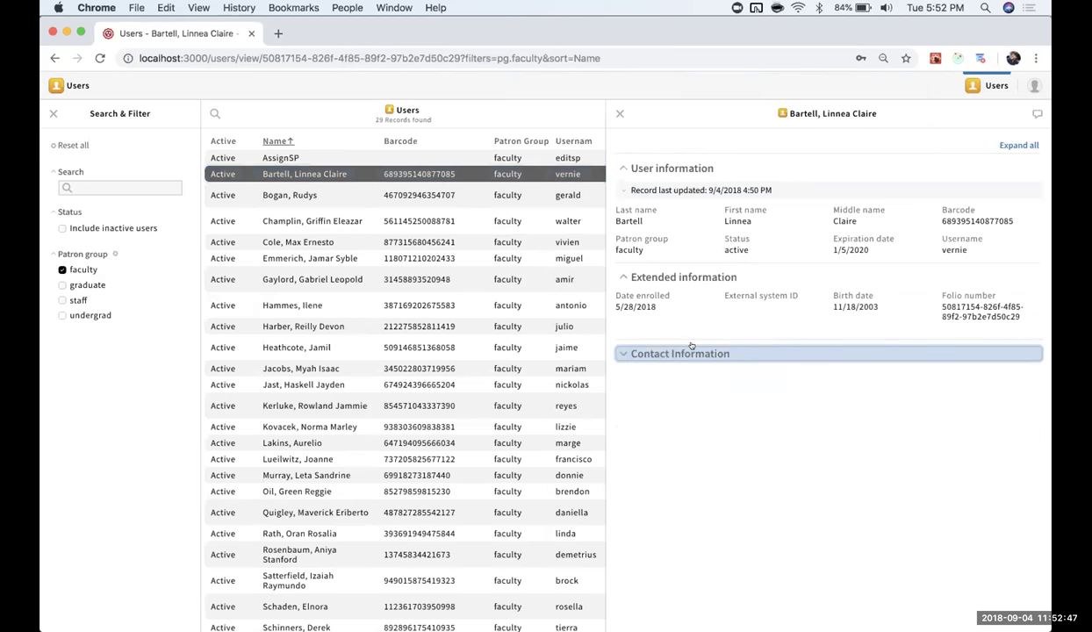
{"action": "left_click", "coordinate": [685, 276]}
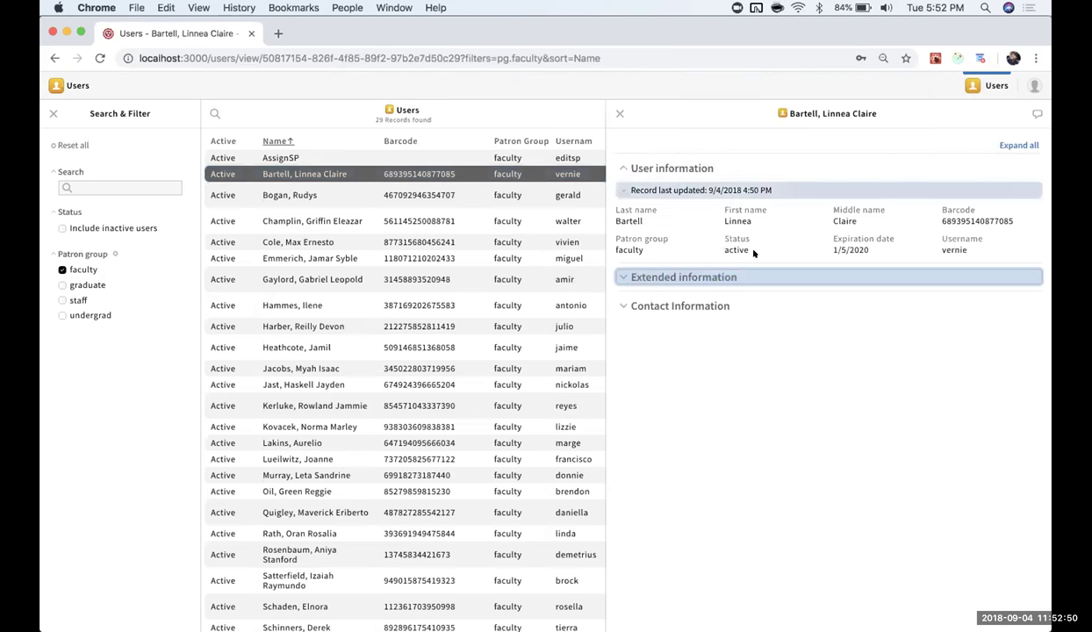
{"action": "left_click", "coordinate": [1034, 86]}
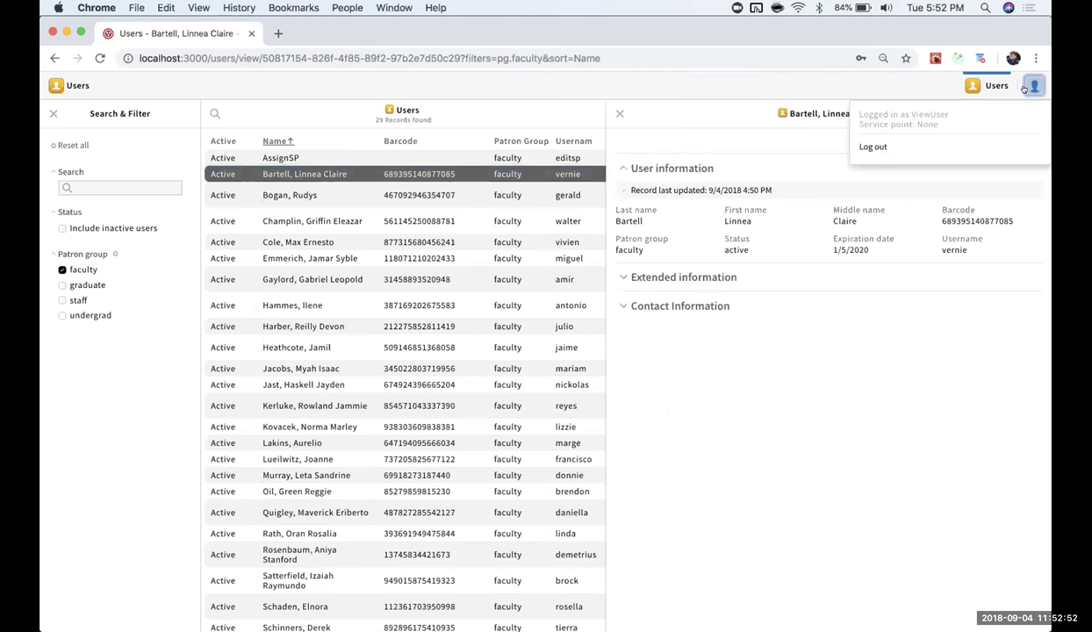
Log out and sign in with the service-point viewer account's username and password.
{"action": "left_click", "coordinate": [957, 141]}
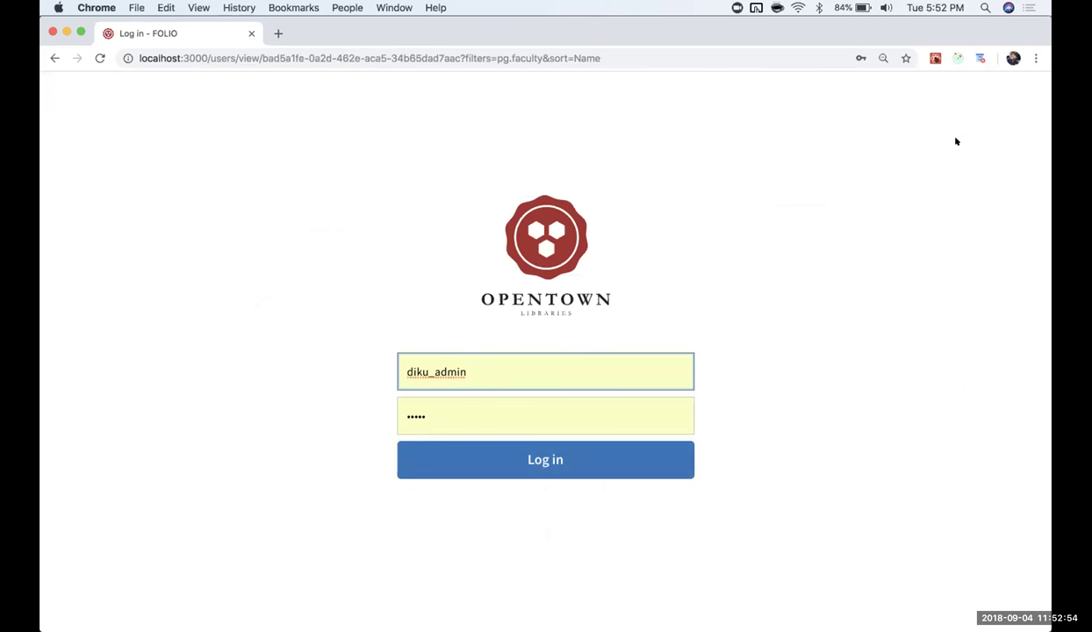
{"action": "key", "text": "super+a"}
{"action": "type", "text": "viewsp"}
{"action": "key", "text": "Tab"}
{"action": "type", "text": "viewsp"}
{"action": "key", "text": "Return"}
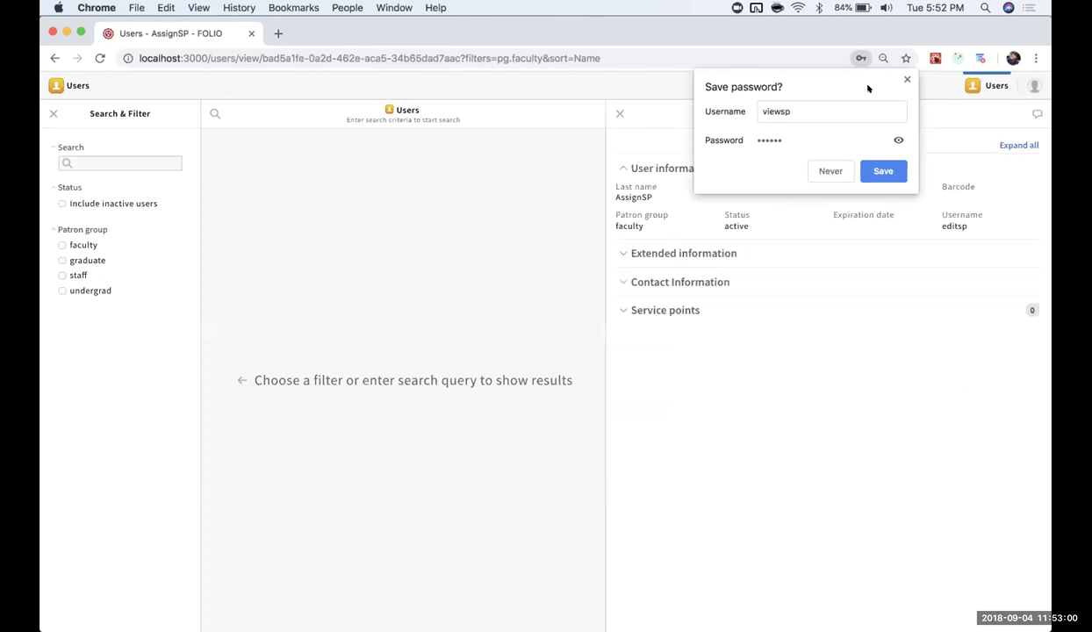
{"action": "left_click", "coordinate": [906, 79]}
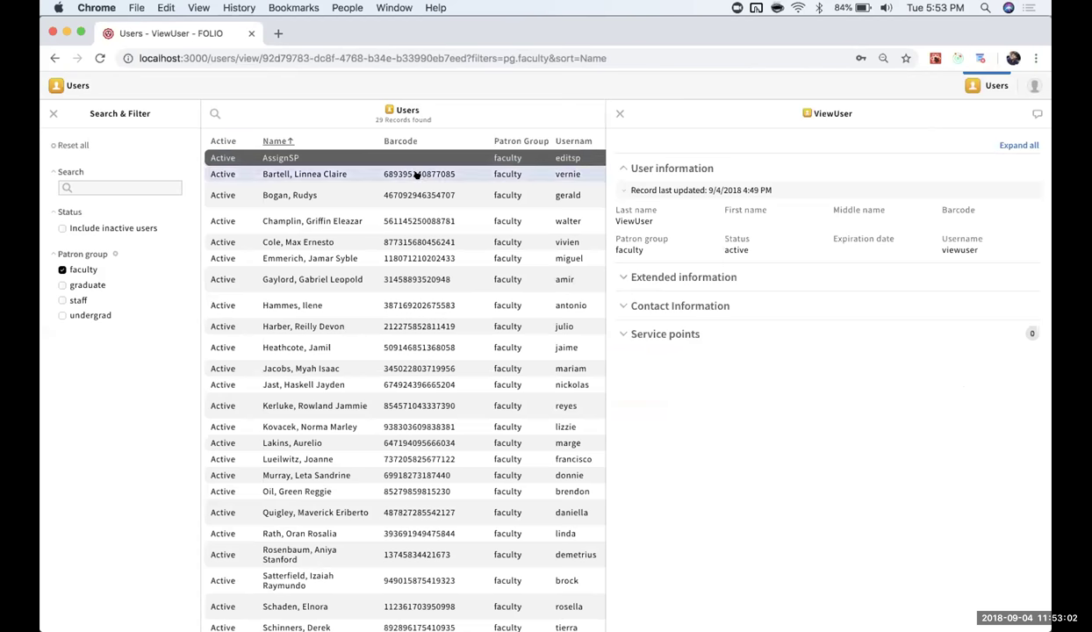
Open the faculty patron, expand Service points to see Circ Desk 1, then log out.
{"action": "left_click", "coordinate": [417, 175]}
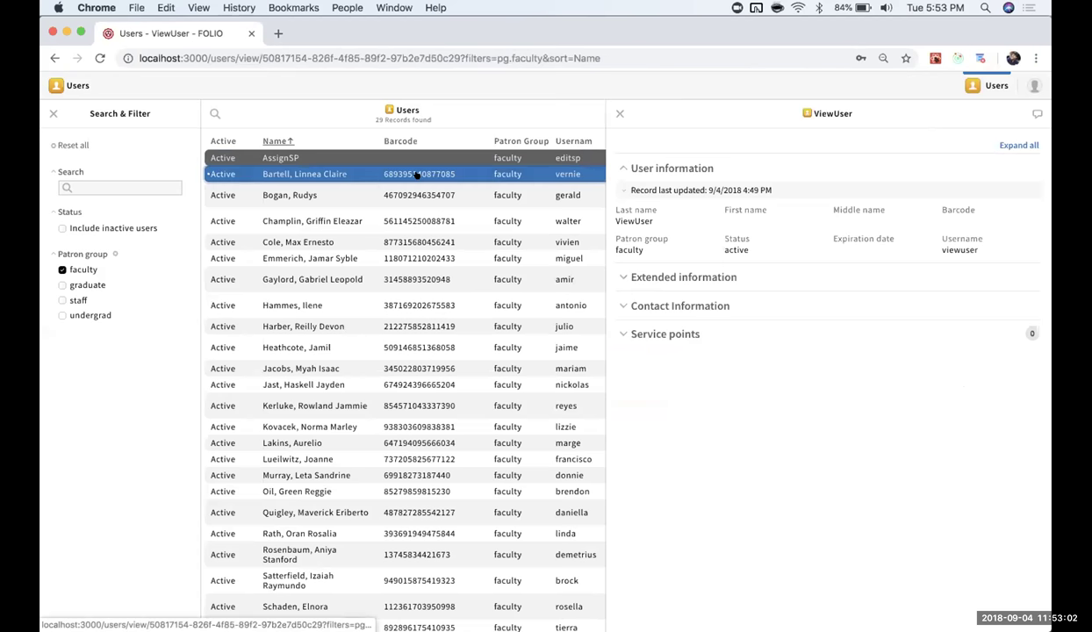
{"action": "left_click", "coordinate": [673, 333]}
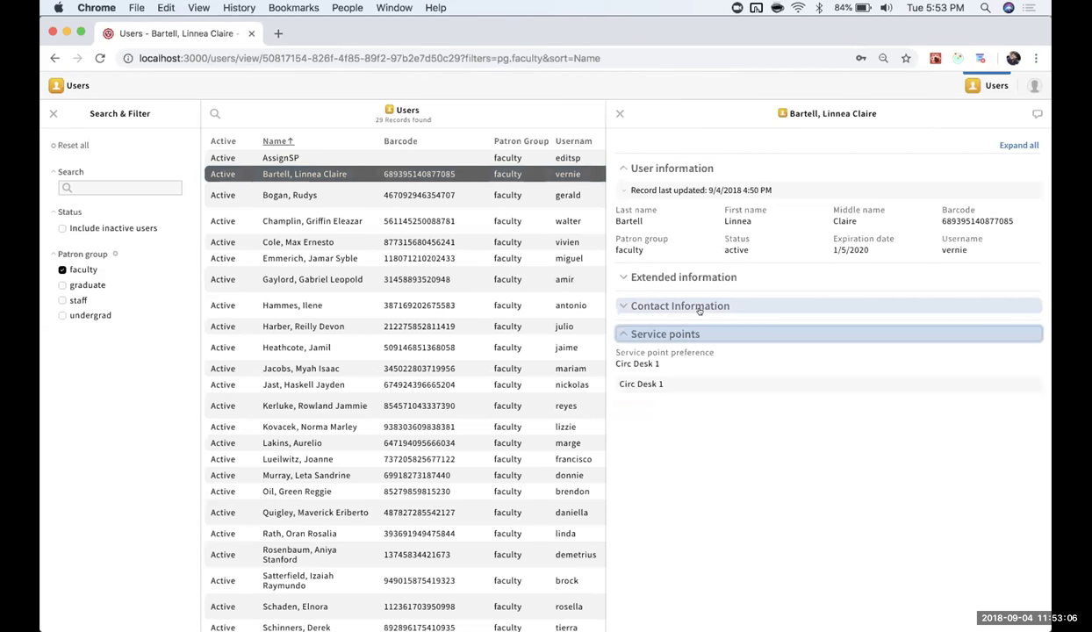
{"action": "left_click", "coordinate": [1034, 85]}
{"action": "left_click", "coordinate": [877, 147]}
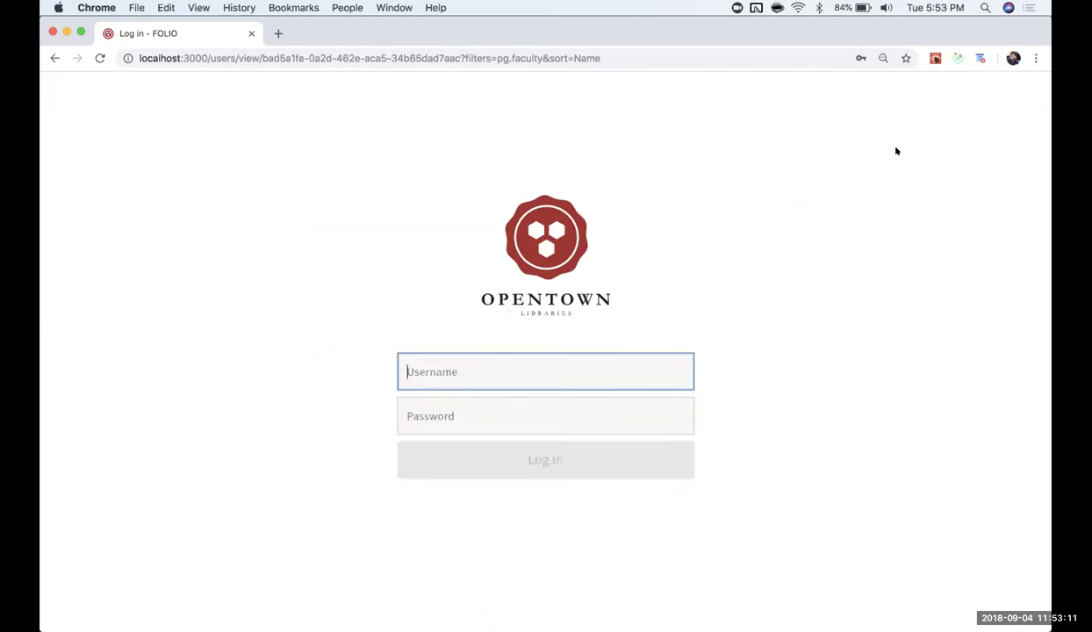
Sign in to FOLIO with the service-point editor test account's username and password.
{"action": "double_click", "coordinate": [512, 363]}
{"action": "type", "text": "editsp"}
{"action": "key", "text": "Tab"}
{"action": "type", "text": "editsp"}
{"action": "key", "text": "Return"}
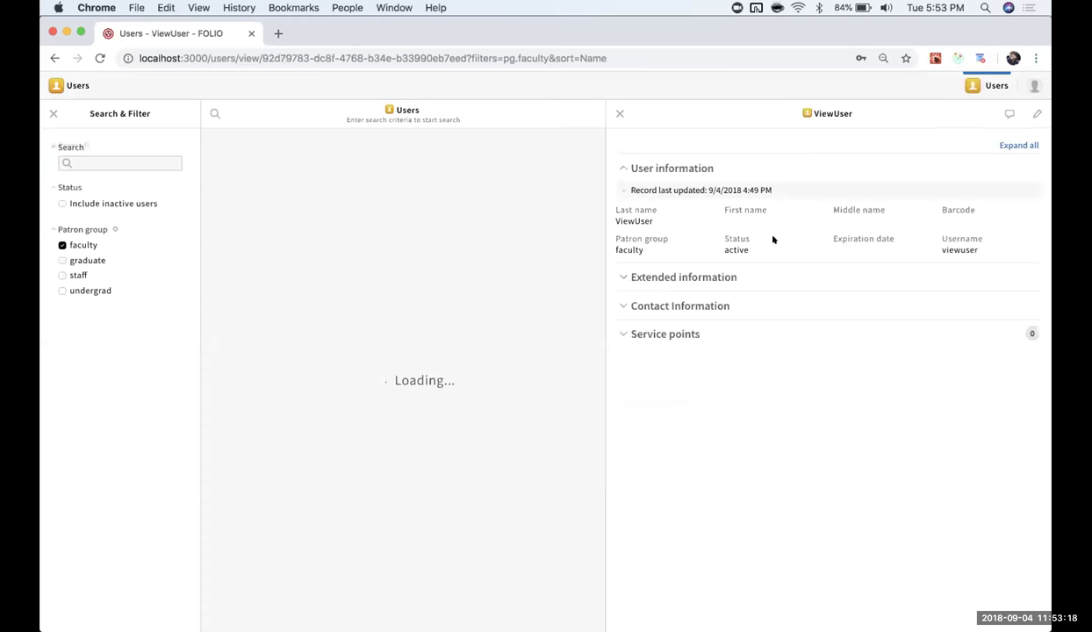
Open the faculty patron's record, expand Service points, and start editing it.
{"action": "left_click", "coordinate": [531, 175]}
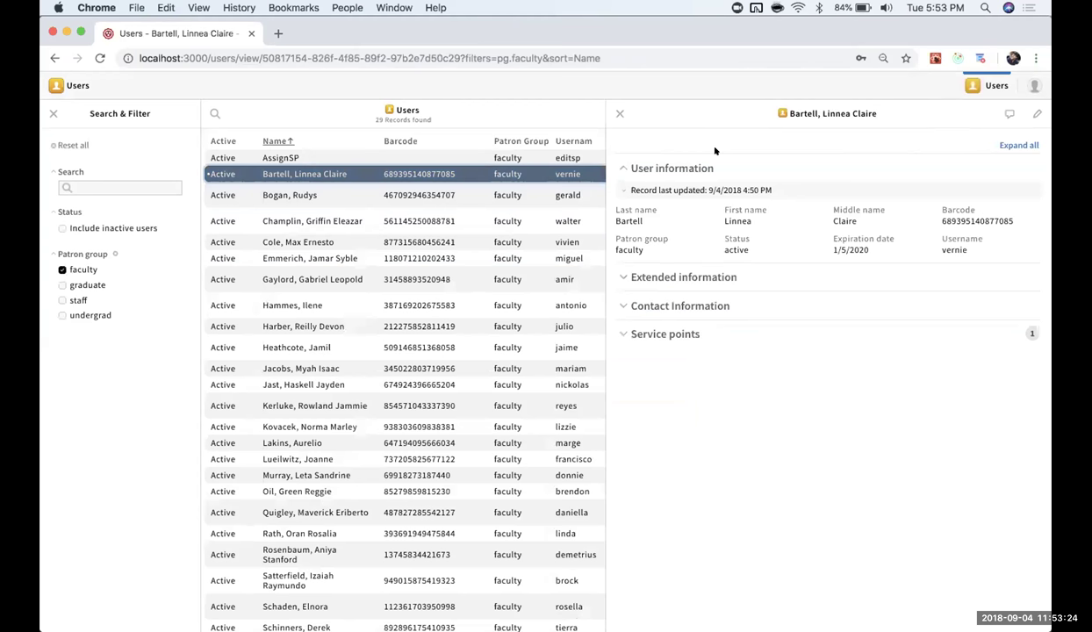
{"action": "left_click", "coordinate": [680, 331]}
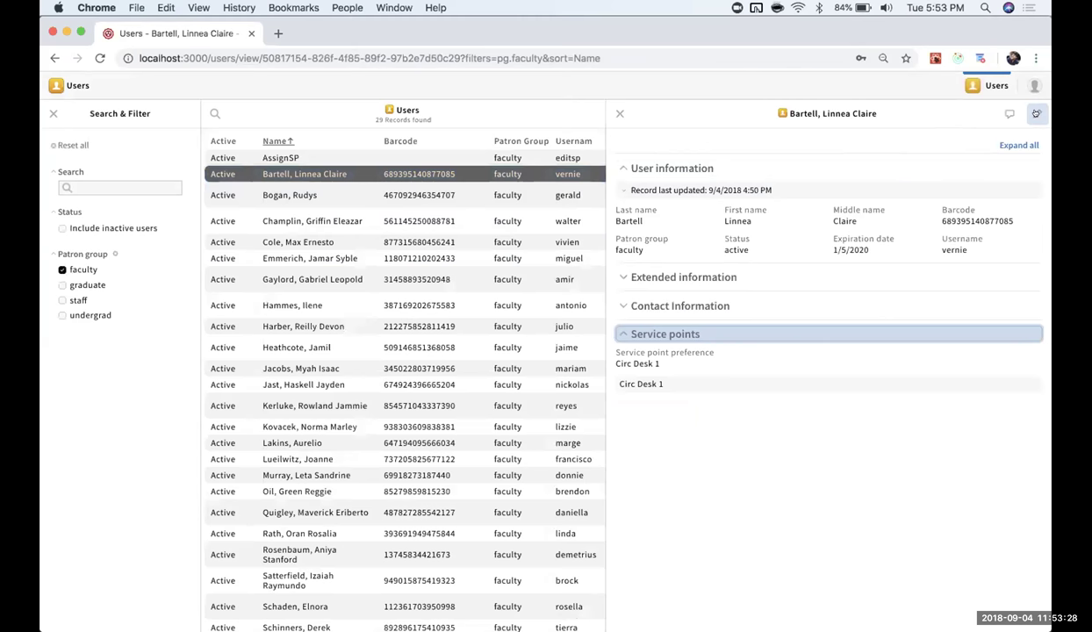
{"action": "left_click", "coordinate": [1036, 115]}
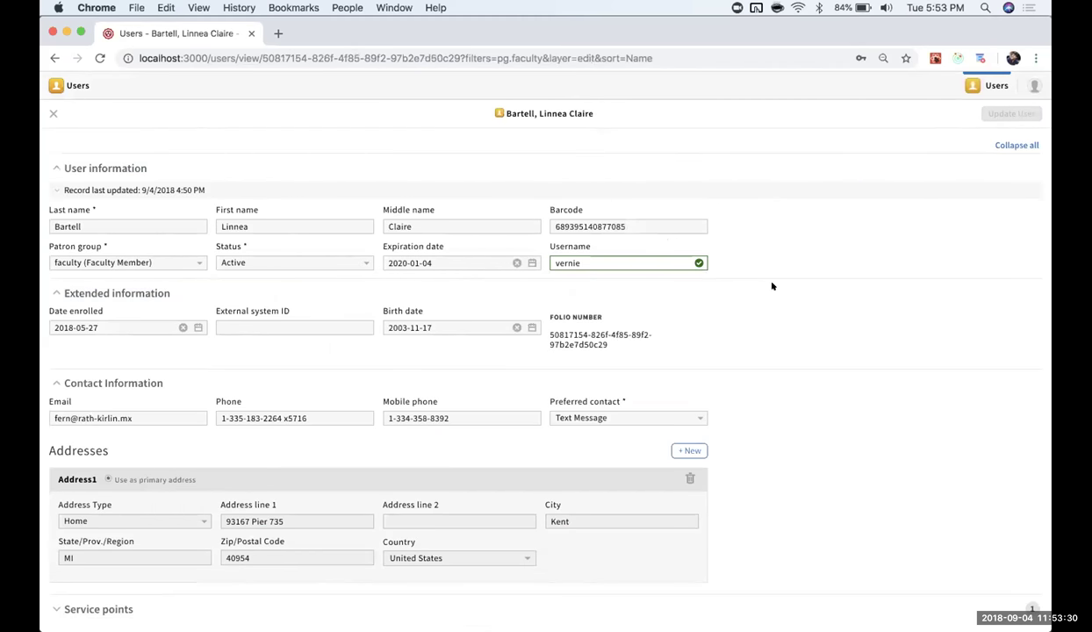
Add Circ Desk 2 as a service point for the faculty patron and save the record.
{"action": "left_click", "coordinate": [1014, 145]}
{"action": "left_click", "coordinate": [467, 248]}
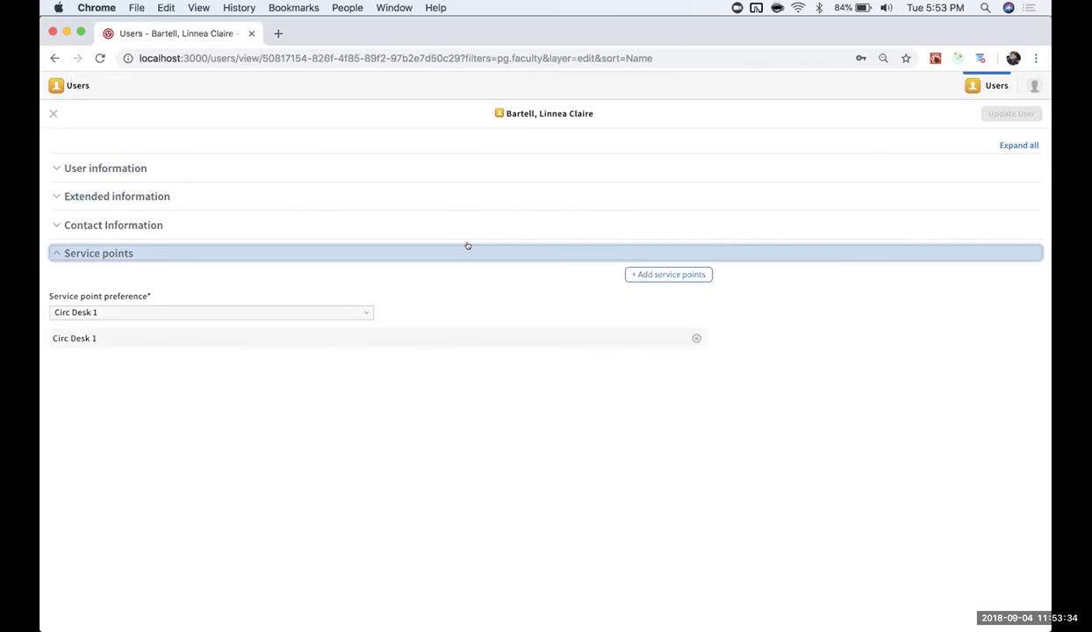
{"action": "left_click", "coordinate": [638, 273]}
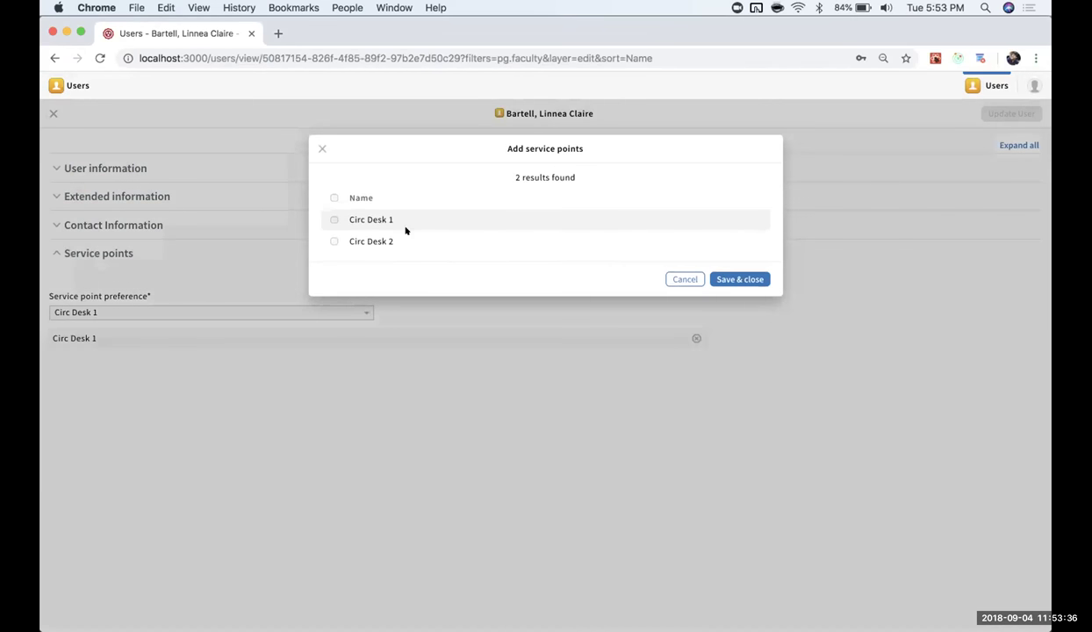
{"action": "left_click", "coordinate": [331, 241]}
{"action": "left_click", "coordinate": [739, 279]}
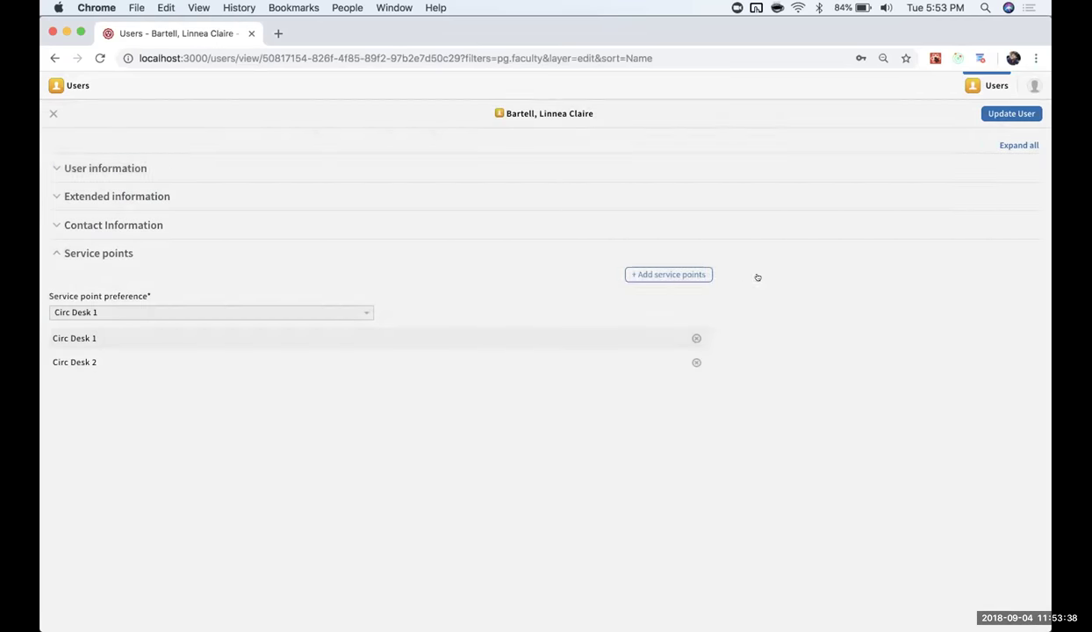
{"action": "left_click", "coordinate": [1010, 114]}
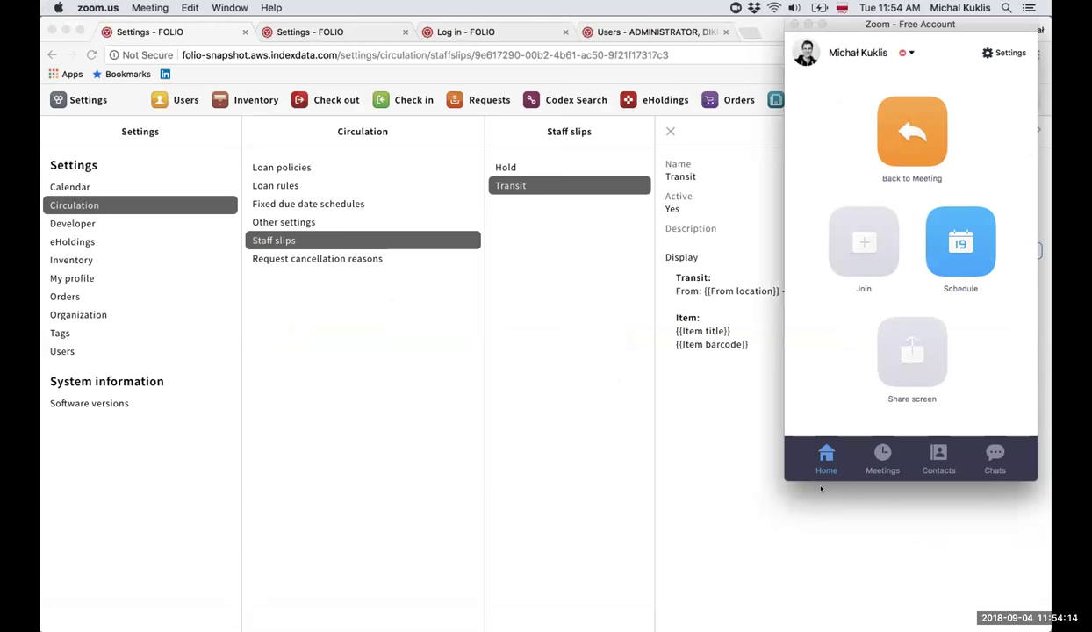
Bring the browser in front of the video call to reveal the full Transit slip template.
{"action": "left_click", "coordinate": [404, 424]}
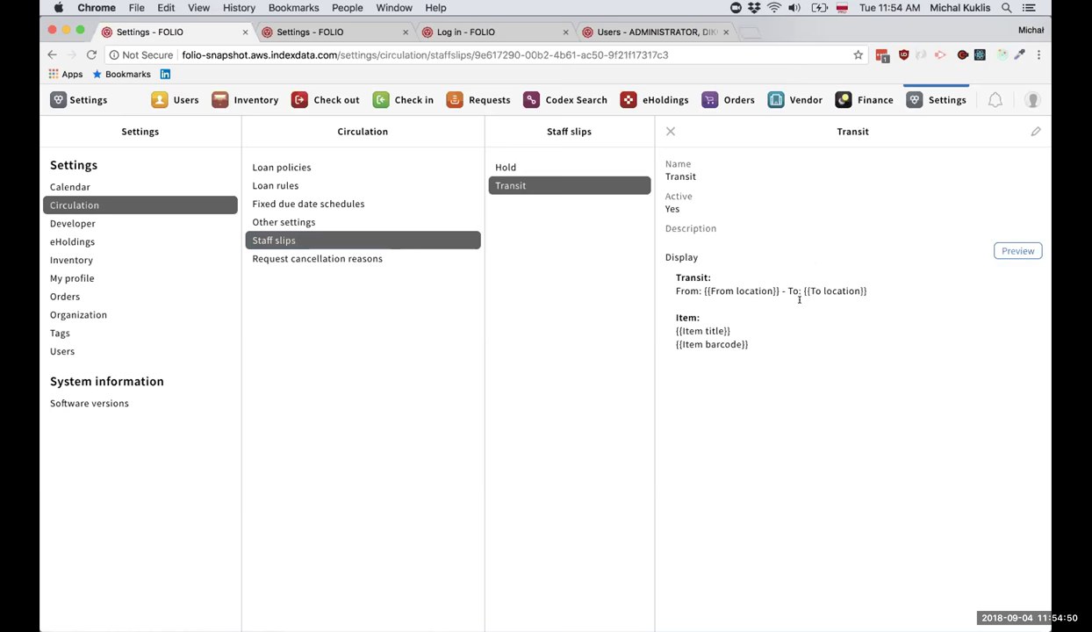
{"action": "left_click", "coordinate": [1035, 130]}
{"action": "left_click", "coordinate": [514, 334]}
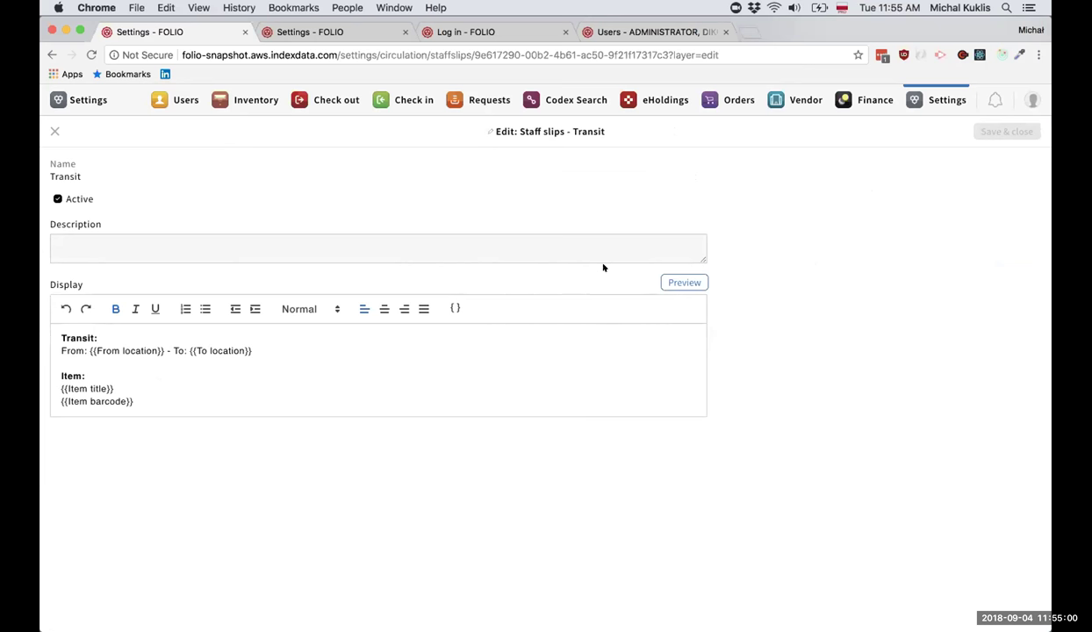
{"action": "left_click", "coordinate": [454, 307]}
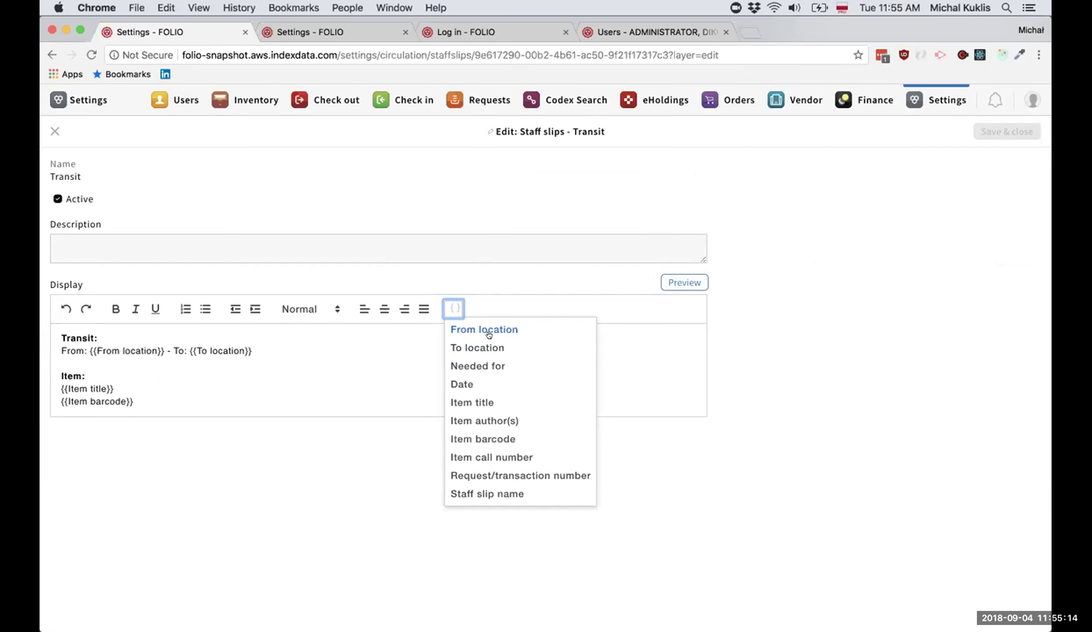
{"action": "left_click", "coordinate": [275, 352]}
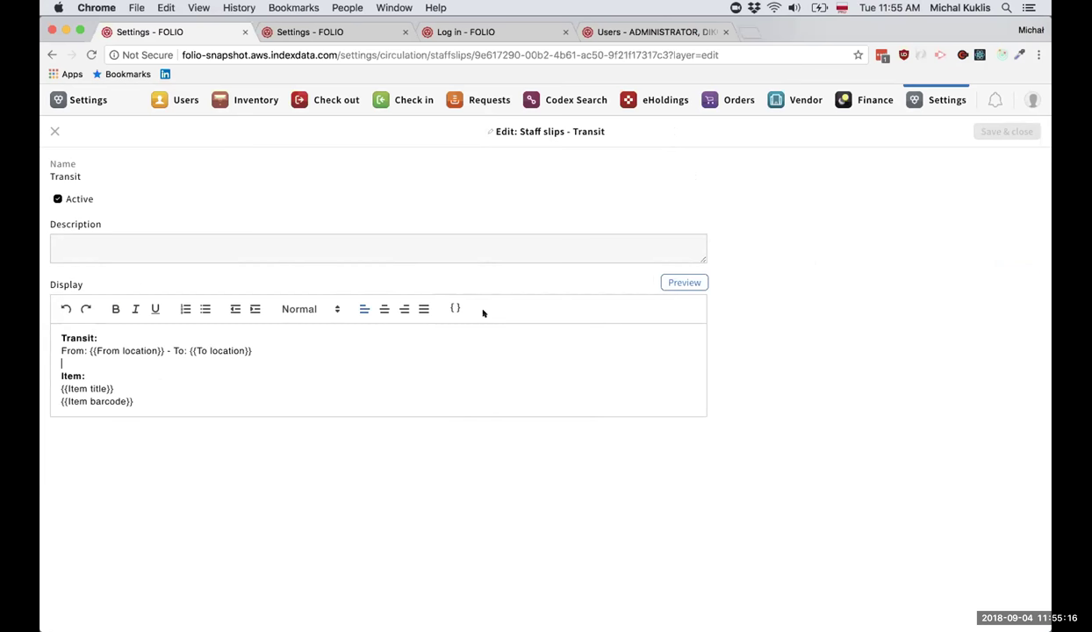
{"action": "left_click", "coordinate": [54, 130]}
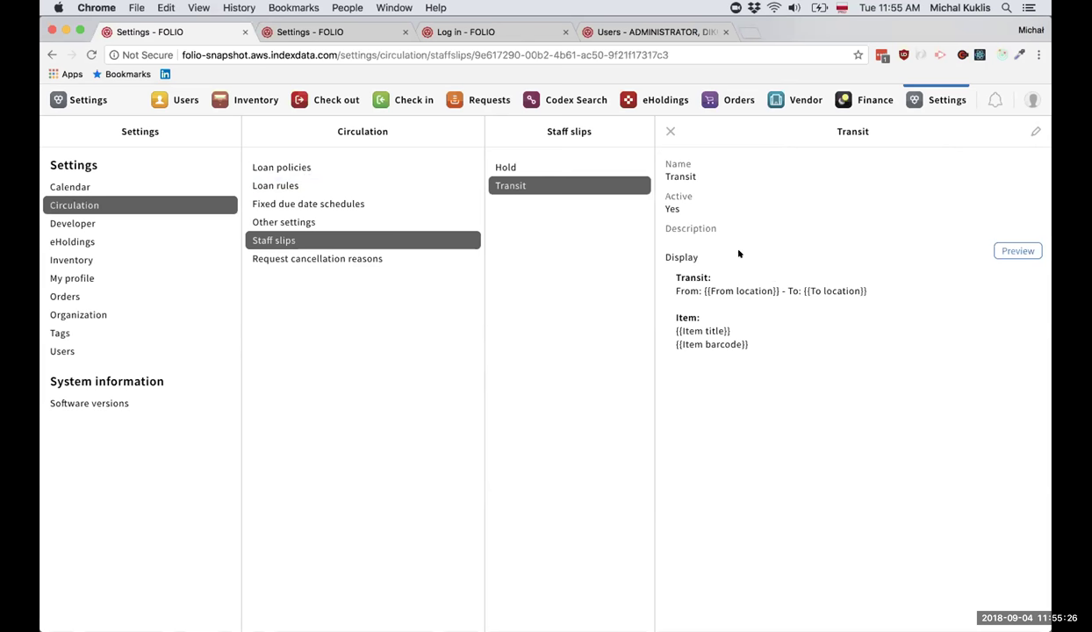
Preview the Transit staff slip, close the preview, and go to the other Settings tab.
{"action": "left_click", "coordinate": [1003, 253]}
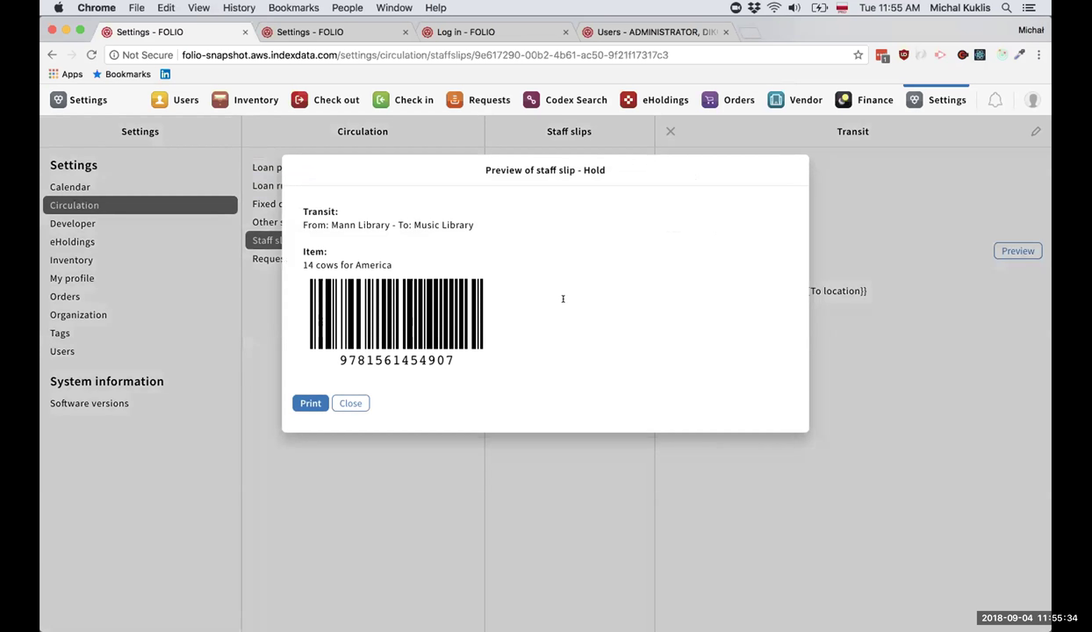
{"action": "left_click", "coordinate": [351, 403]}
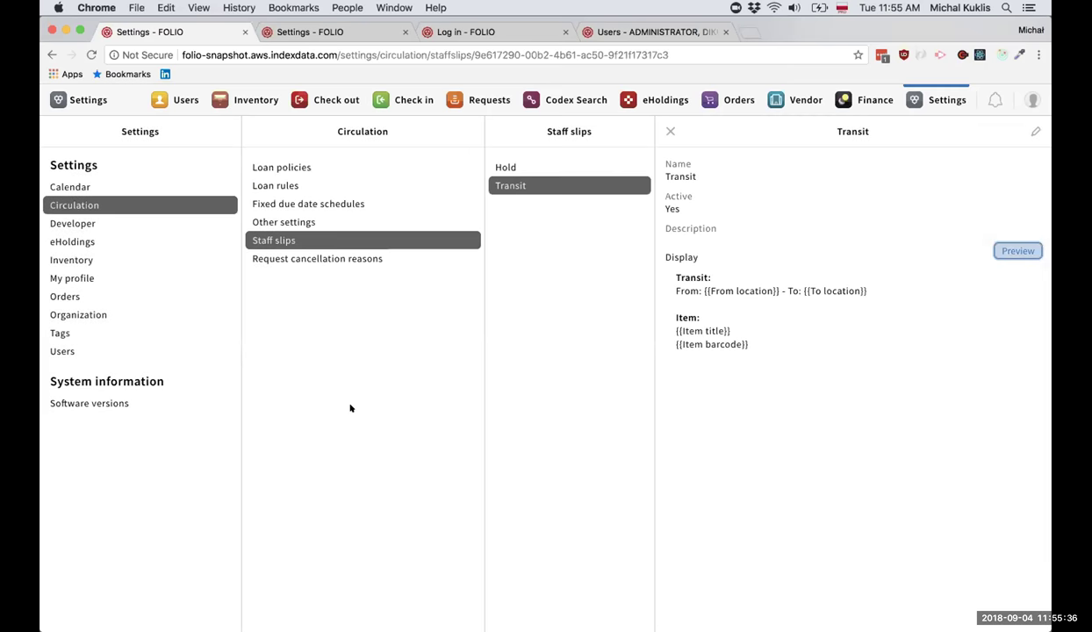
{"action": "left_click", "coordinate": [344, 19]}
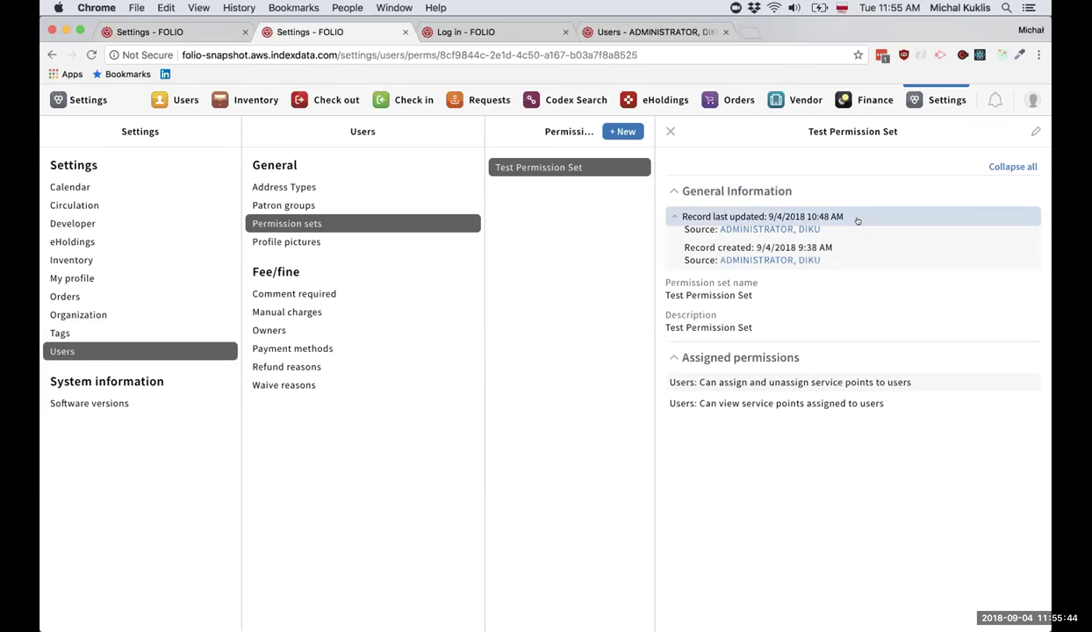
Inspect the Test Permission Set in edit mode, close it unchanged, and go to the login tab.
{"action": "left_click", "coordinate": [1035, 131]}
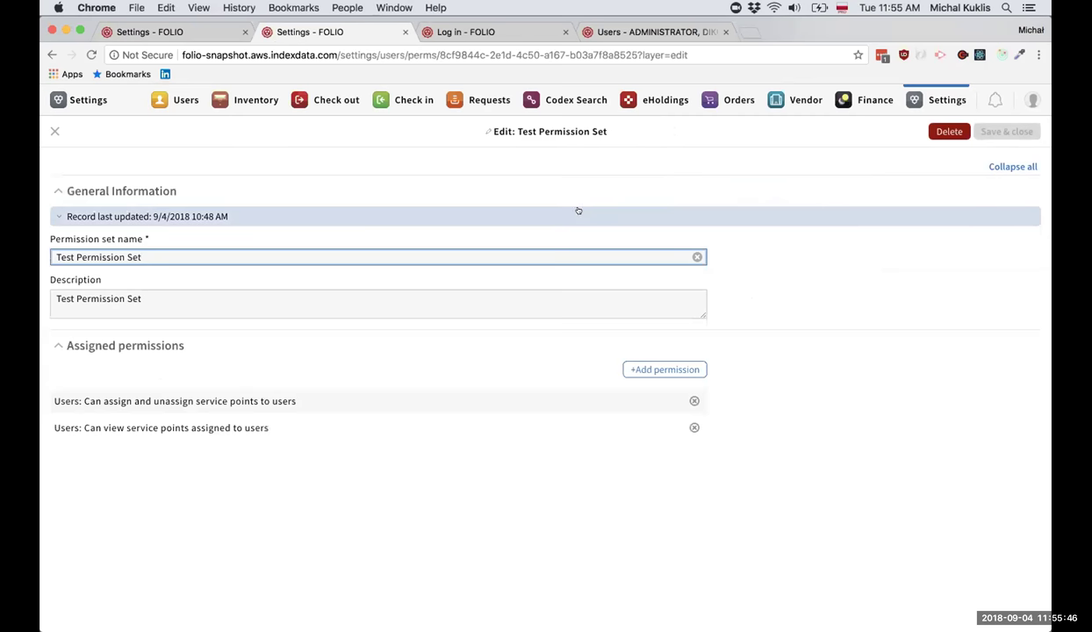
{"action": "left_click", "coordinate": [247, 212]}
{"action": "left_click", "coordinate": [54, 131]}
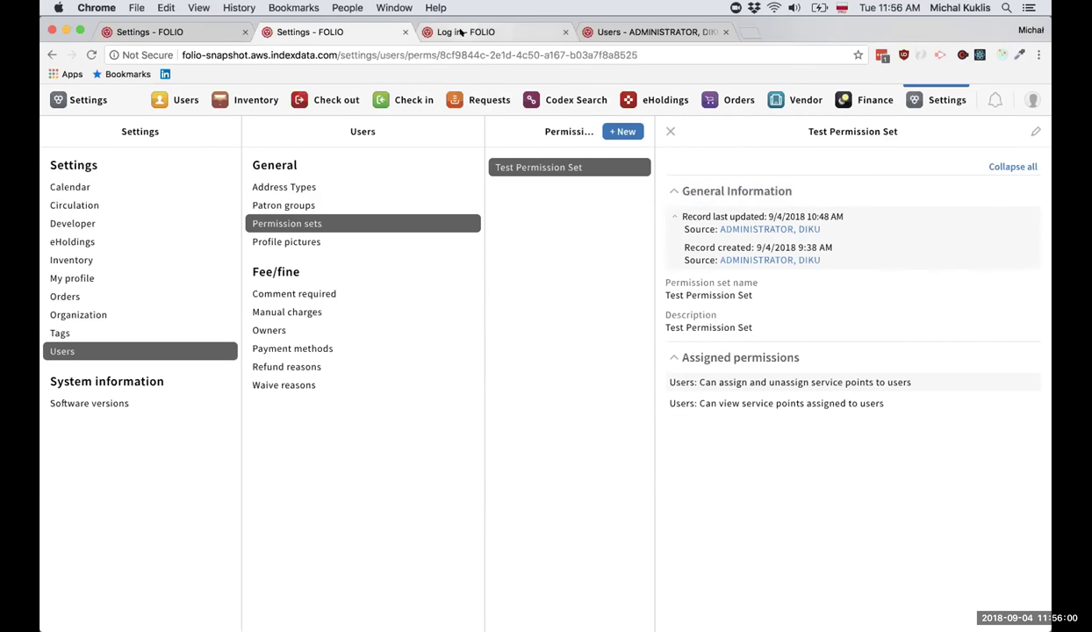
{"action": "left_click", "coordinate": [460, 31]}
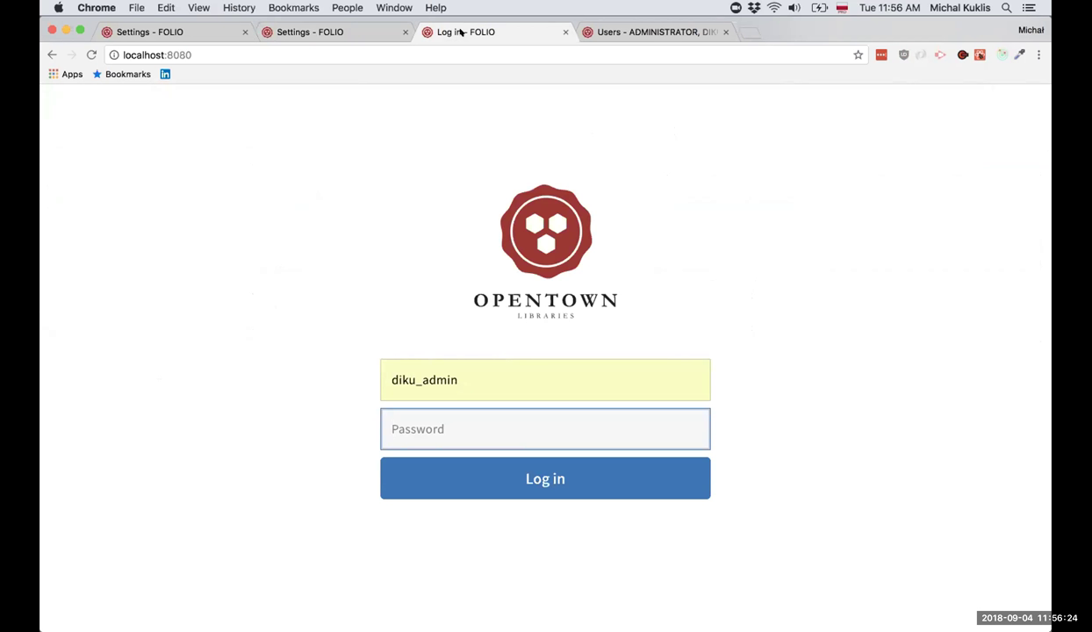
Enter the admin password, correcting a typo, and log in.
{"action": "type", "text": "adm"}
{"action": "key", "text": "BackSpace"}
{"action": "key", "text": "BackSpace"}
{"action": "key", "text": "BackSpace"}
{"action": "type", "text": "admin"}
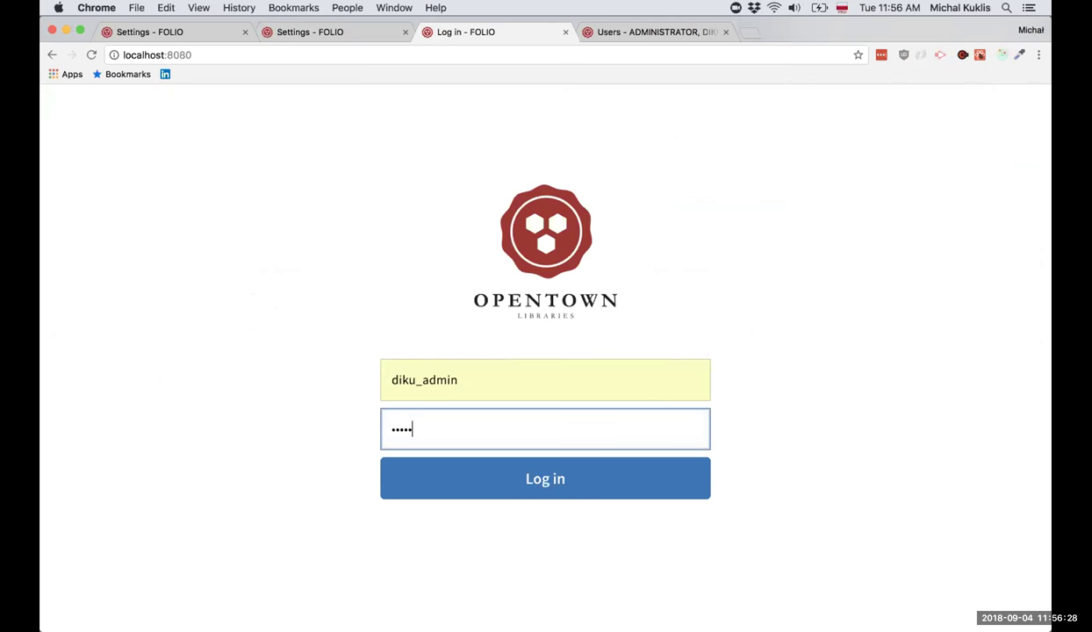
{"action": "left_click", "coordinate": [544, 479]}
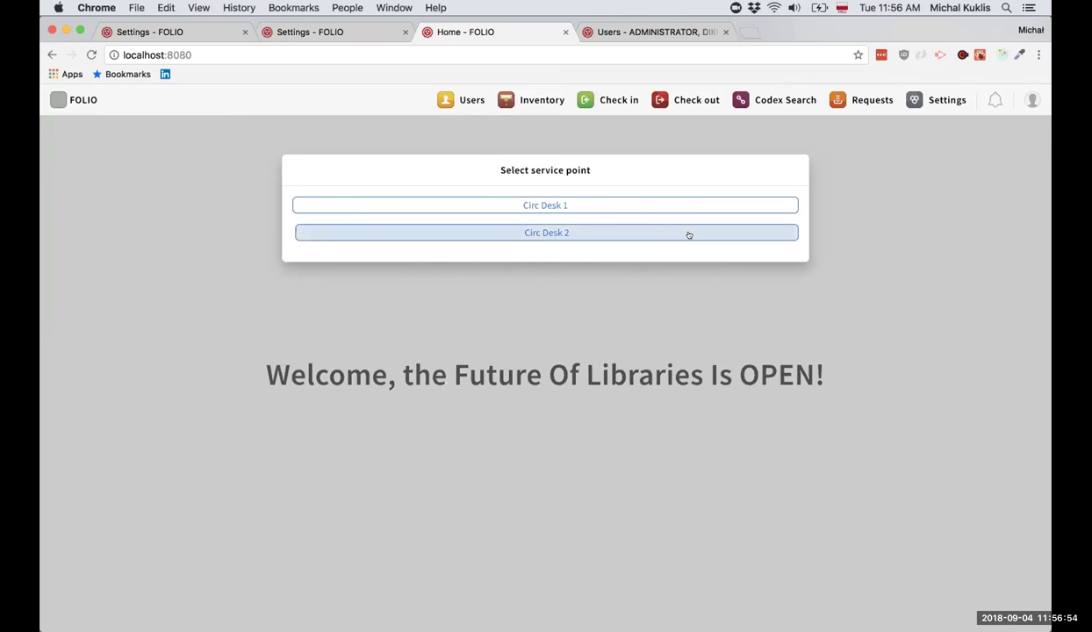
Pick Circ Desk 1, then switch the active service point to Circ Desk 2 and verify it.
{"action": "left_click", "coordinate": [688, 200]}
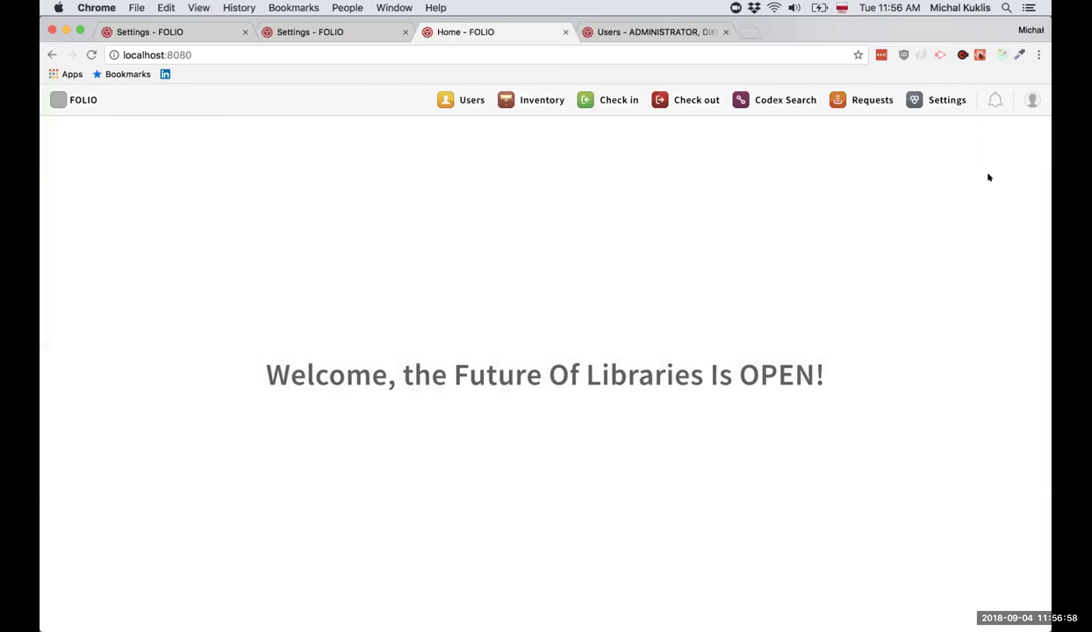
{"action": "left_click", "coordinate": [1028, 106]}
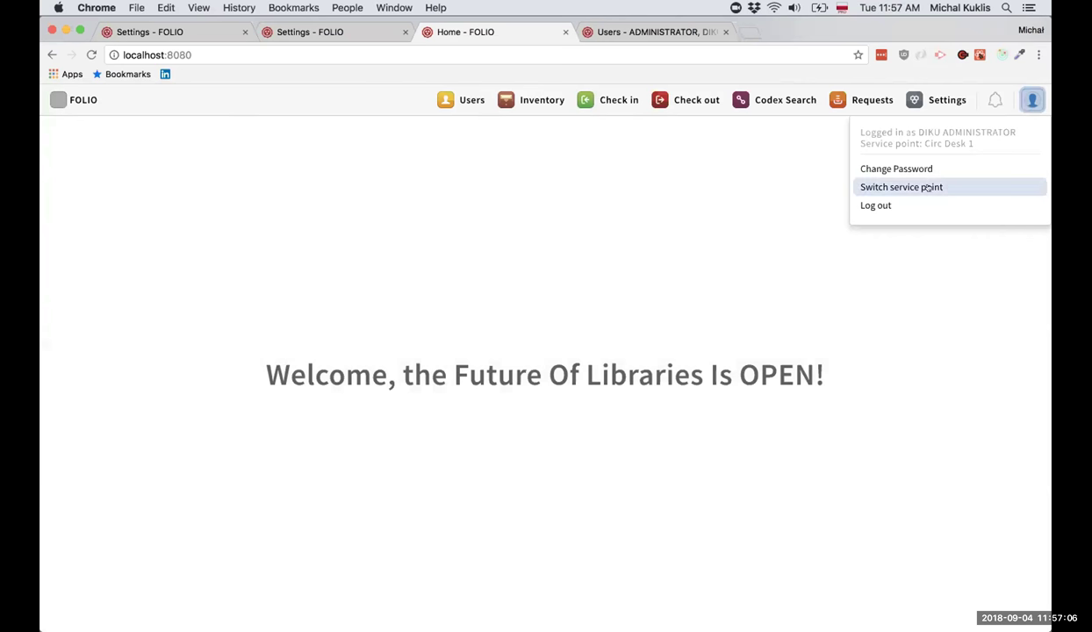
{"action": "left_click", "coordinate": [930, 187]}
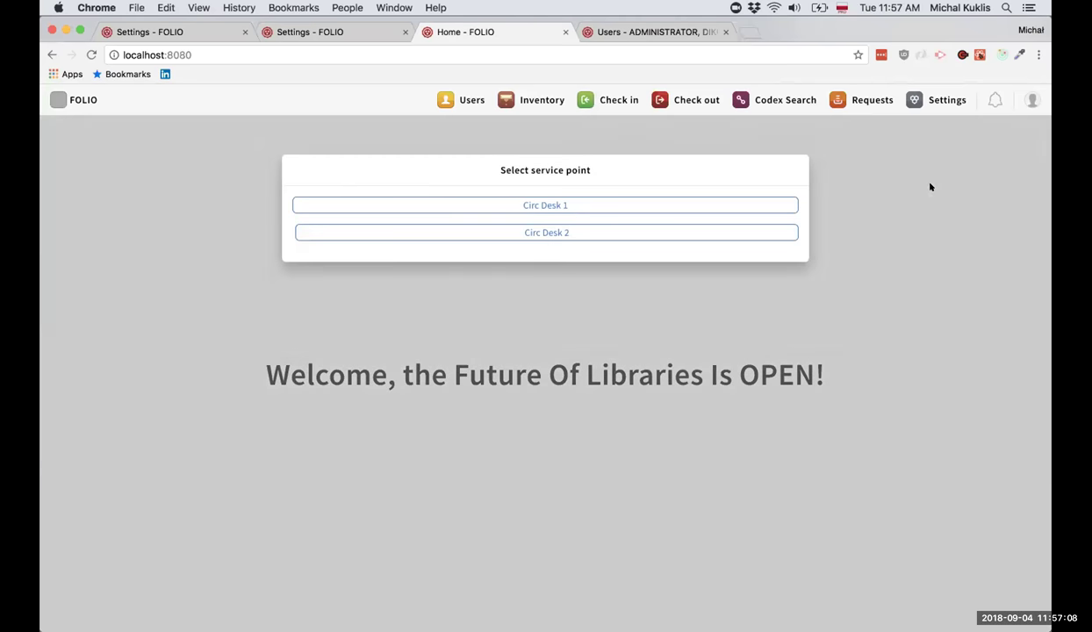
{"action": "left_click", "coordinate": [602, 231]}
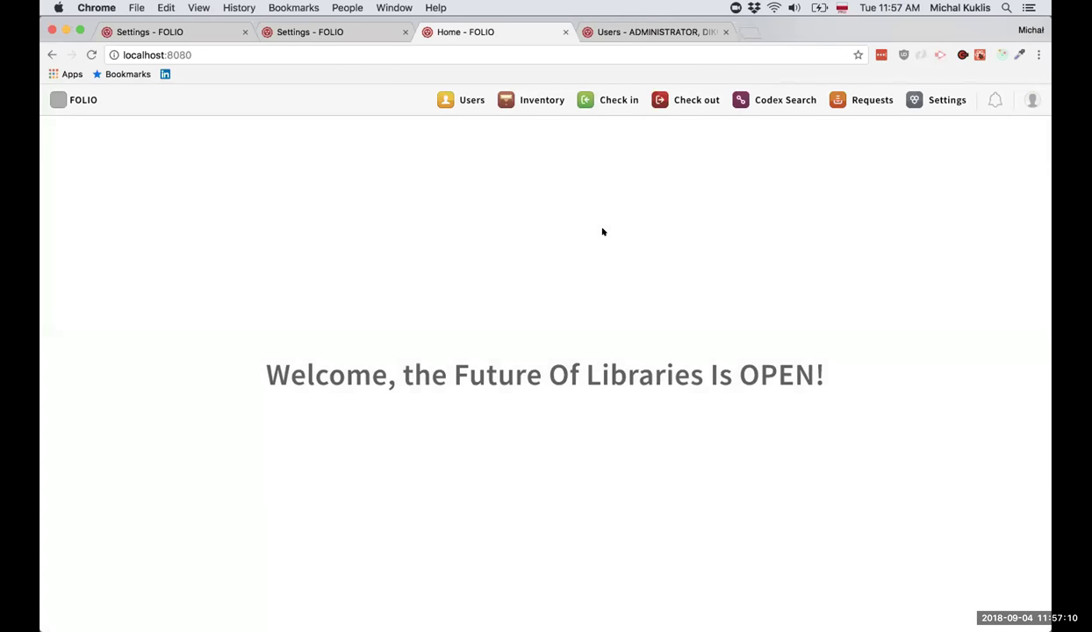
{"action": "left_click", "coordinate": [1031, 100]}
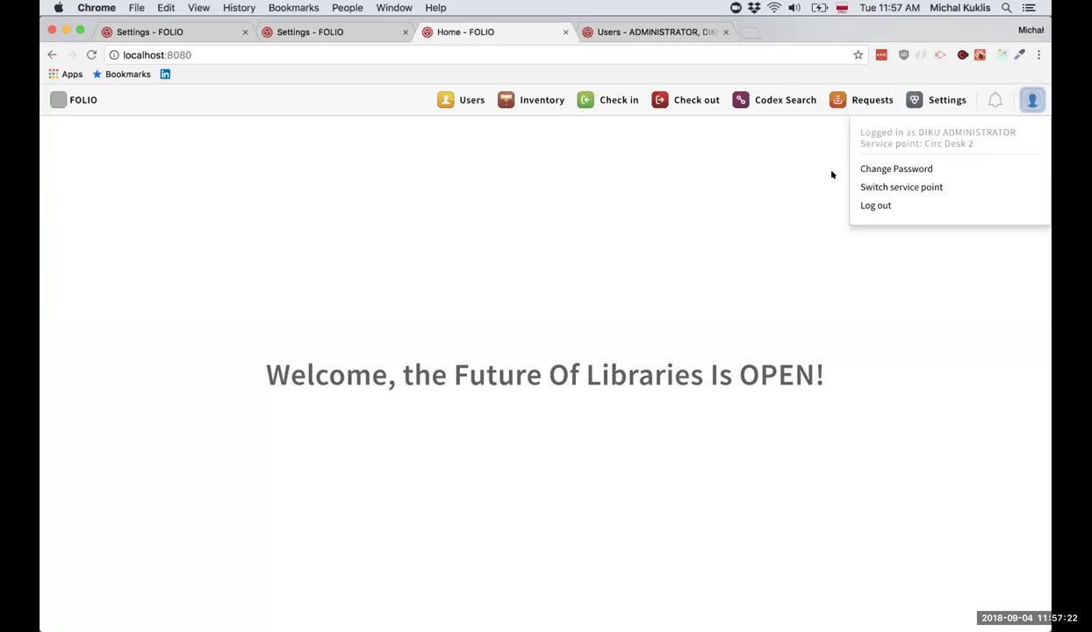
{"action": "left_click", "coordinate": [742, 211]}
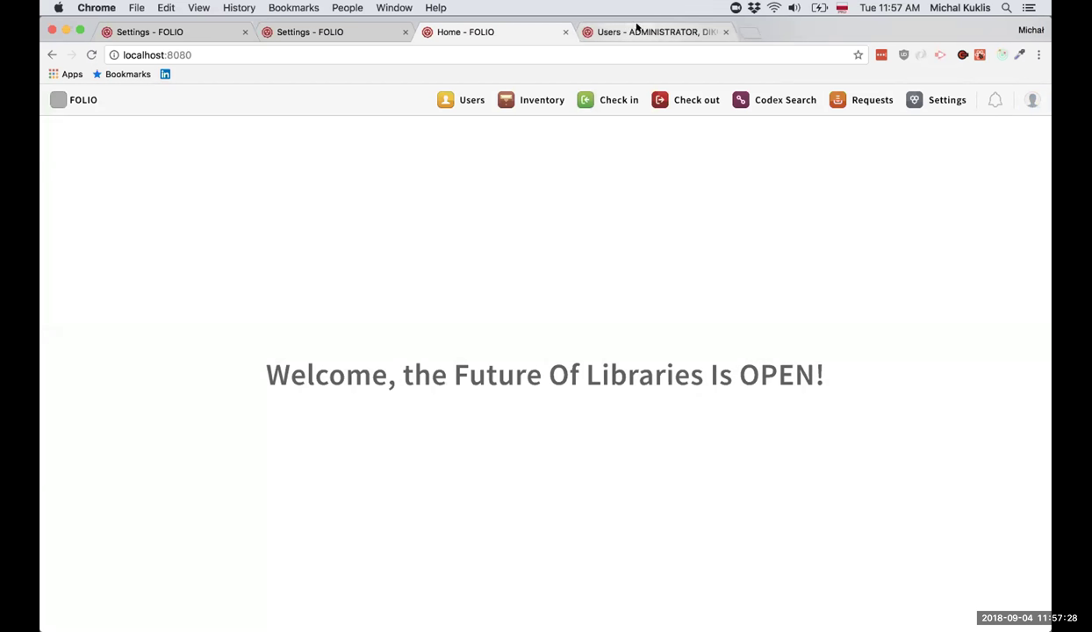
Check the administrator's own record for assigned service points, then log out.
{"action": "left_click", "coordinate": [638, 28]}
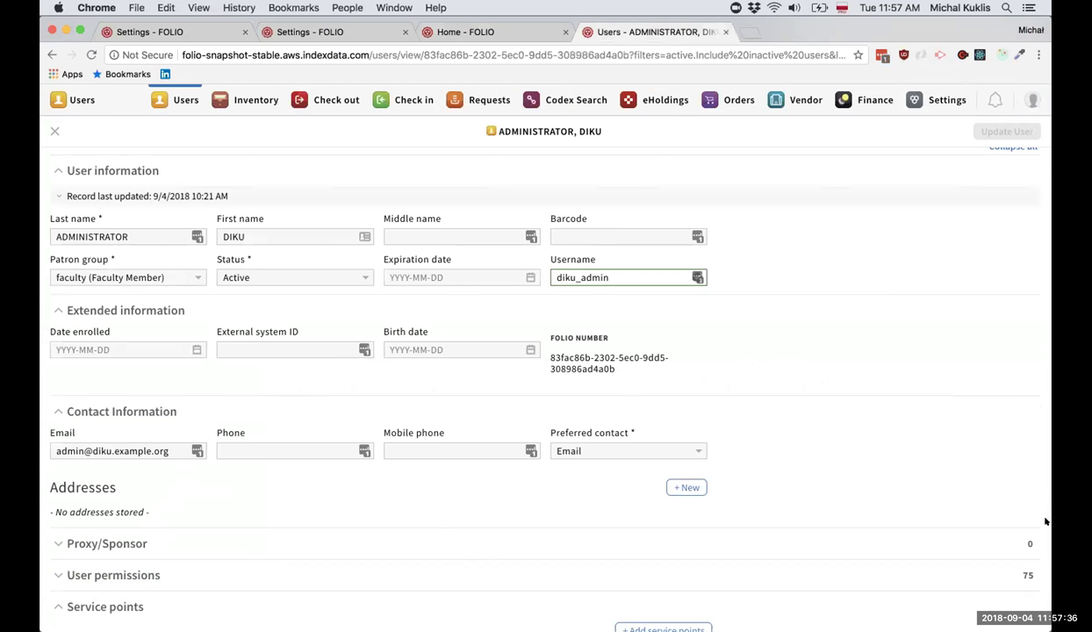
{"action": "scroll", "coordinate": [211, 478], "scroll_direction": "down", "scroll_amount": 2}
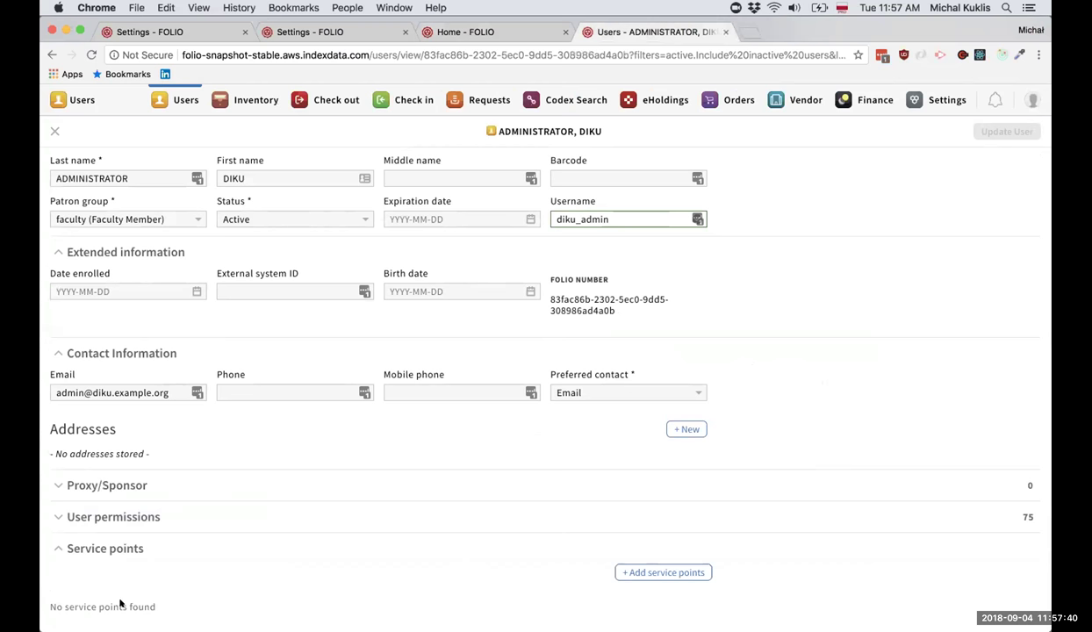
{"action": "scroll", "coordinate": [256, 556], "scroll_direction": "up", "scroll_amount": 3}
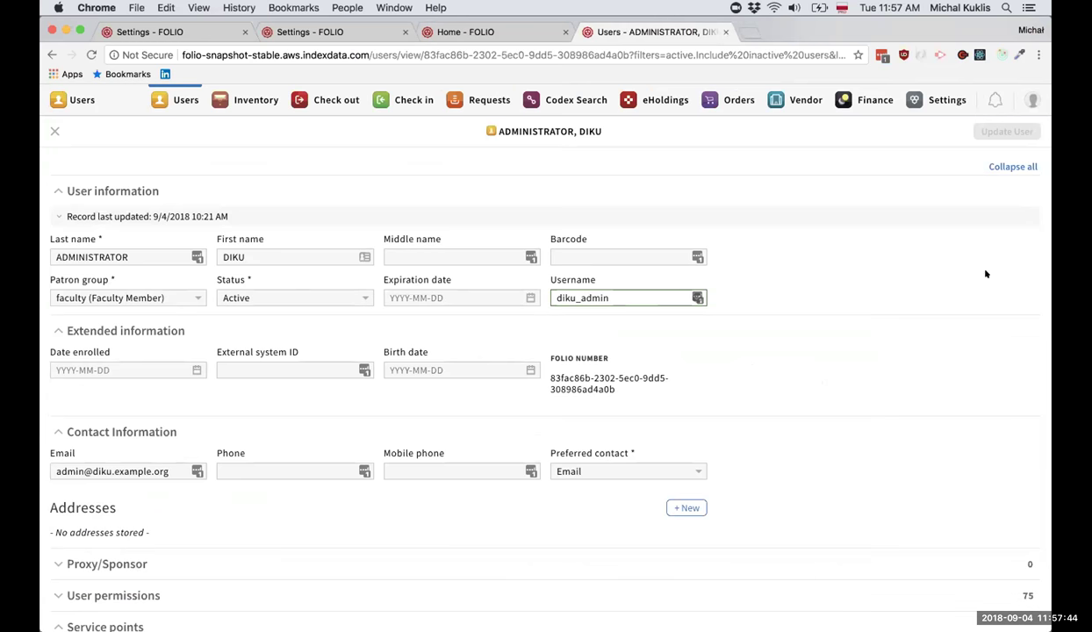
{"action": "left_click", "coordinate": [1032, 99]}
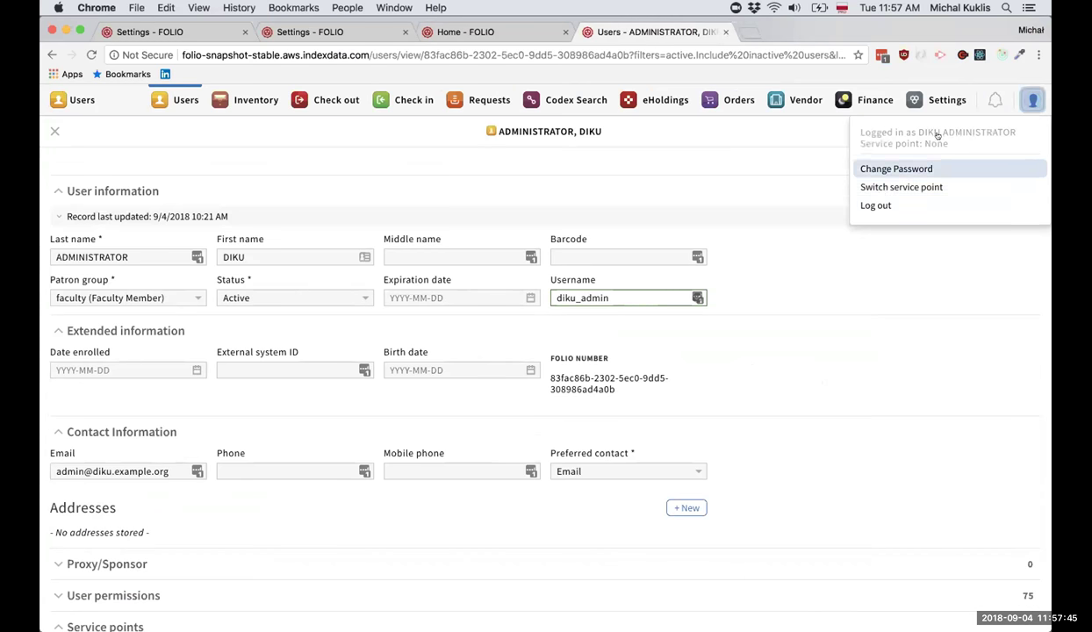
{"action": "left_click", "coordinate": [877, 199]}
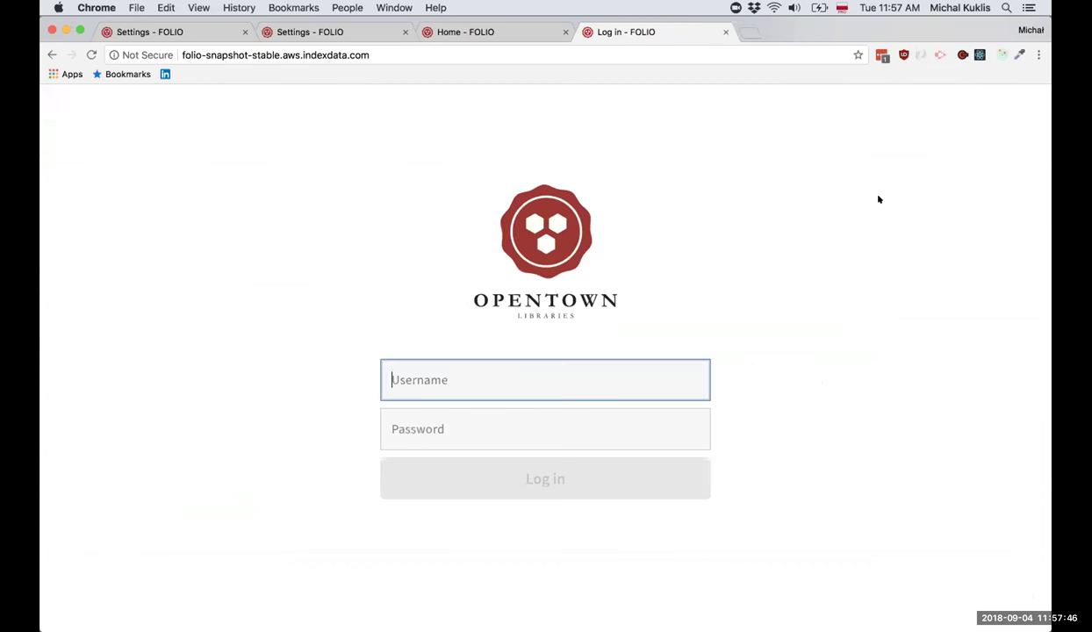
Log back in as admin, open Check out then Check in, and dismiss the Access Denied notice.
{"action": "left_click", "coordinate": [461, 421]}
{"action": "left_click", "coordinate": [505, 474]}
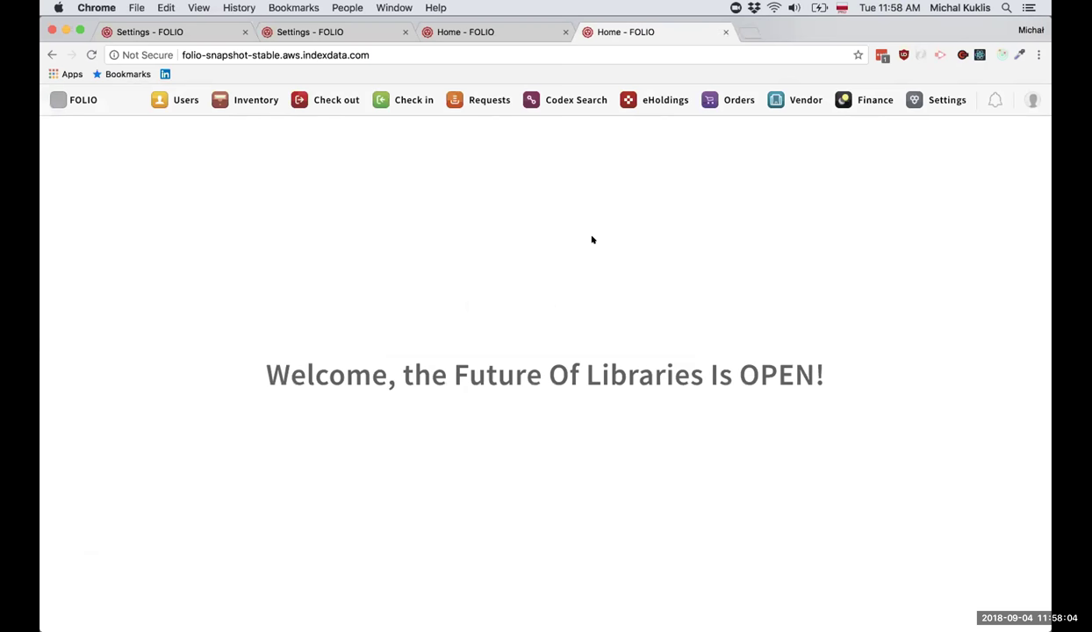
{"action": "left_click", "coordinate": [331, 101]}
{"action": "left_click", "coordinate": [406, 99]}
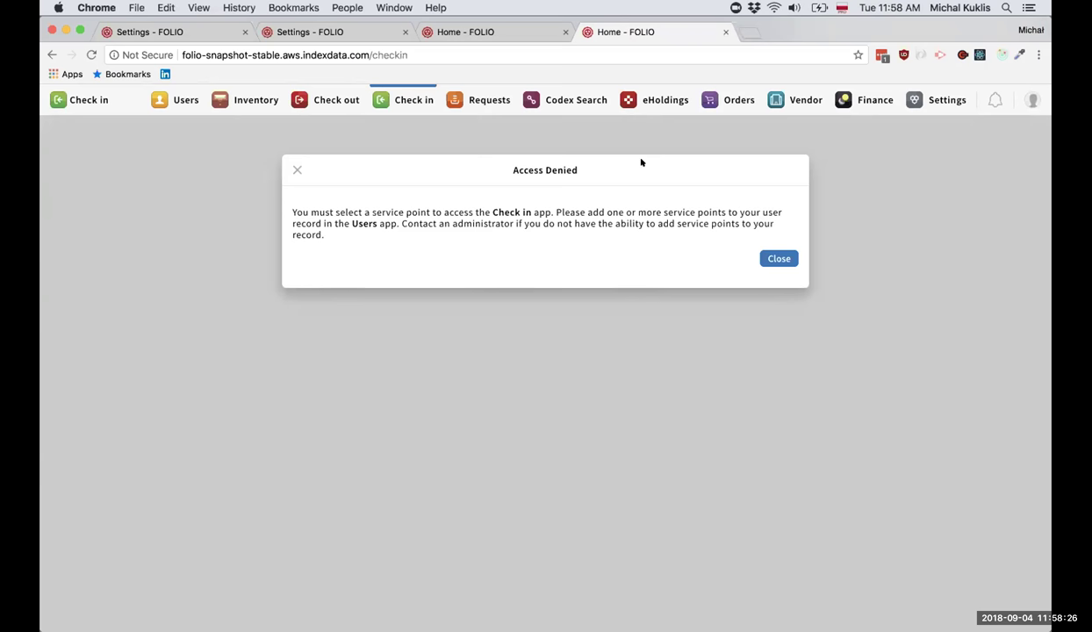
{"action": "left_click", "coordinate": [778, 257]}
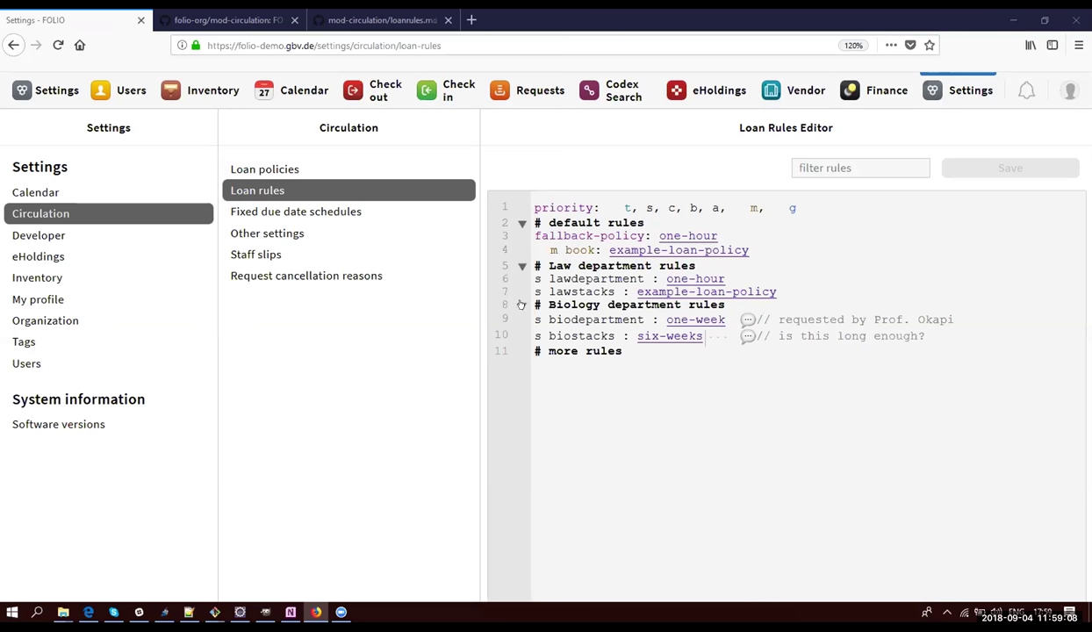
Collapse and re-expand the Biology and Law loan rule blocks, then view the mod-circulation GitHub page.
{"action": "left_click", "coordinate": [520, 305]}
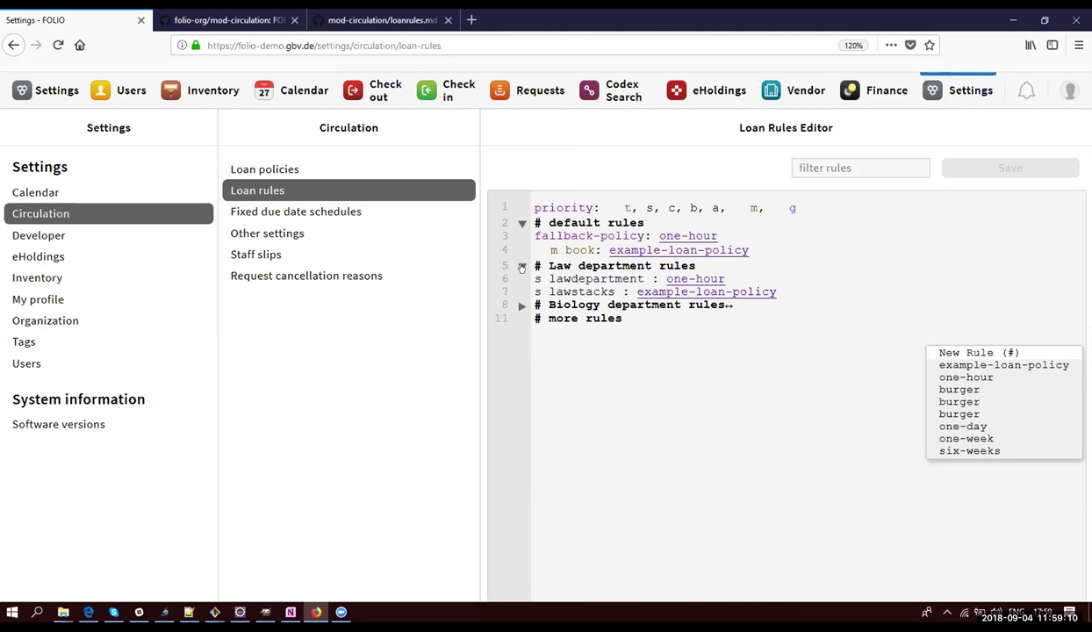
{"action": "left_click", "coordinate": [523, 266]}
{"action": "left_click", "coordinate": [521, 266]}
{"action": "left_click", "coordinate": [520, 305]}
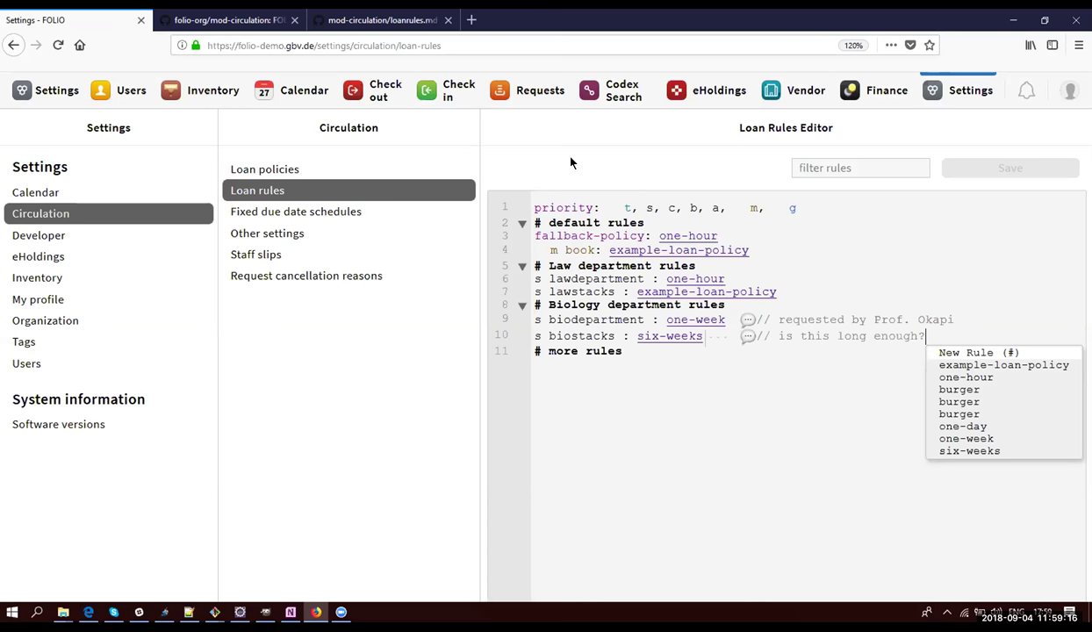
{"action": "left_click", "coordinate": [226, 24]}
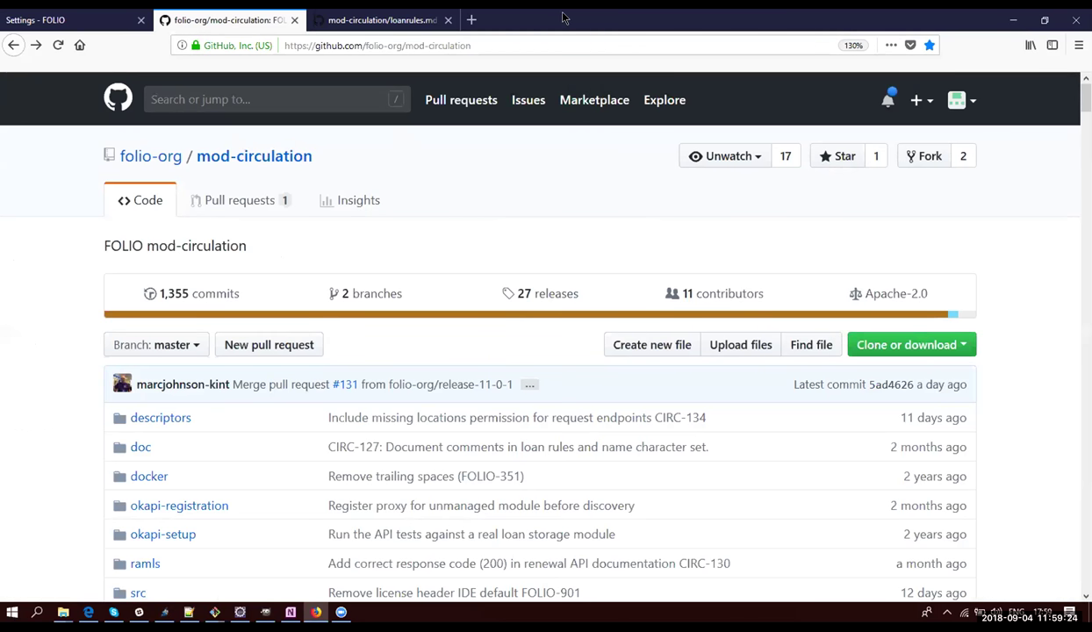
Bring up the loanrules.md documentation and scroll through its Line comment and Allowed characters sections.
{"action": "key", "text": "ctrl+Tab"}
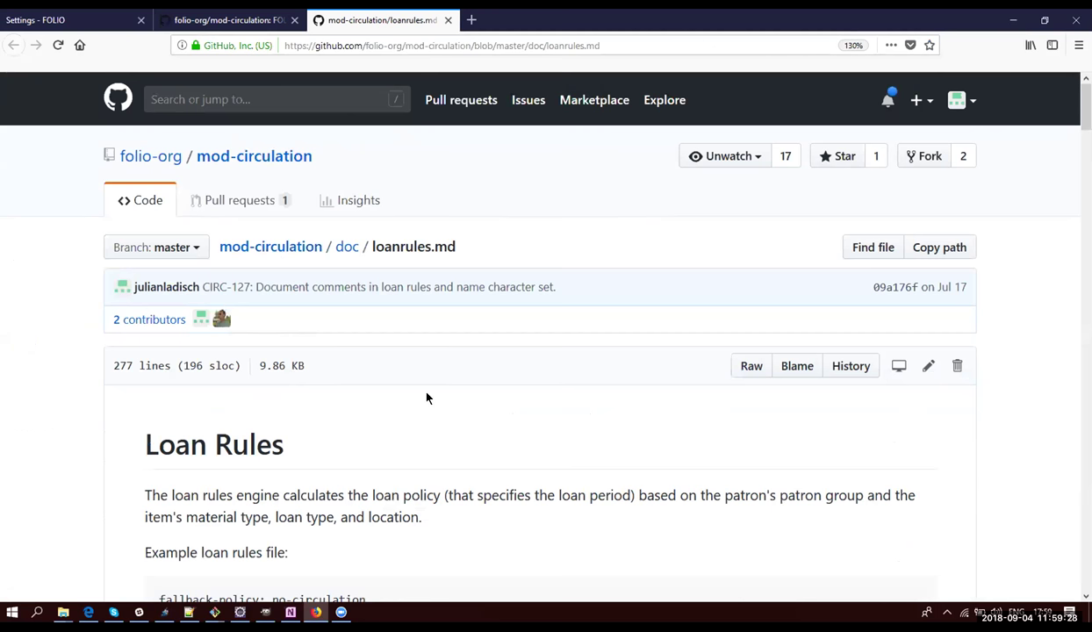
{"action": "scroll", "coordinate": [419, 389], "scroll_direction": "down", "scroll_amount": 5}
{"action": "scroll", "coordinate": [418, 386], "scroll_direction": "down", "scroll_amount": 2}
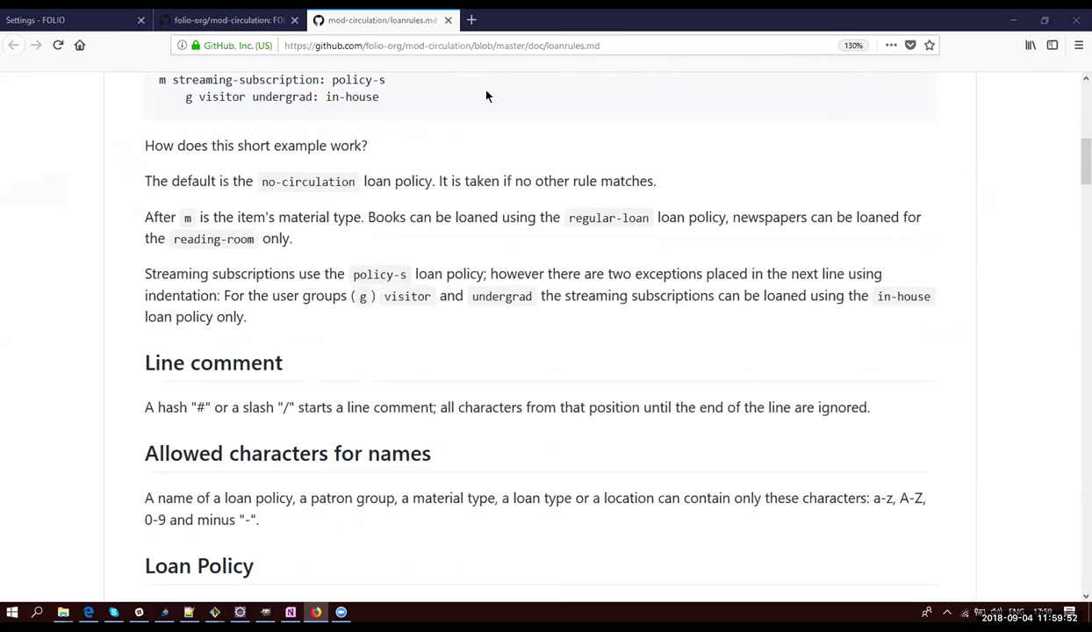
{"action": "key", "text": "alt+Tab"}
{"action": "key", "text": "alt+Tab"}
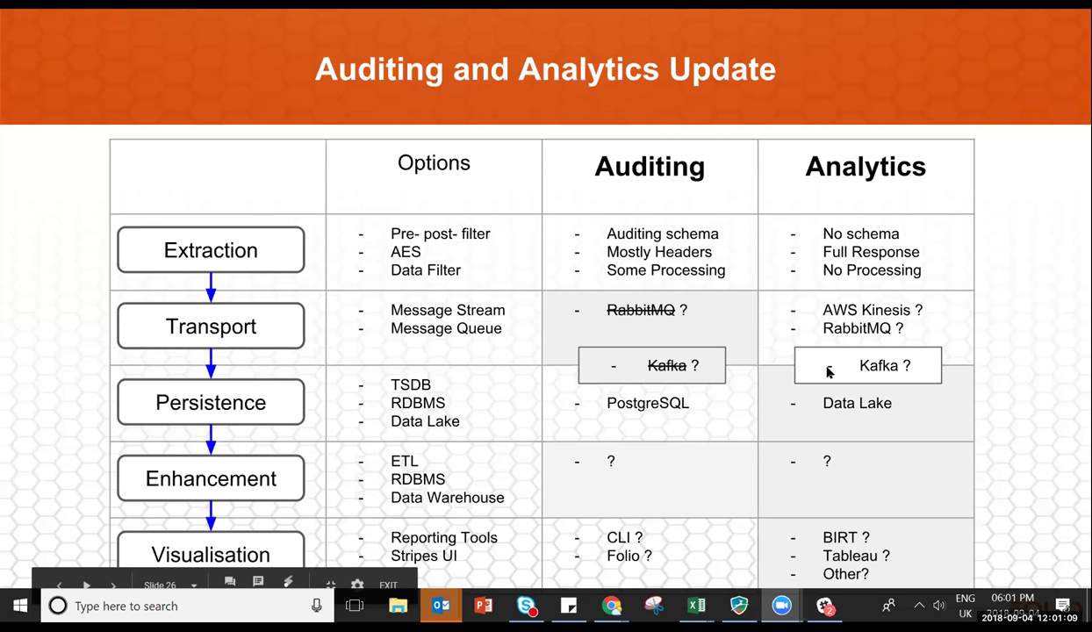
{"action": "left_click", "coordinate": [919, 370]}
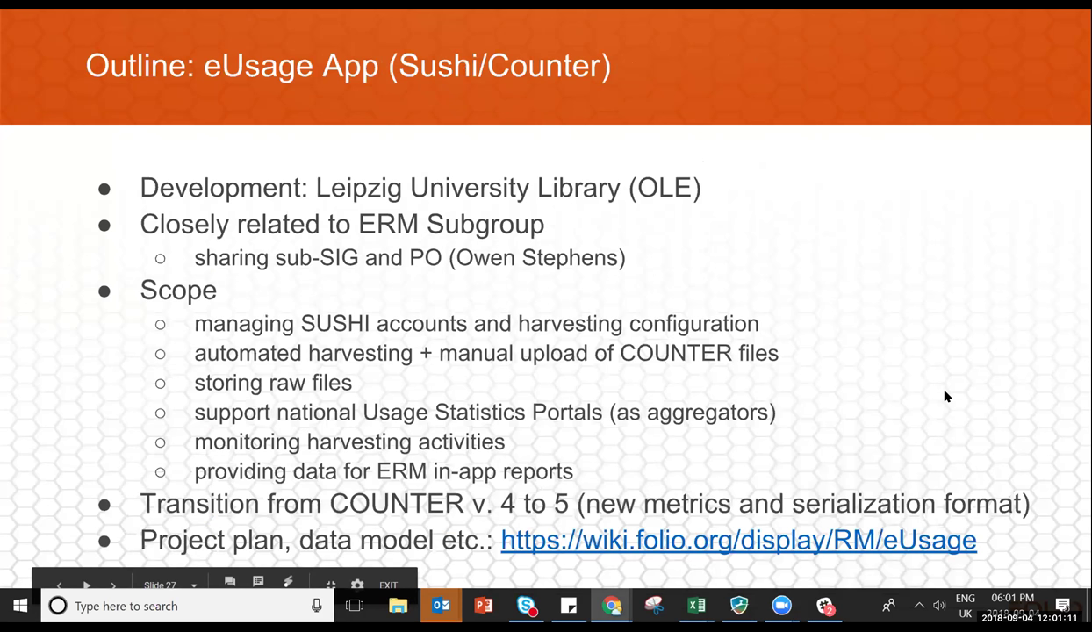
{"action": "left_click", "coordinate": [945, 397]}
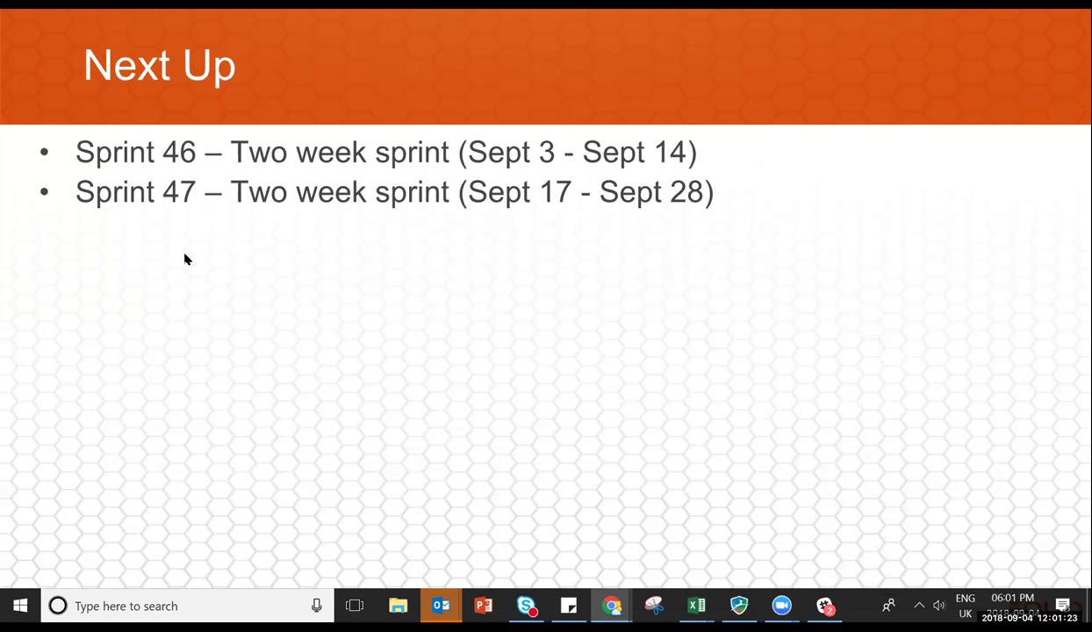
{"action": "left_click", "coordinate": [712, 216]}
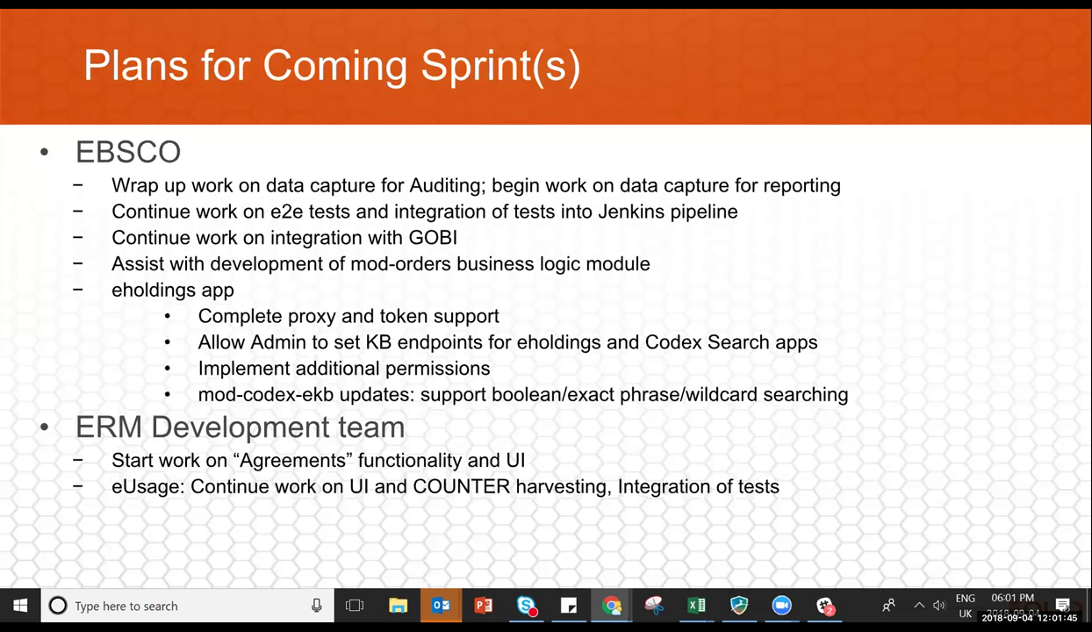
{"action": "key", "text": "Right"}
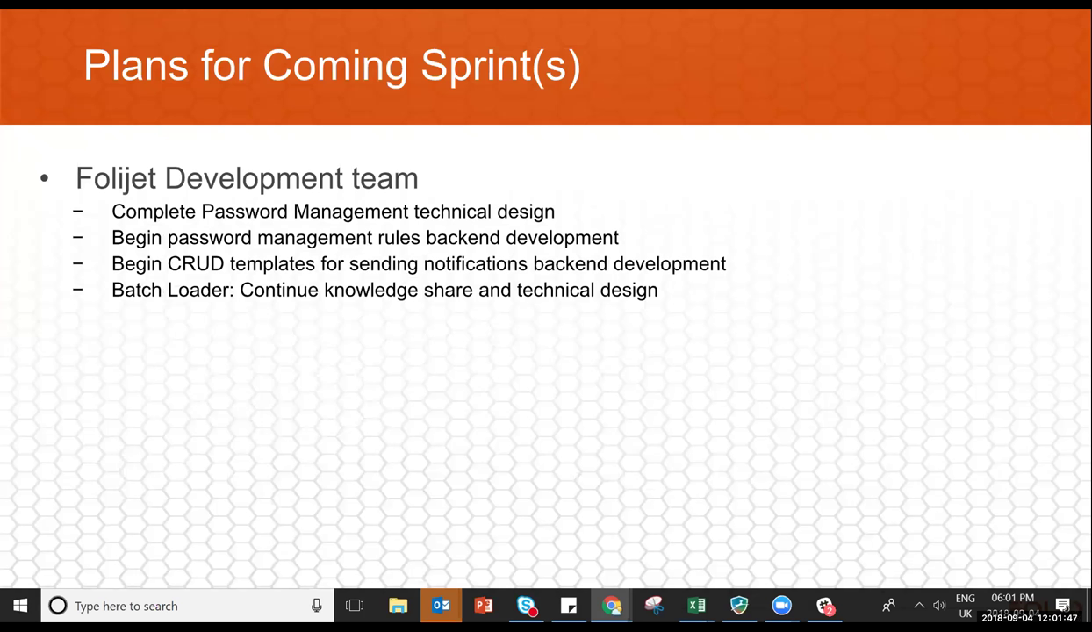
{"action": "key", "text": "Right"}
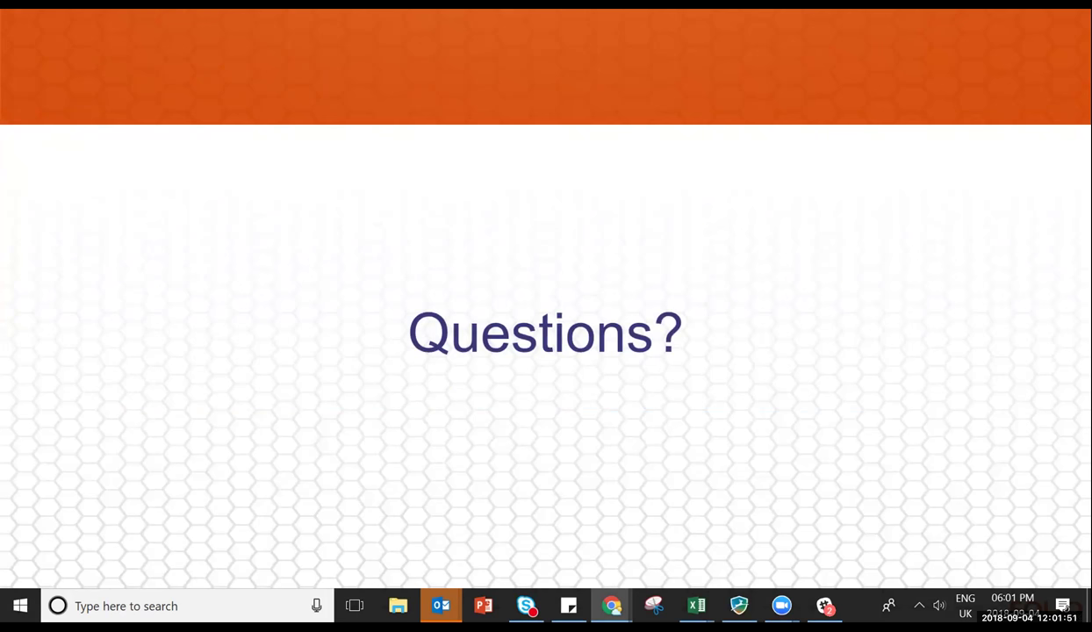
{"action": "key", "text": "Left"}
{"action": "mouse_move", "coordinate": [781, 604]}
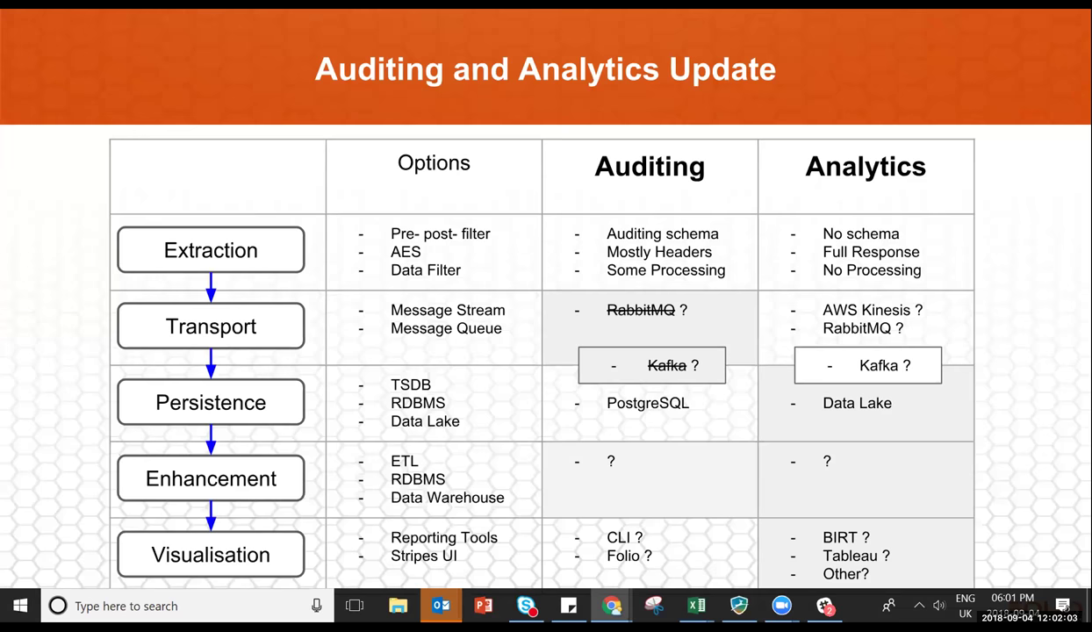
{"action": "key", "text": "Right"}
{"action": "key", "text": "Right"}
Move back to the Frontside sprint highlights slide and exit the full-screen slideshow.
{"action": "key", "text": "Left"}
{"action": "key", "text": "Left"}
{"action": "key", "text": "Left"}
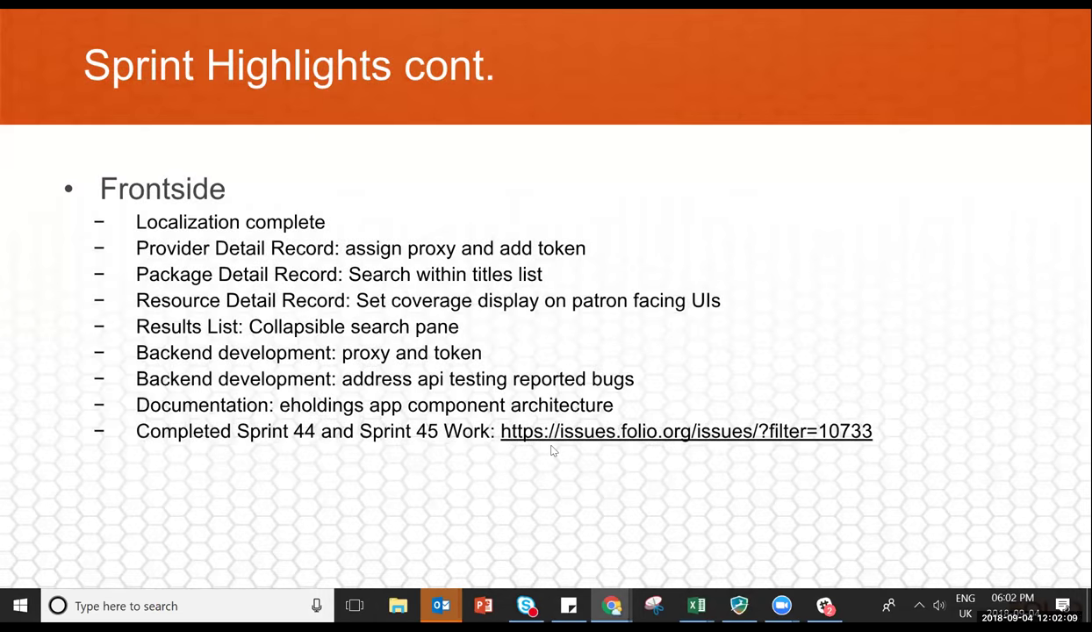
{"action": "key", "text": "Escape"}
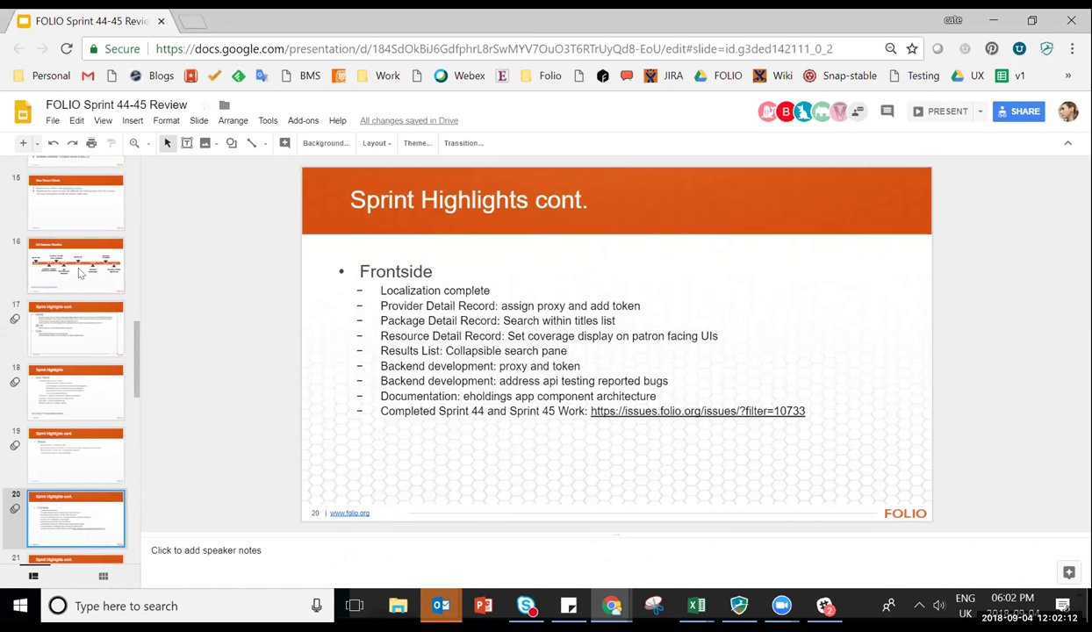
Present the deck full screen from slide 16, the Q3 Release Timeline.
{"action": "left_click", "coordinate": [78, 272]}
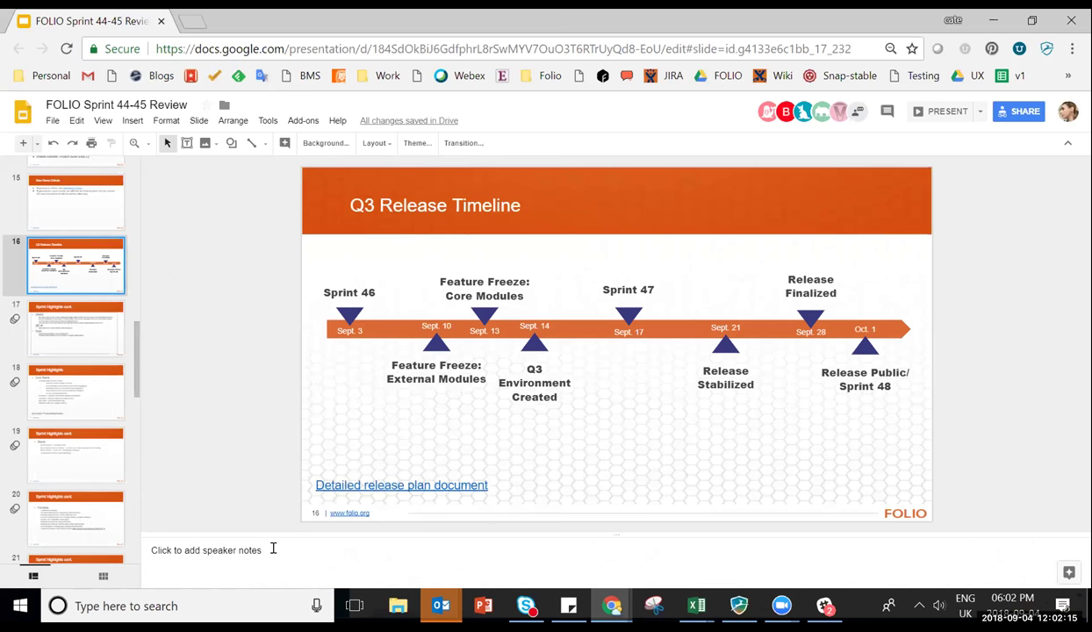
{"action": "left_click", "coordinate": [103, 121]}
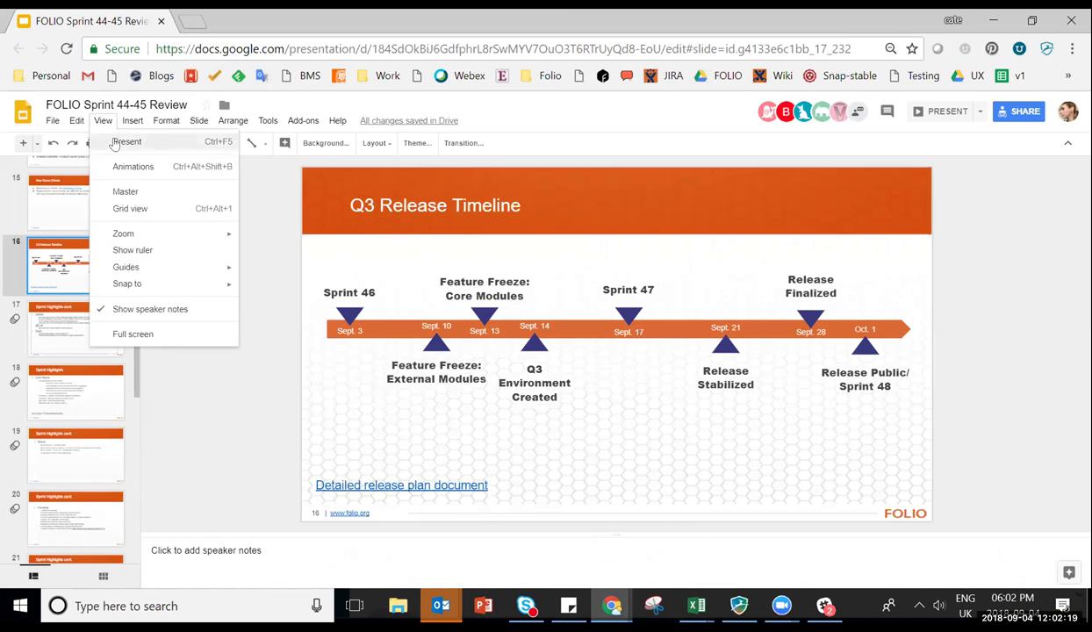
{"action": "left_click", "coordinate": [123, 142]}
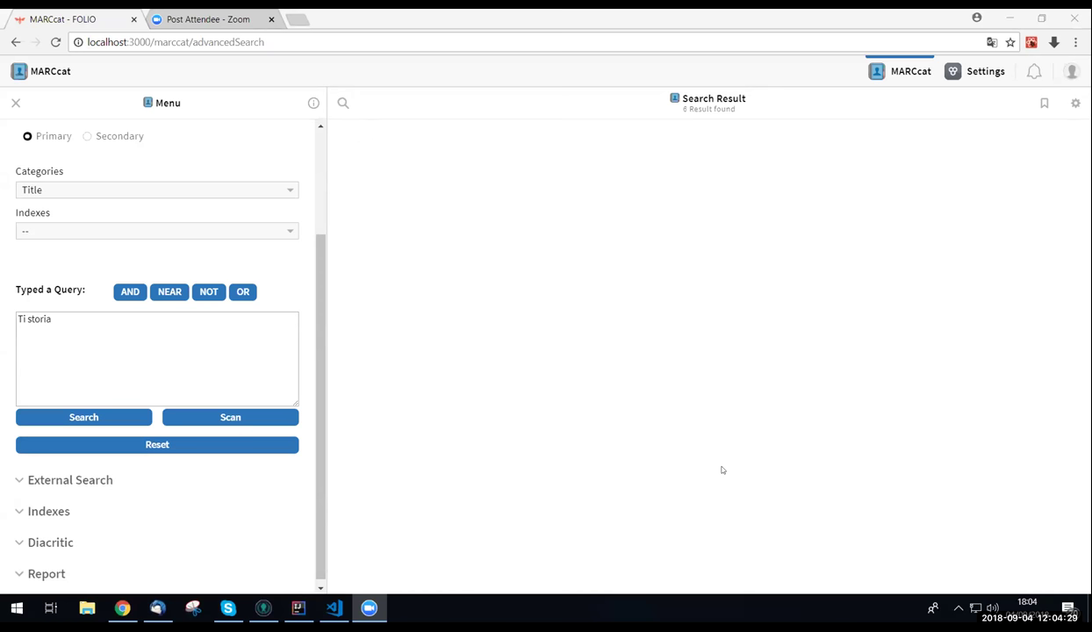
Replace the Title query 'Ti storia' with 'TI storia' in the Typed a Query box.
{"action": "left_click", "coordinate": [81, 319]}
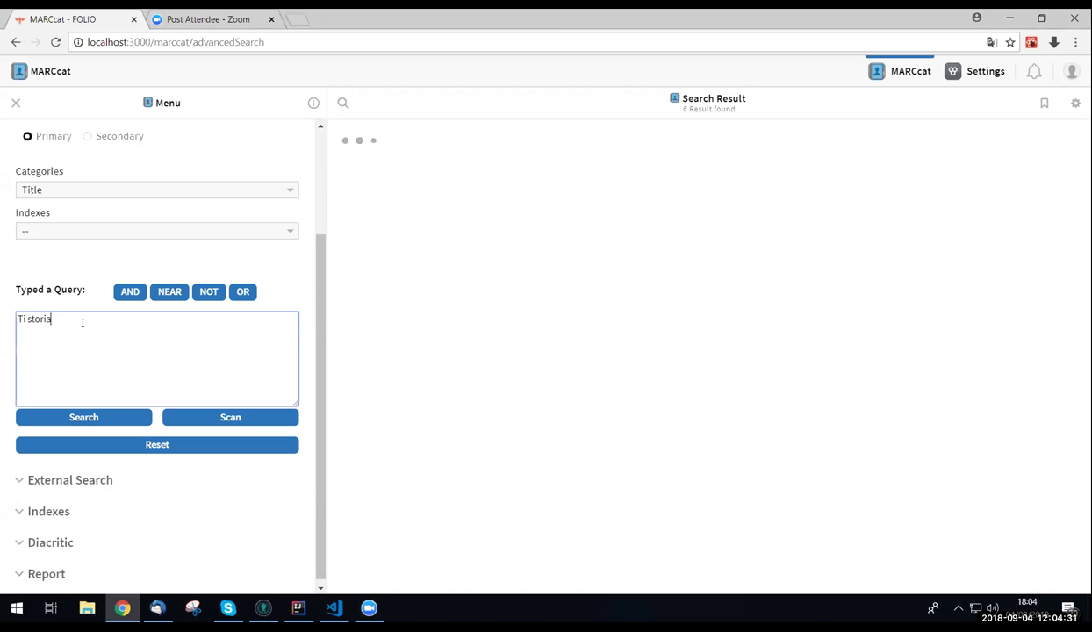
{"action": "key", "text": "BackSpace"}
{"action": "key", "text": "BackSpace"}
{"action": "key", "text": "BackSpace"}
{"action": "key", "text": "BackSpace"}
{"action": "key", "text": "BackSpace"}
{"action": "key", "text": "BackSpace"}
{"action": "key", "text": "BackSpace"}
{"action": "key", "text": "BackSpace"}
{"action": "key", "text": "BackSpace"}
{"action": "type", "text": "TI"}
{"action": "type", "text": "storia"}
Scan the title index for 'TI storia', then select the first heading and a La storia heading.
{"action": "left_click", "coordinate": [224, 419]}
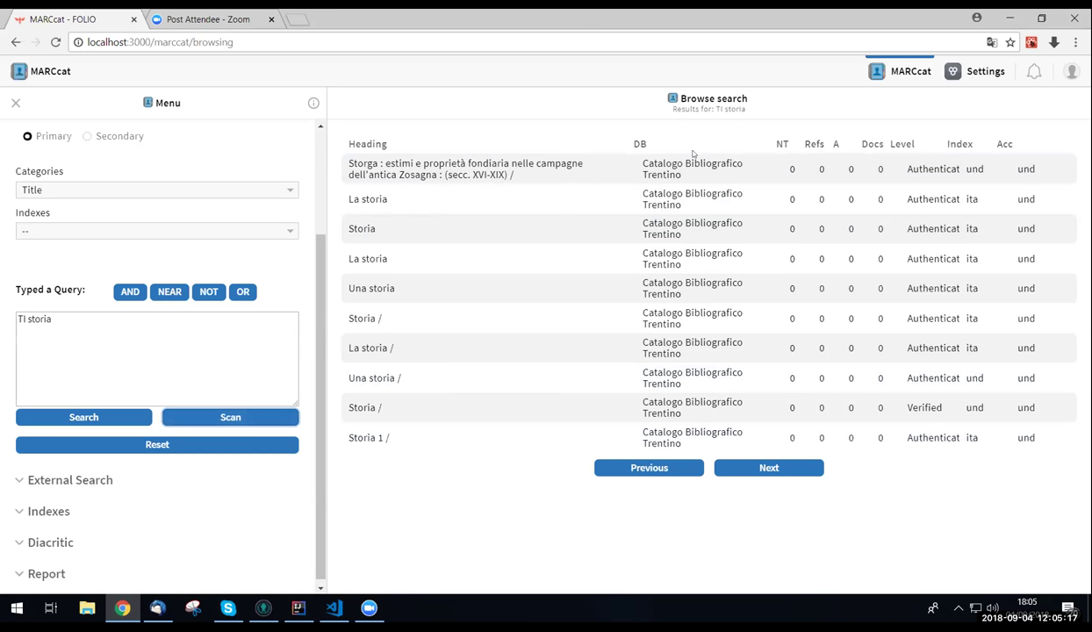
{"action": "left_click", "coordinate": [646, 166]}
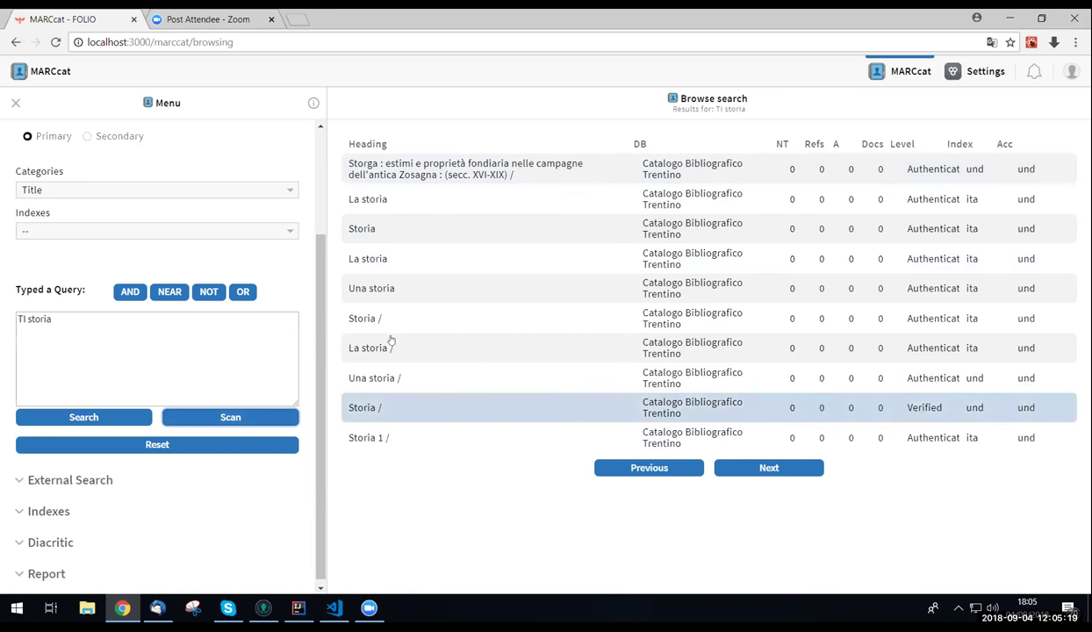
{"action": "left_click", "coordinate": [369, 200]}
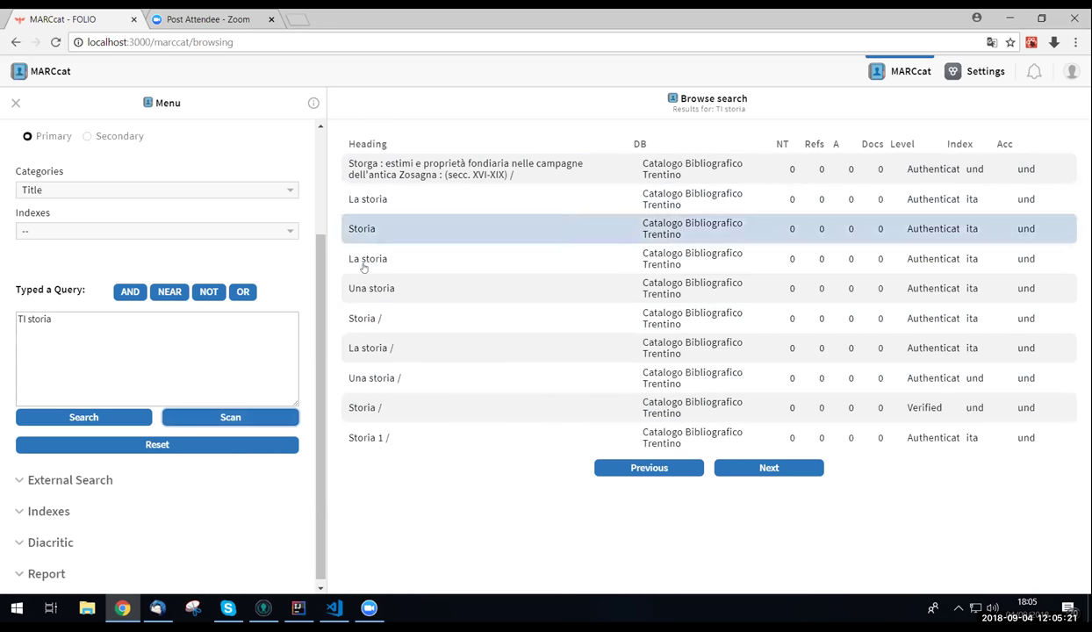